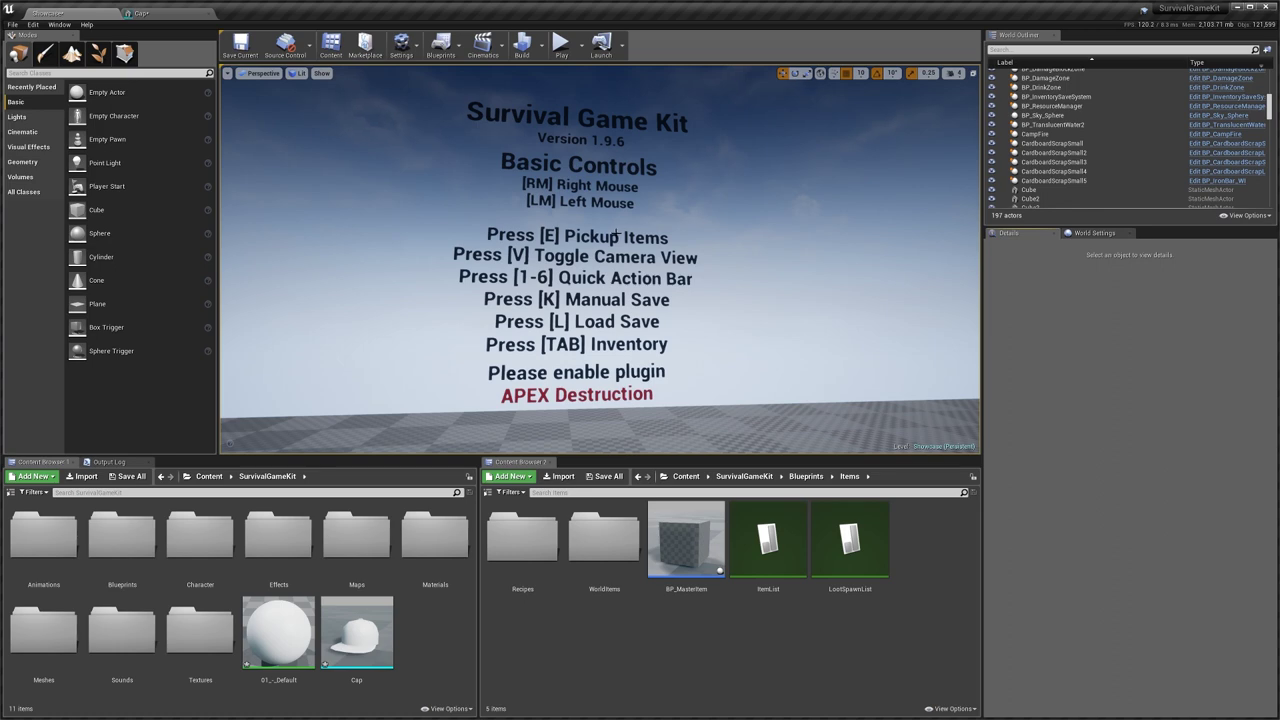
# Export the Cap static mesh to the Desktop as an FBX file, keeping FBX 2013 compatibility and the default export options.
pyautogui.click(380, 640)
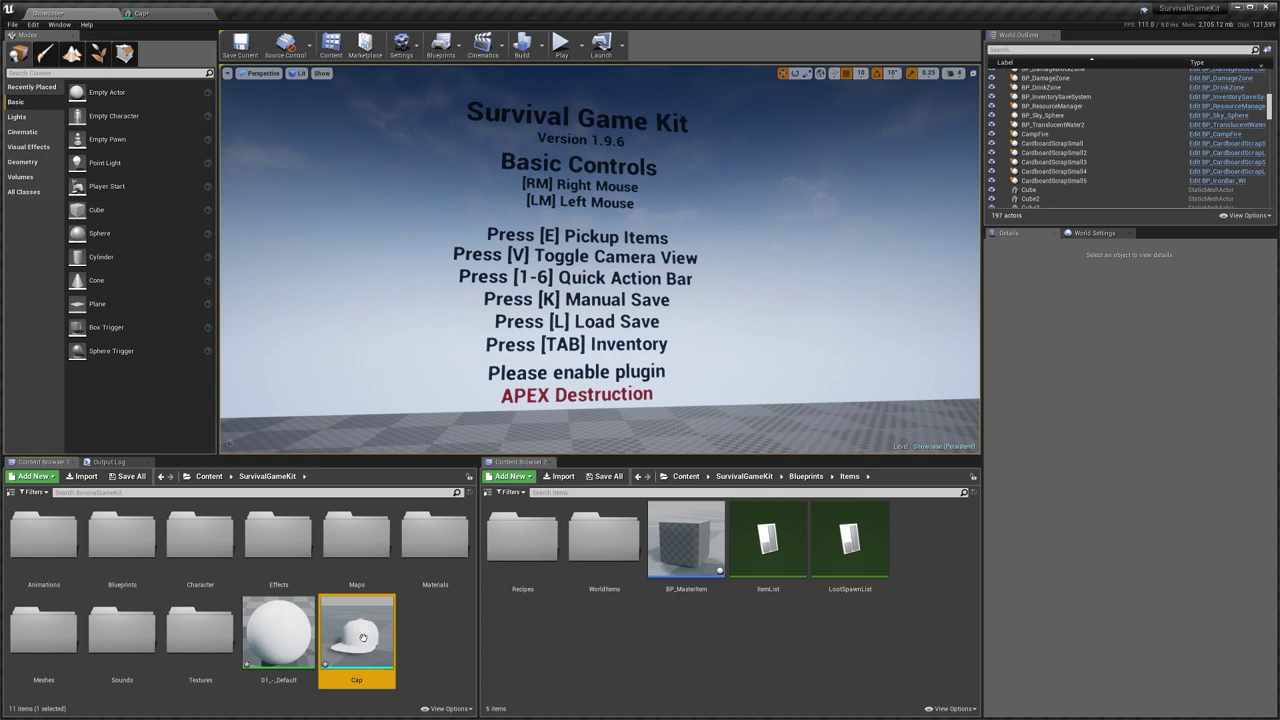
pyautogui.click(414, 648)
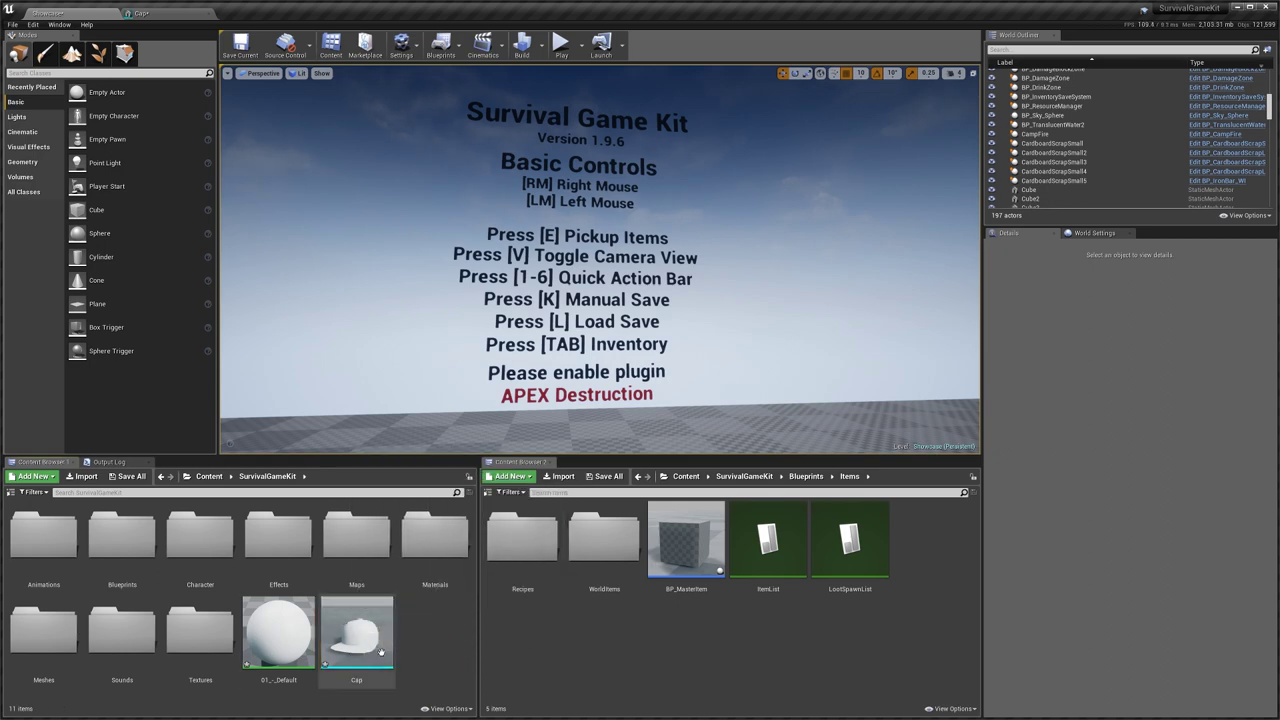
pyautogui.moveTo(355, 621)
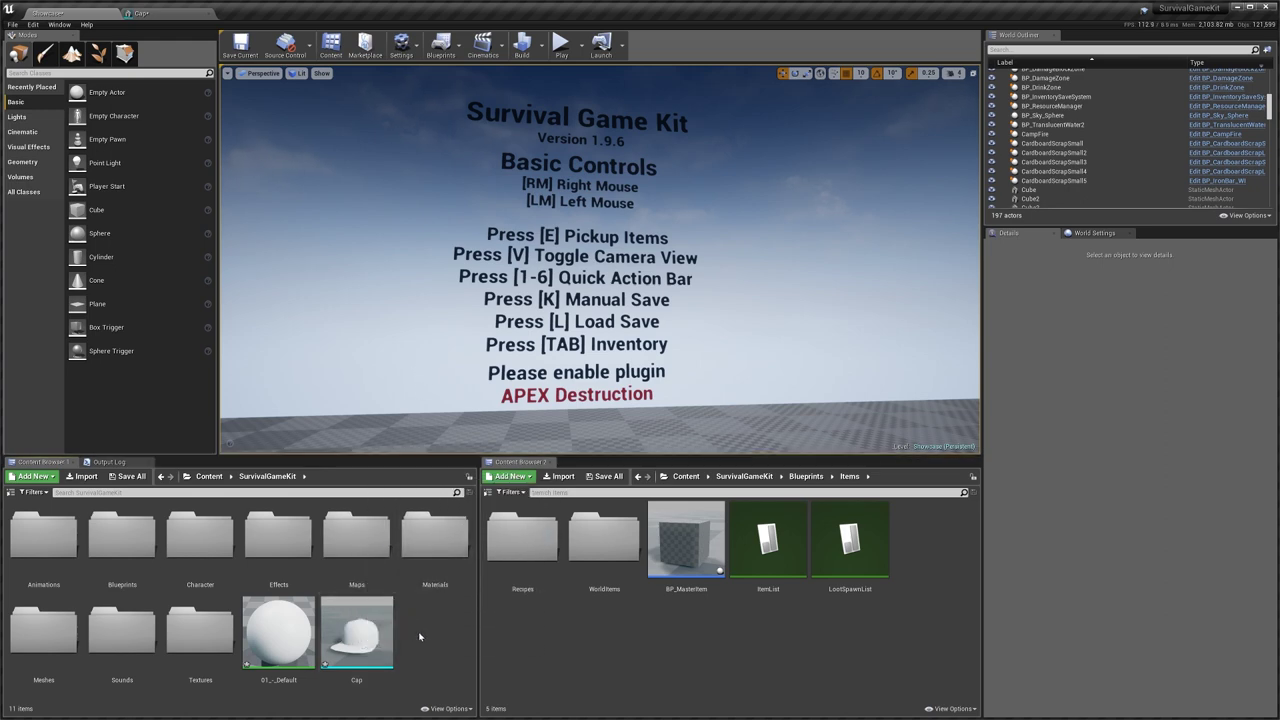
pyautogui.rightClick(373, 633)
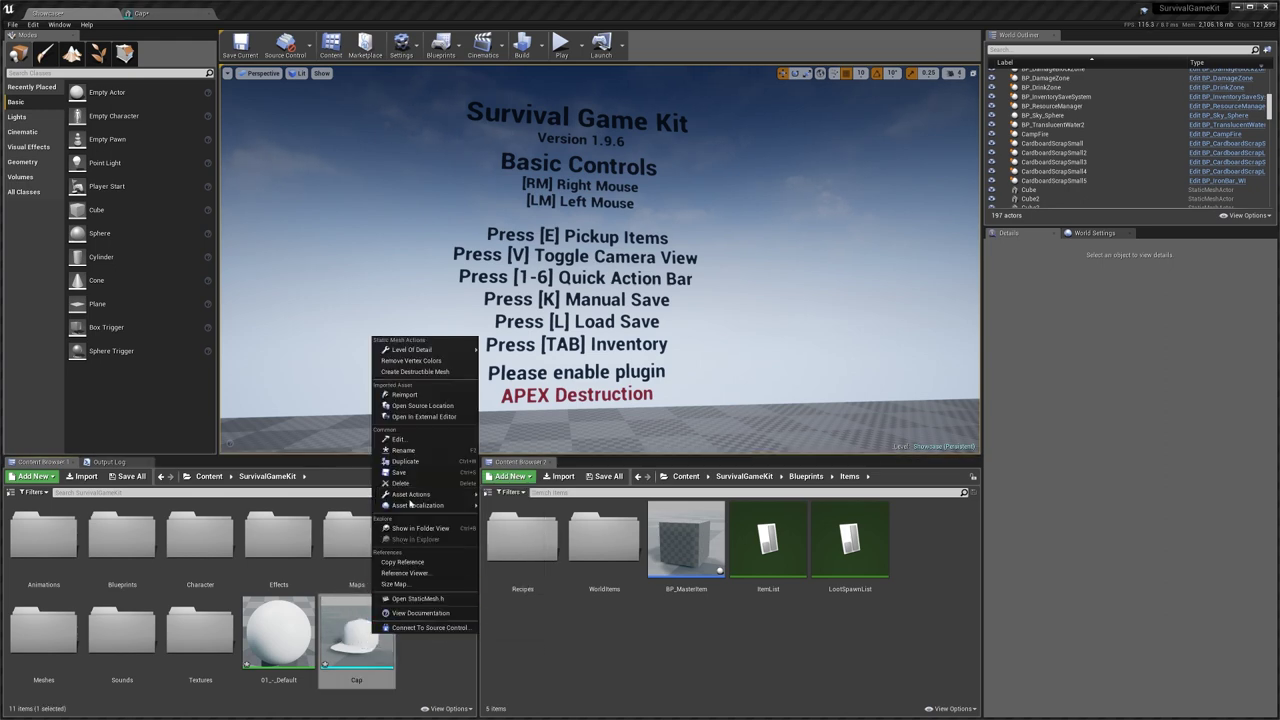
pyautogui.moveTo(458, 497)
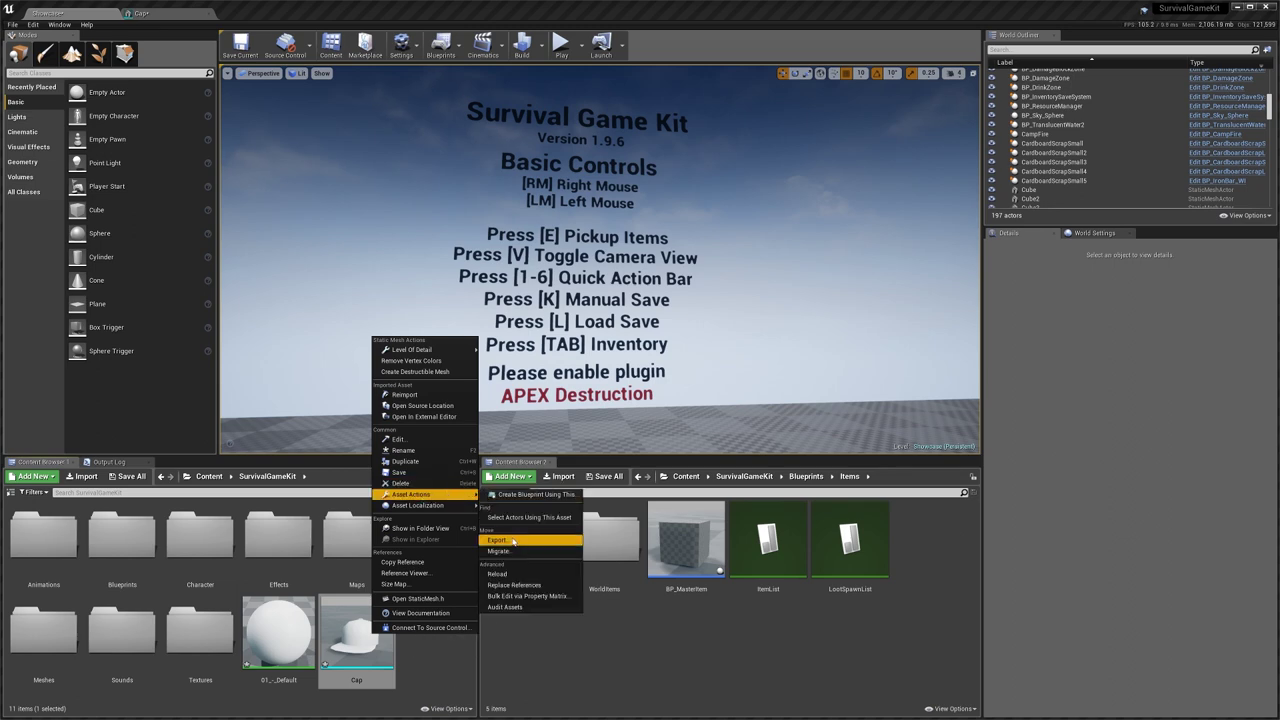
pyautogui.click(497, 540)
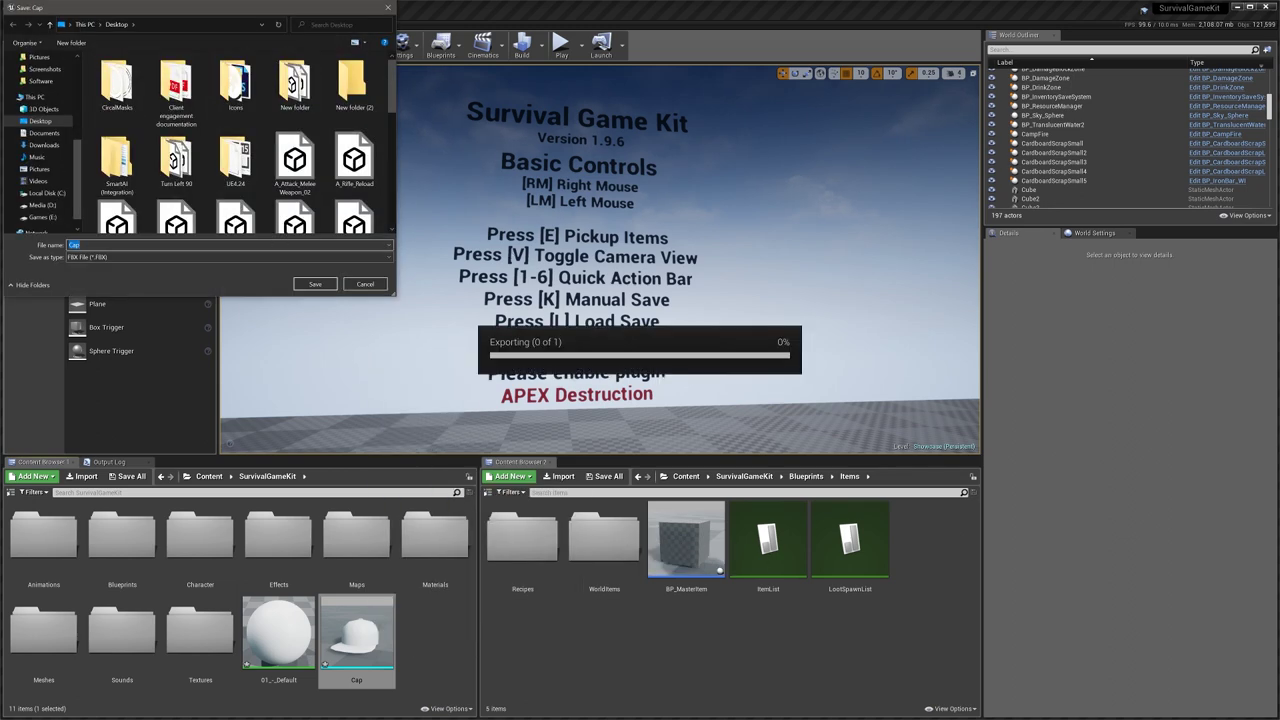
pyautogui.click(315, 284)
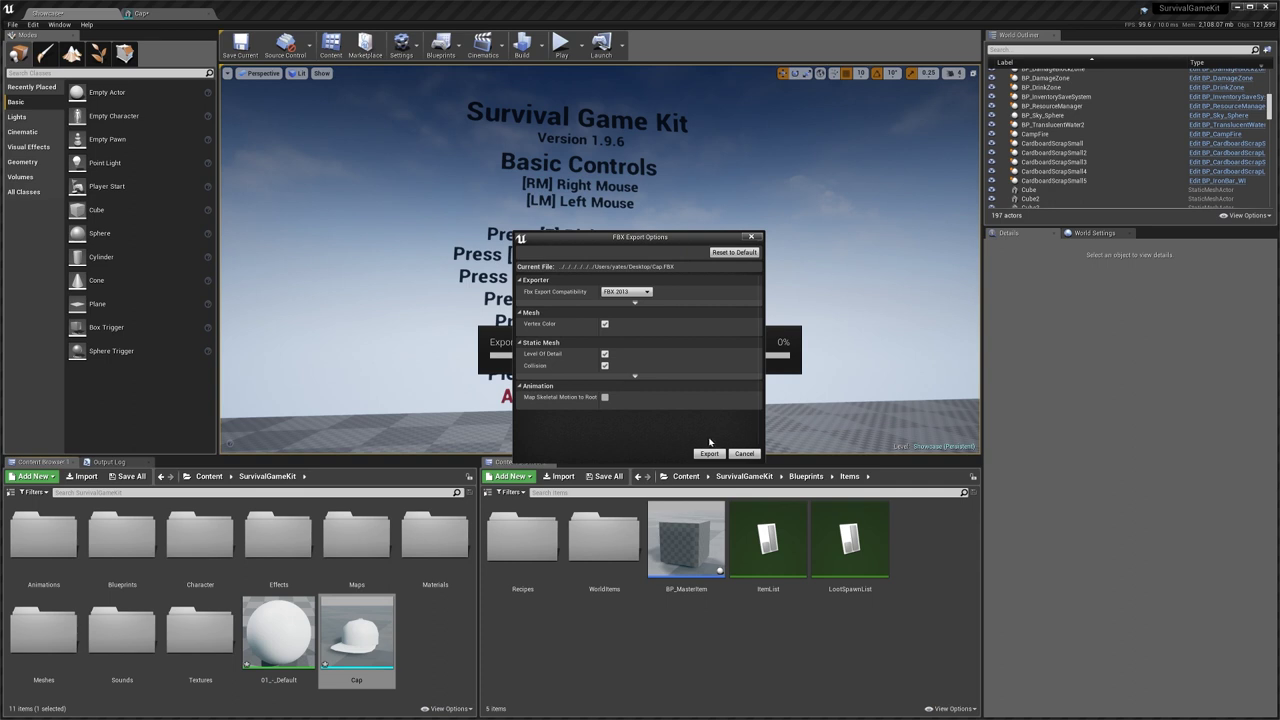
pyautogui.click(709, 454)
pyautogui.click(451, 646)
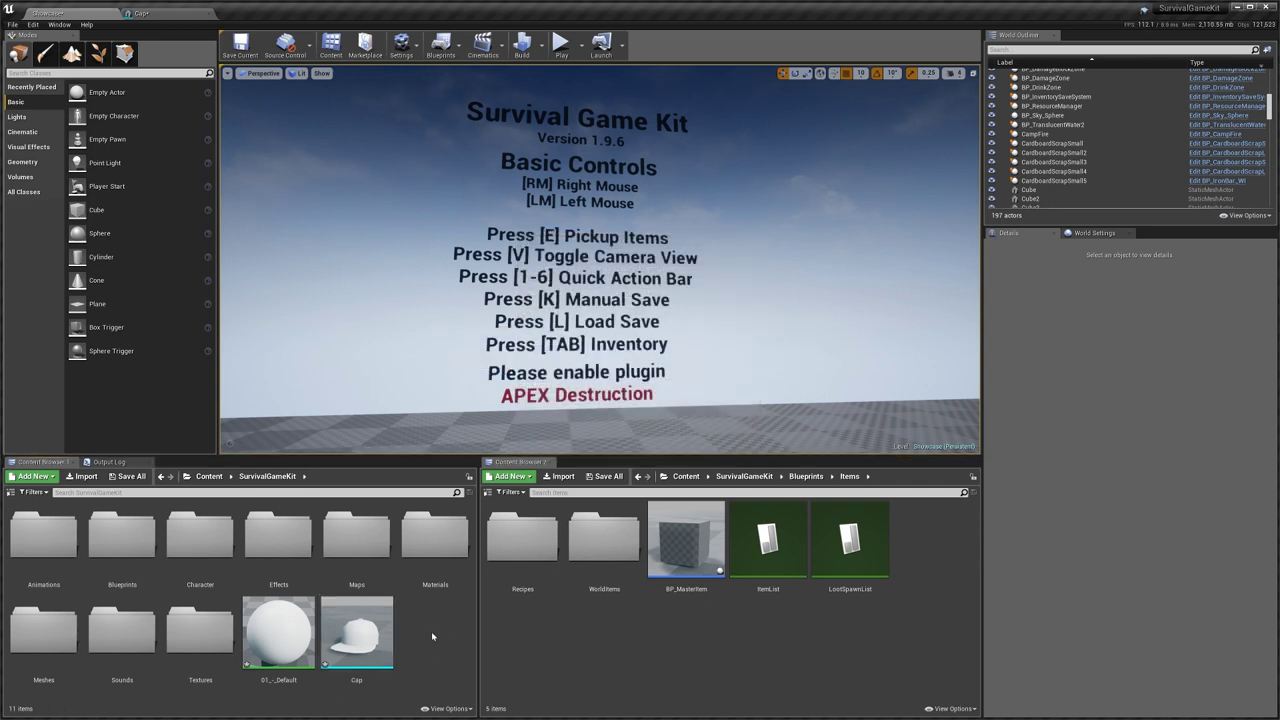
# Export the SK_Mannequin skeletal mesh from the Character/Mesh folder to the Desktop as an FBX file with the default export options.
pyautogui.click(203, 567)
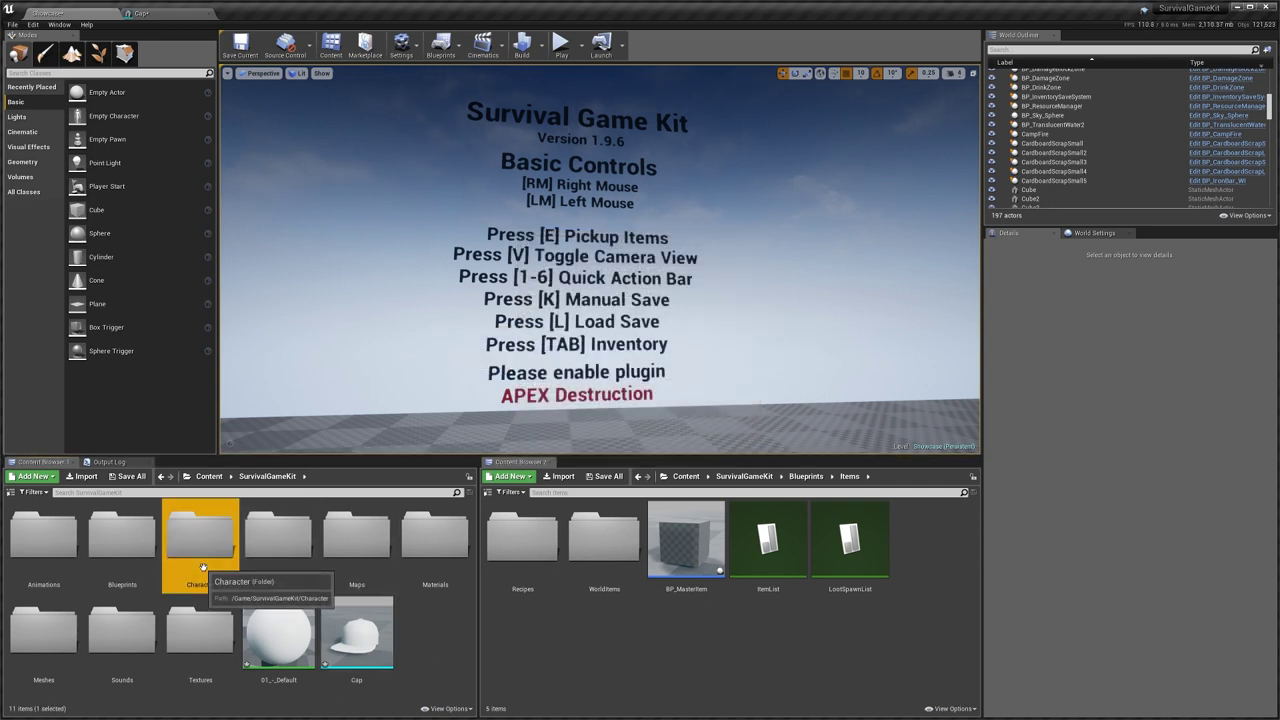
pyautogui.doubleClick(203, 567)
pyautogui.click(120, 540)
pyautogui.doubleClick(120, 540)
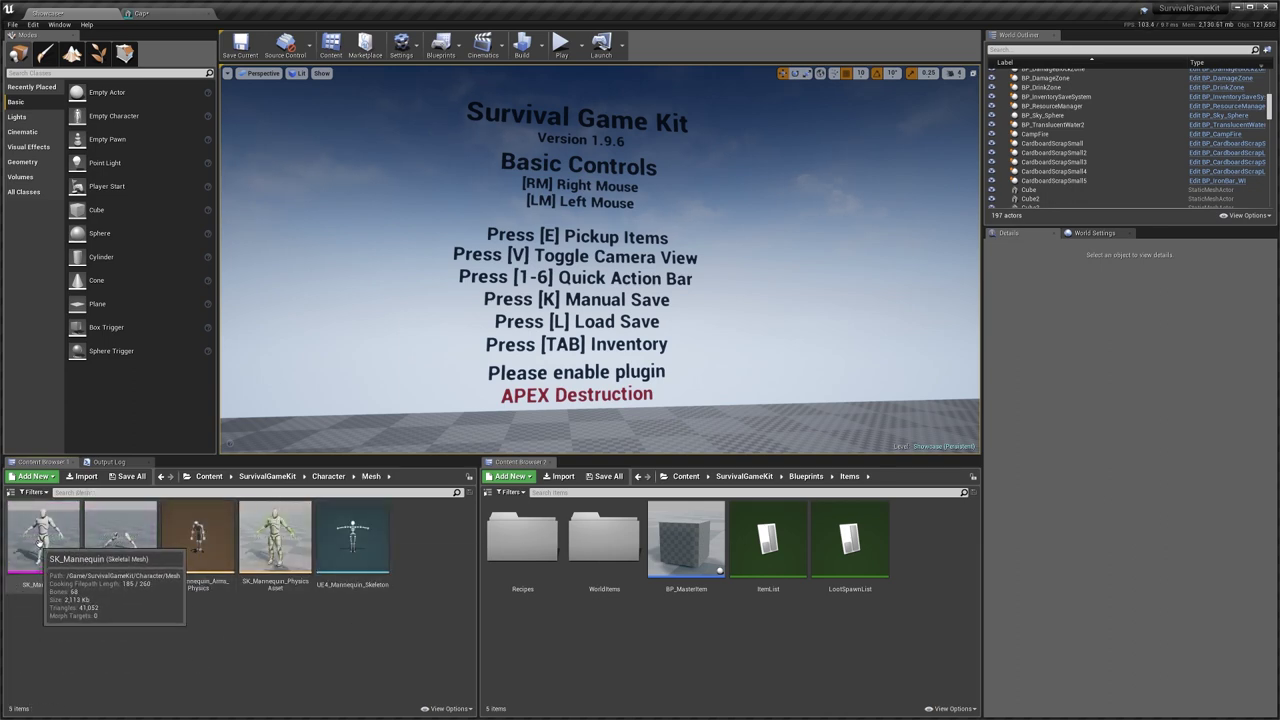
pyautogui.rightClick(40, 548)
pyautogui.moveTo(85, 406)
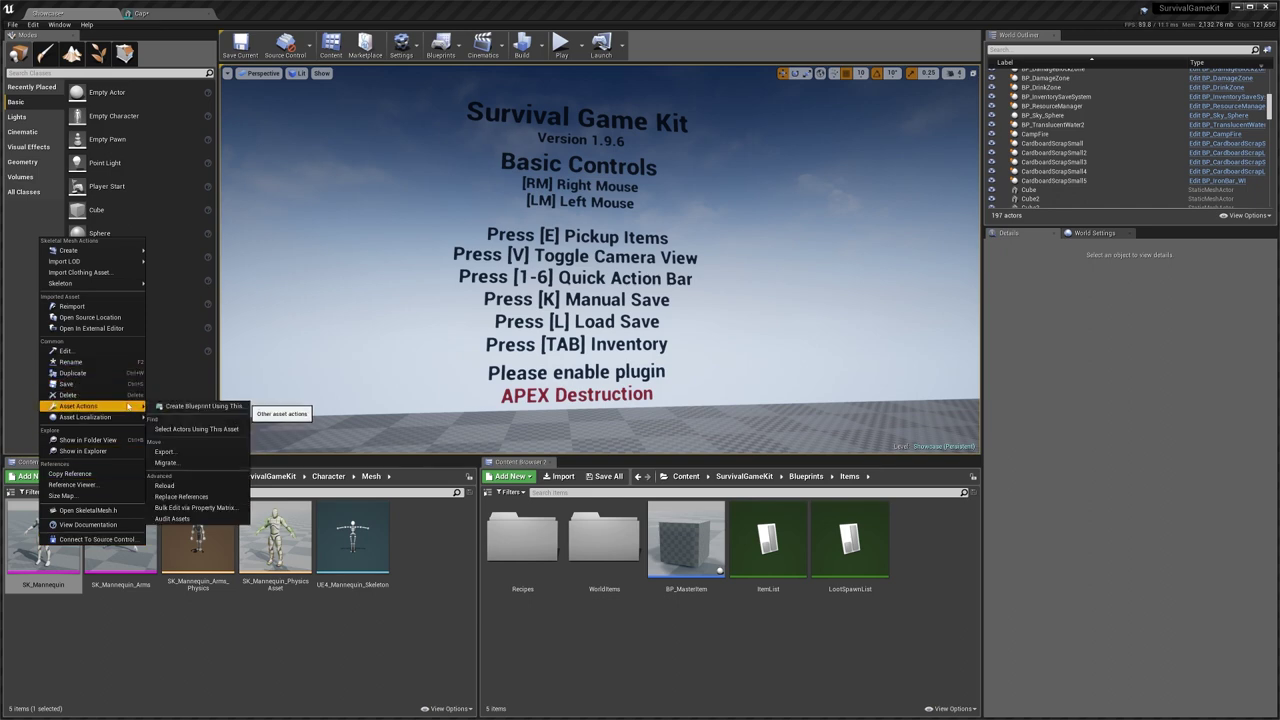
pyautogui.click(174, 455)
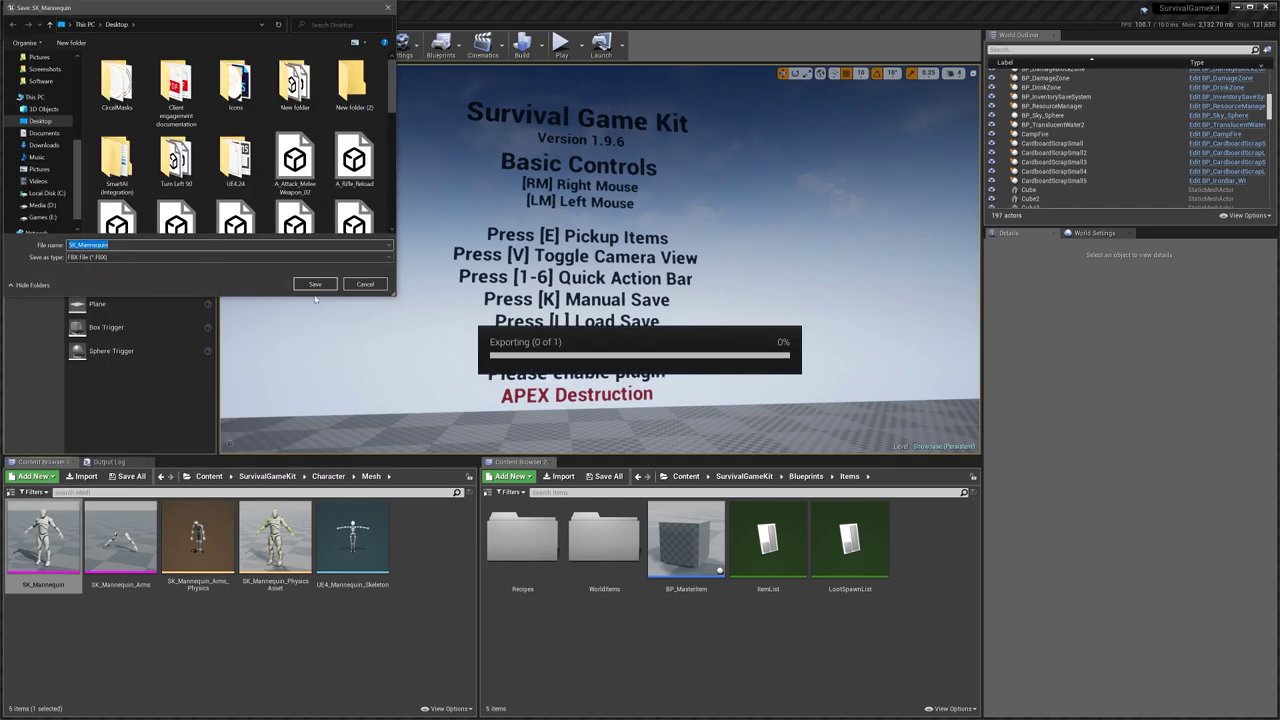
pyautogui.click(314, 285)
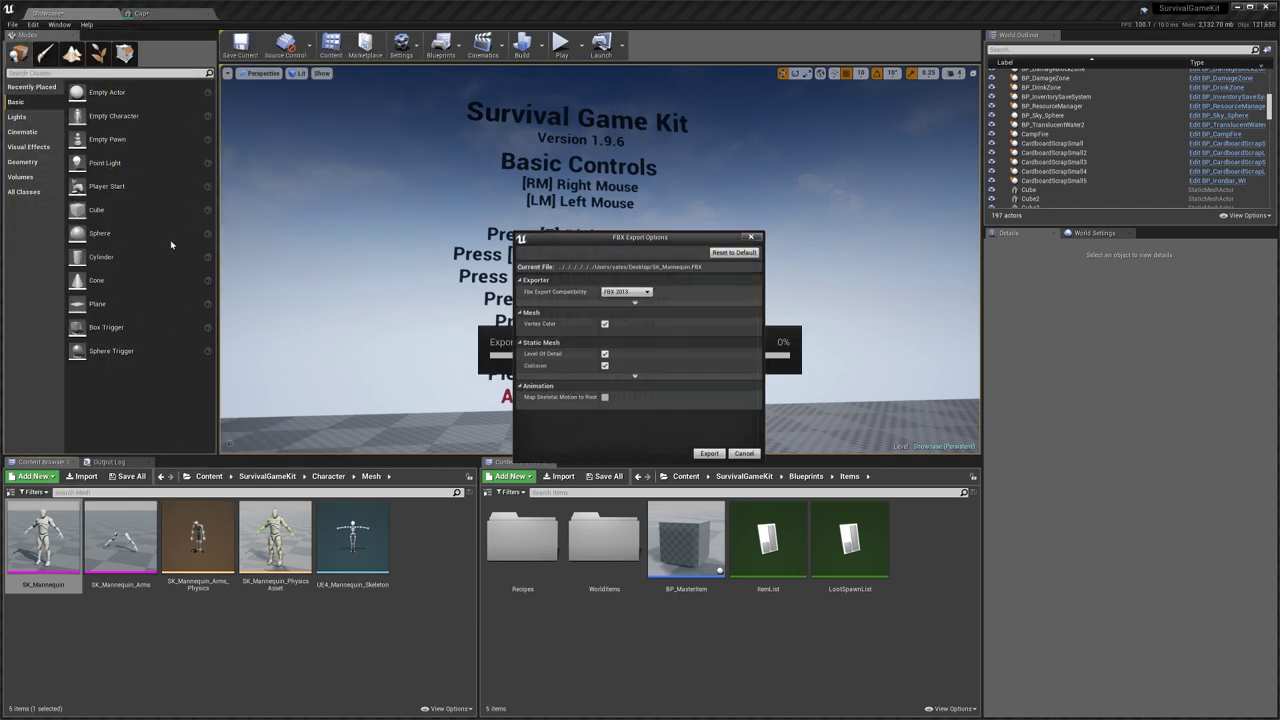
pyautogui.click(709, 454)
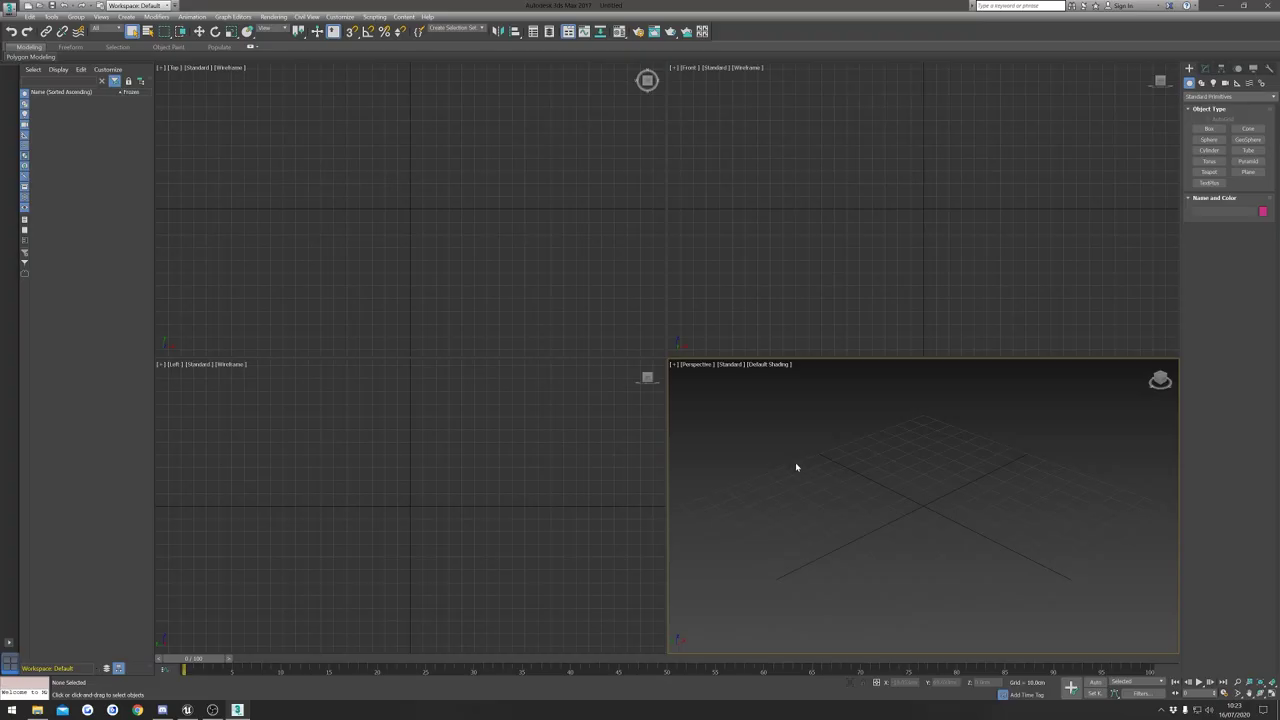
# Switch to 3ds Max and import the SK_Mannequin FBX file from the Desktop with the default import settings.
pyautogui.click(12, 12)
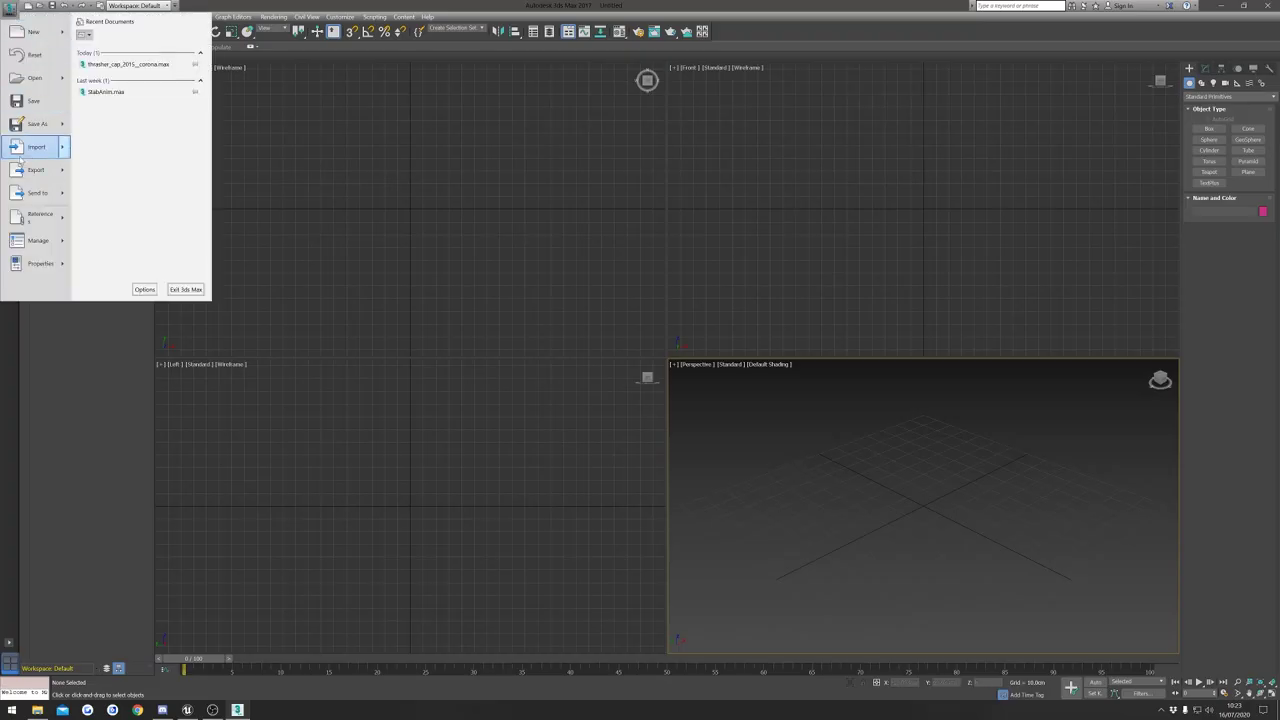
pyautogui.moveTo(30, 155)
pyautogui.click(125, 52)
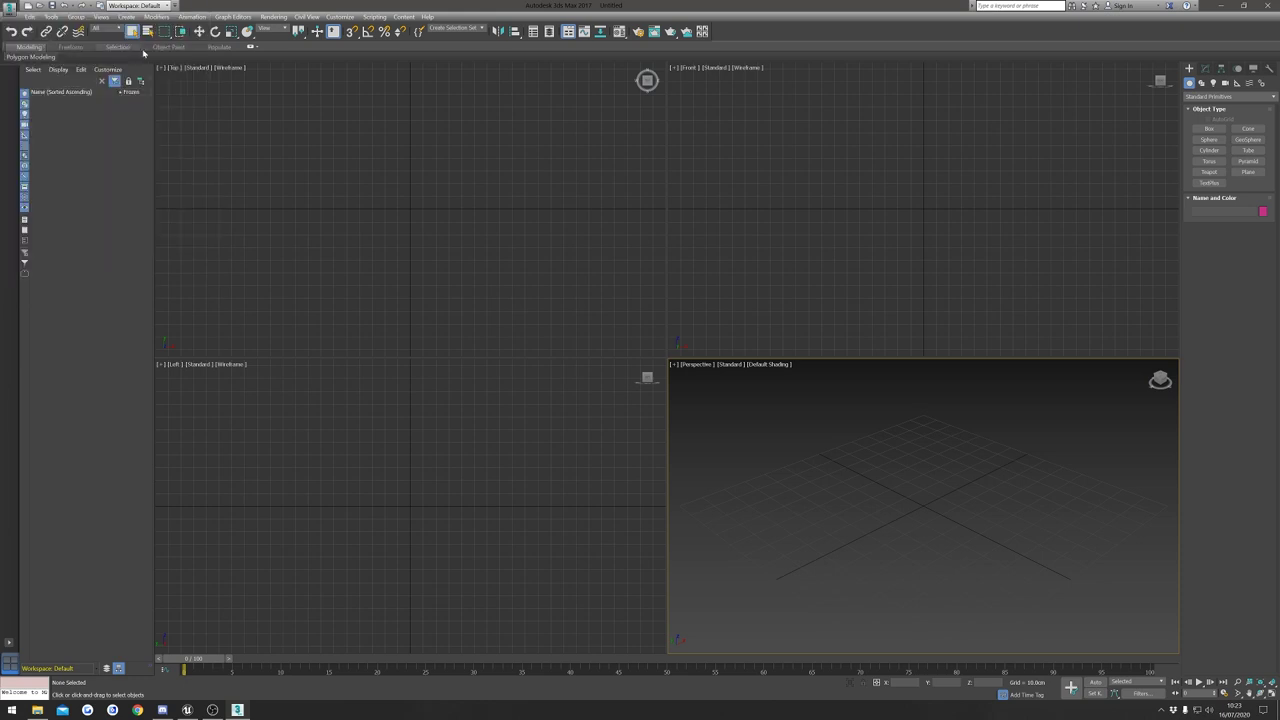
pyautogui.click(19, 103)
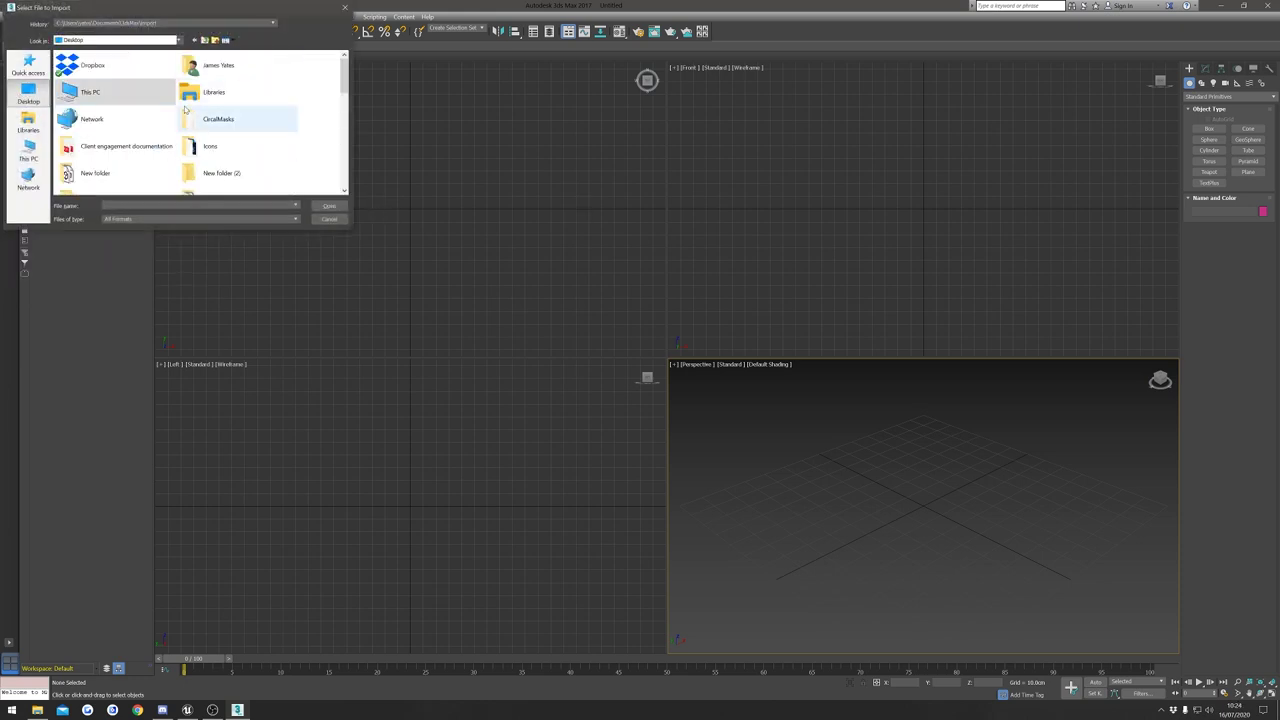
pyautogui.moveTo(343, 78); pyautogui.dragTo(342, 133)
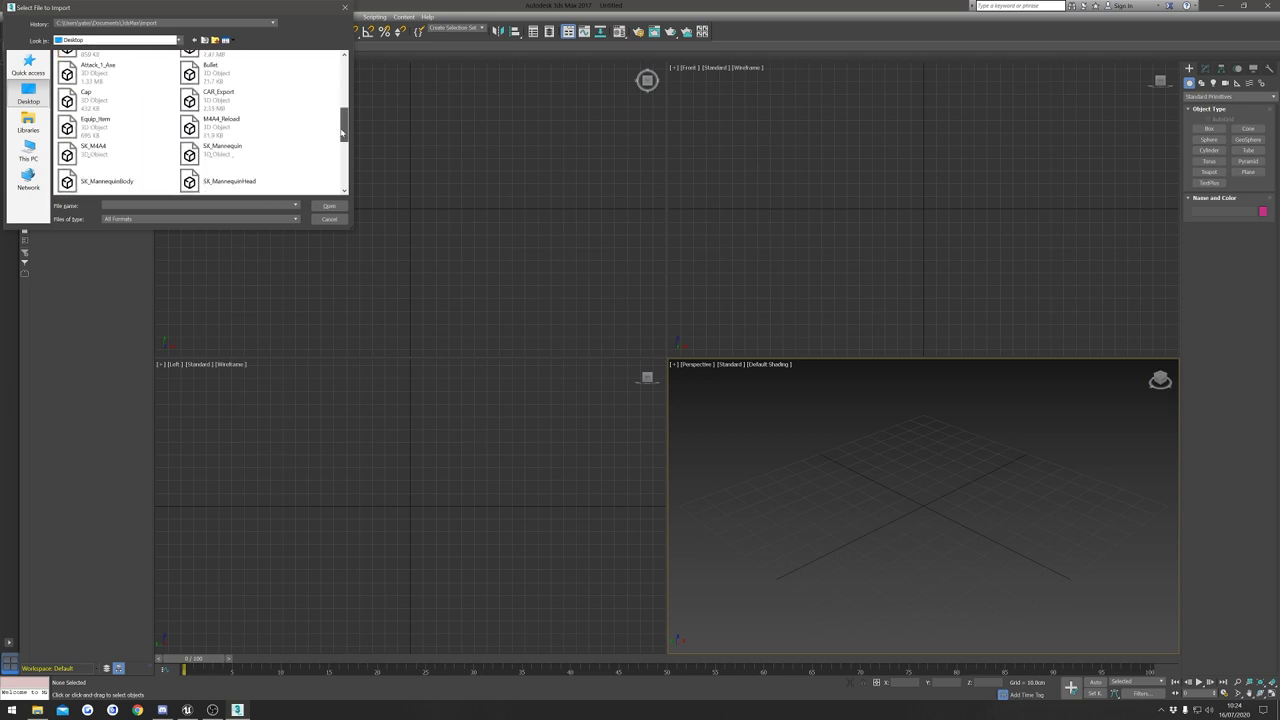
pyautogui.click(246, 152)
pyautogui.click(329, 206)
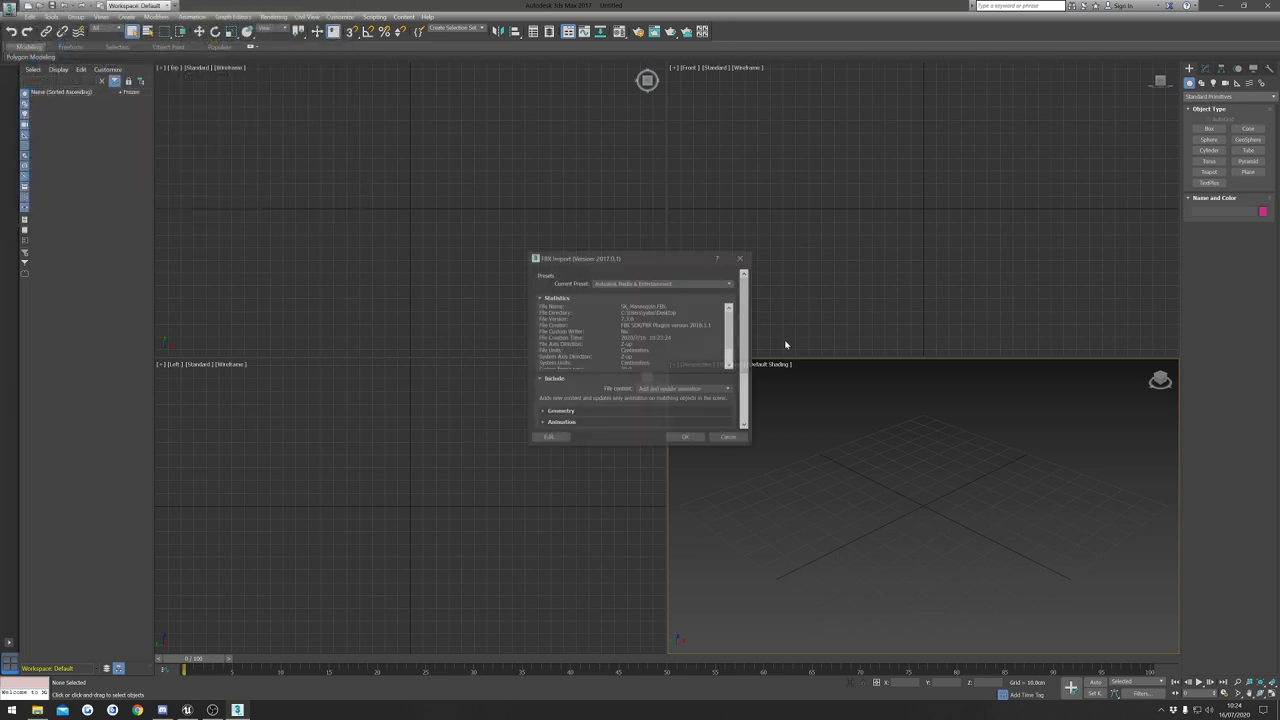
pyautogui.click(689, 438)
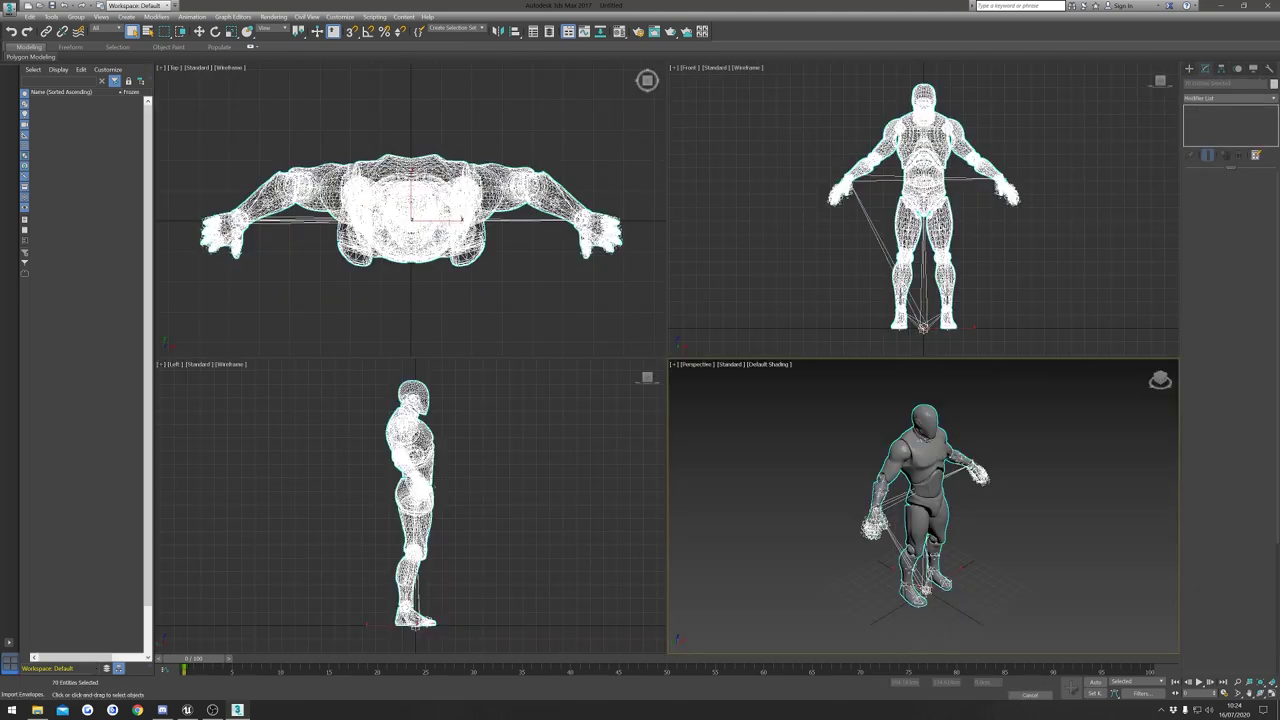
# Maximize the Perspective viewport and deselect the imported mannequin and its bones.
pyautogui.hotkey('alt', 'w')
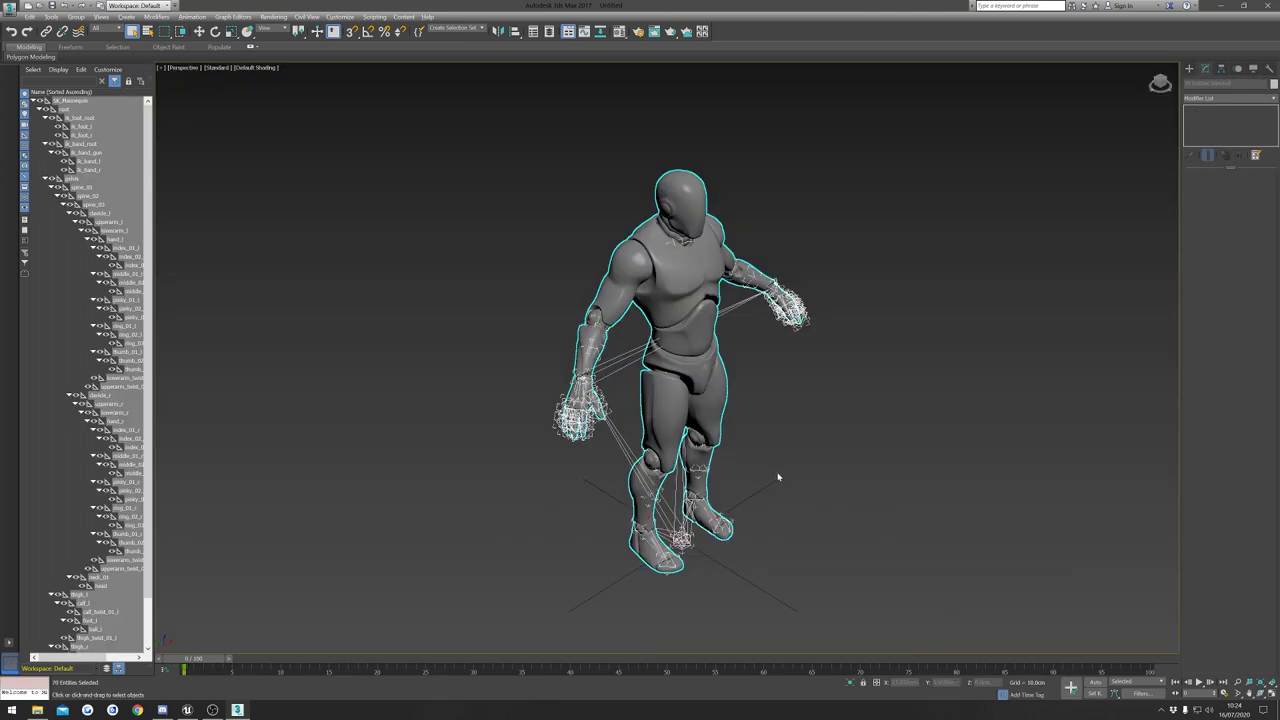
pyautogui.keyDown('alt'); pyautogui.moveTo(779, 477); pyautogui.dragTo(740, 467, button='middle'); pyautogui.keyUp('alt')
pyautogui.moveTo(863, 472); pyautogui.dragTo(796, 476, button='middle')
pyautogui.click(835, 474)
# Import the Cap FBX file from the Desktop into the mannequin scene with the default import settings.
pyautogui.click(10, 7)
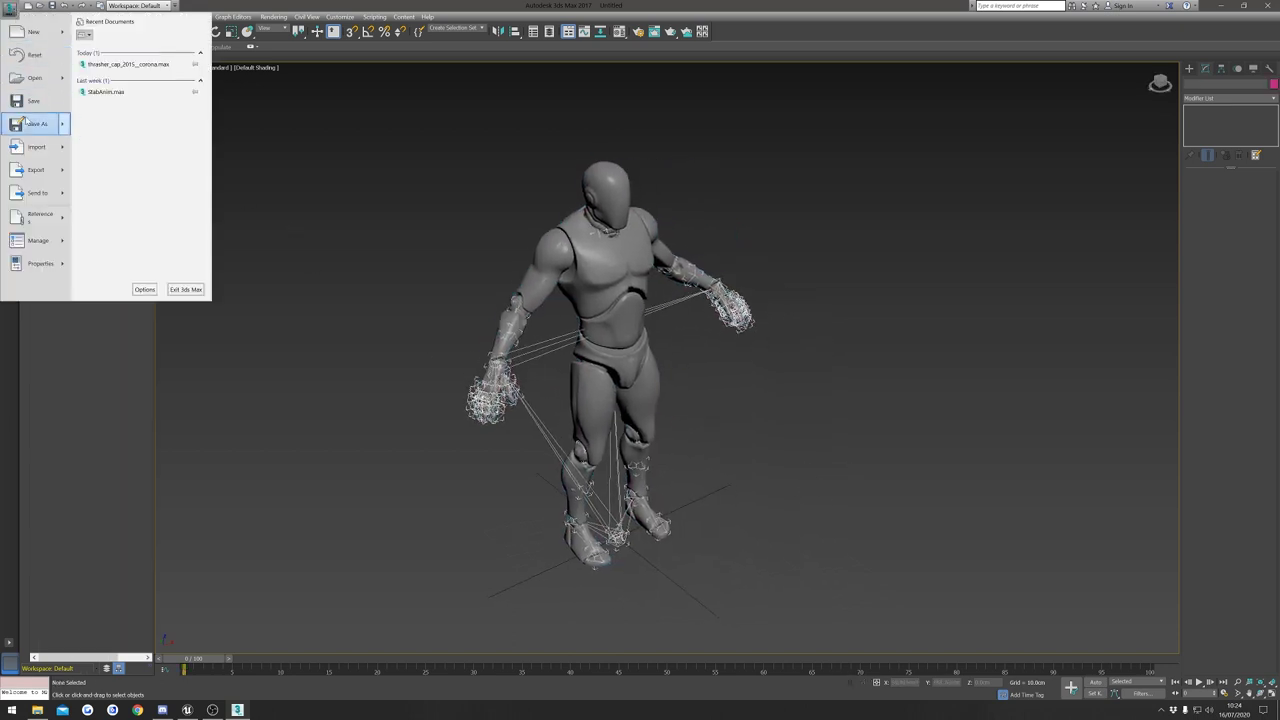
pyautogui.moveTo(38, 148)
pyautogui.click(126, 54)
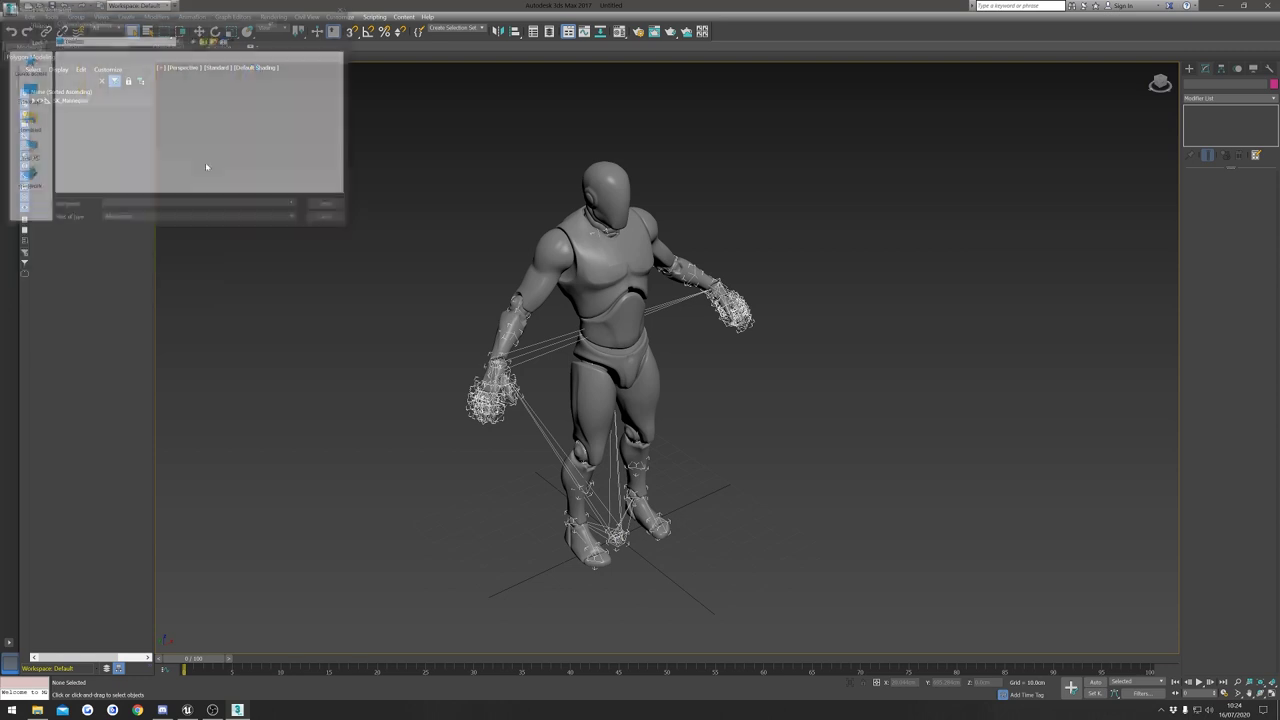
pyautogui.scroll(-5, 308, 117)
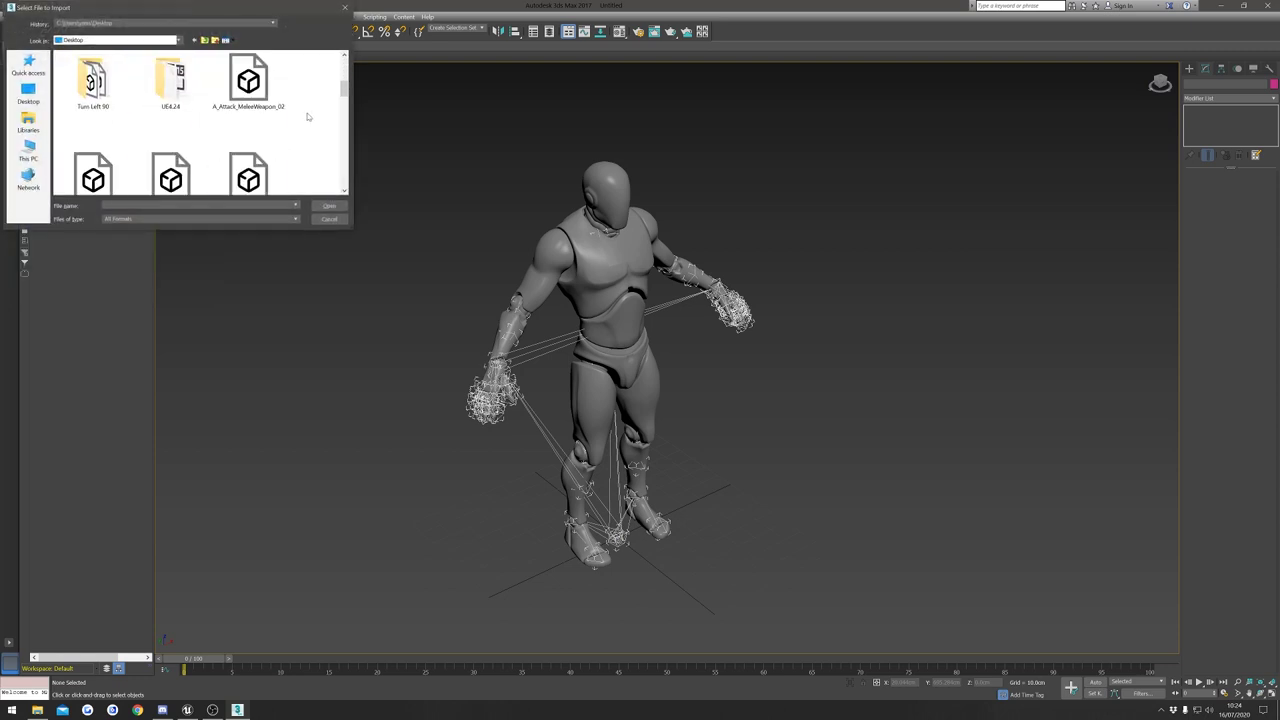
pyautogui.scroll(-3, 308, 117)
pyautogui.click(170, 80)
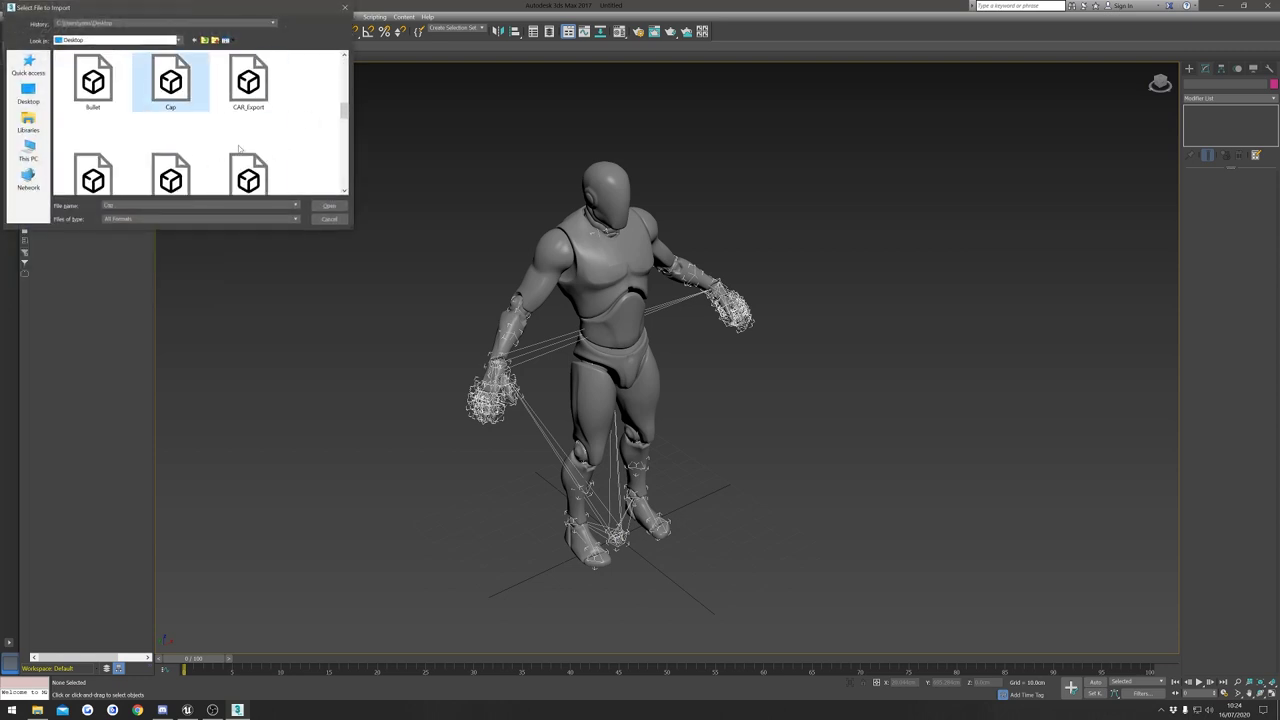
pyautogui.click(329, 205)
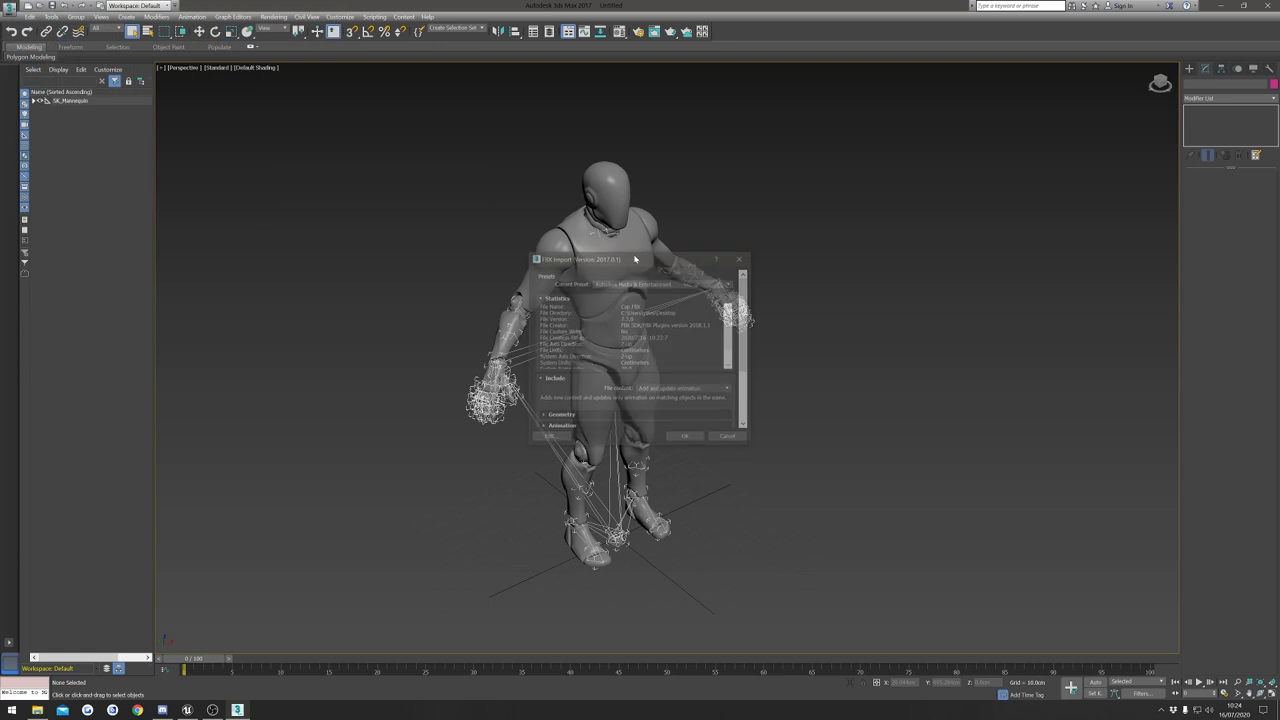
pyautogui.click(688, 440)
# Move the cap straight up along Z from the mannequin's feet to the top of its head.
pyautogui.press('z')
pyautogui.scroll(-5, 700, 420)
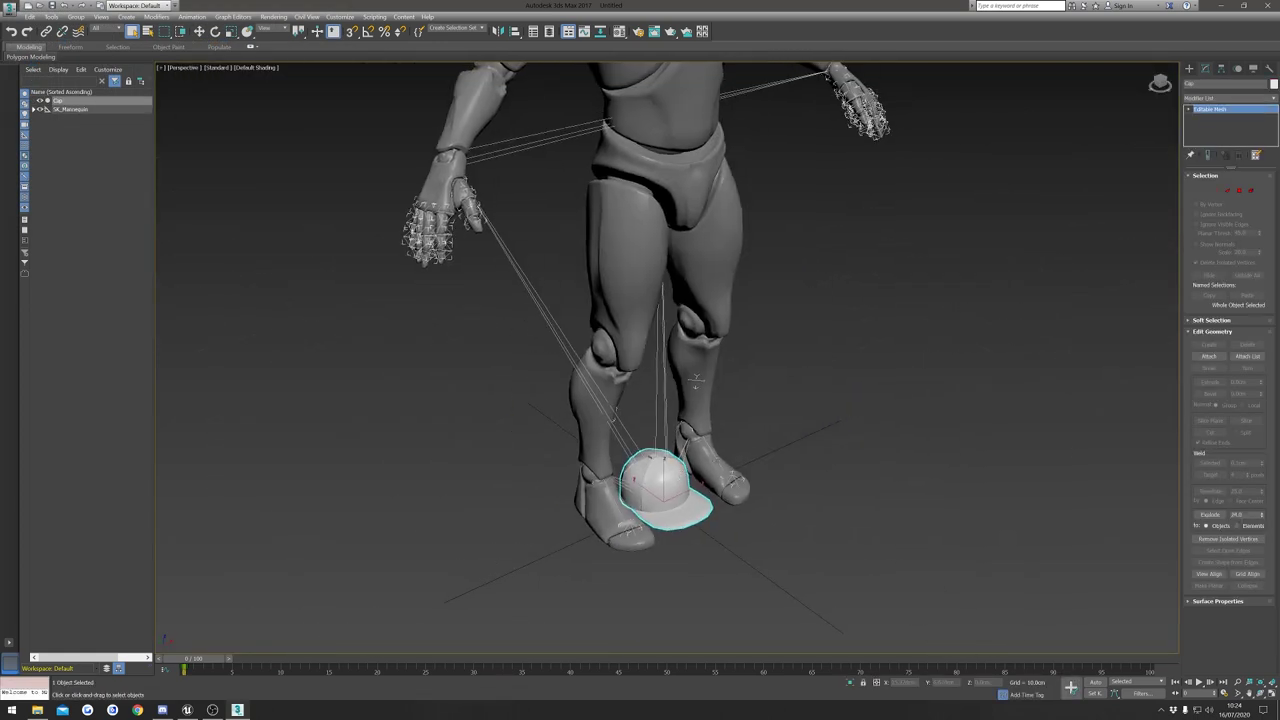
pyautogui.scroll(-4, 690, 470)
pyautogui.keyDown('alt'); pyautogui.moveTo(758, 432); pyautogui.dragTo(739, 541, button='middle'); pyautogui.keyUp('alt')
pyautogui.scroll(3, 635, 532)
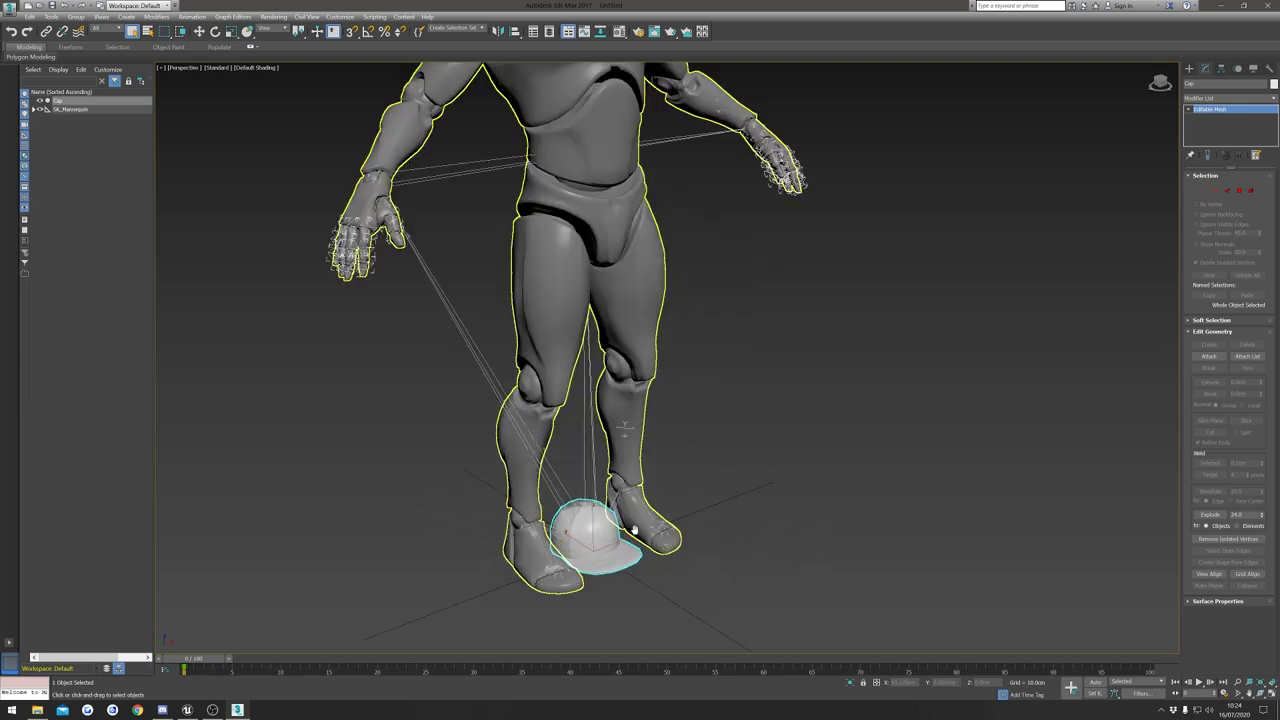
pyautogui.scroll(-3, 668, 500)
pyautogui.keyDown('alt'); pyautogui.moveTo(683, 457); pyautogui.dragTo(706, 512, button='middle'); pyautogui.keyUp('alt')
pyautogui.press('w')
pyautogui.moveTo(619, 510); pyautogui.dragTo(606, 82)
# Fit the cap onto the mannequin's head by lowering it and shifting it along Y, to about Y 1.7 cm and Z 176 cm.
pyautogui.moveTo(675, 190); pyautogui.dragTo(663, 316, button='middle')
pyautogui.scroll(5, 659, 308)
pyautogui.scroll(4, 646, 238)
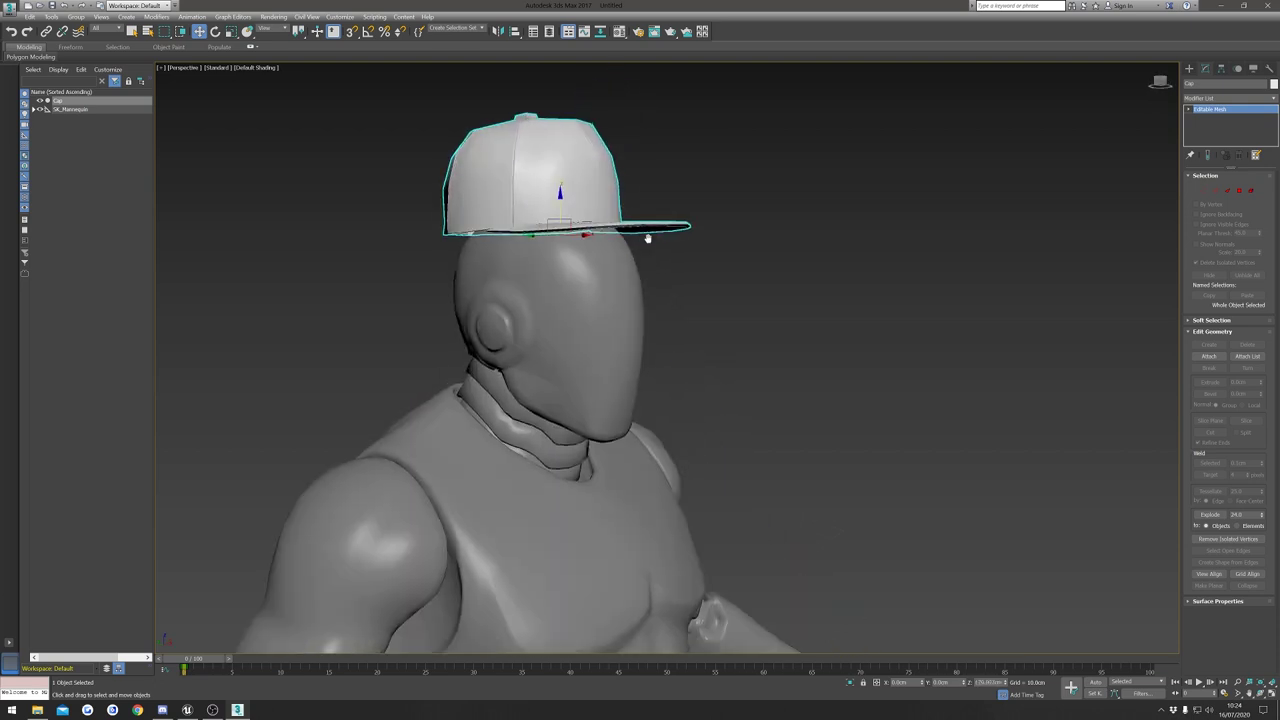
pyautogui.moveTo(648, 237); pyautogui.dragTo(672, 284, button='middle')
pyautogui.moveTo(566, 243); pyautogui.dragTo(566, 267)
pyautogui.keyDown('alt'); pyautogui.moveTo(542, 304); pyautogui.dragTo(560, 316, button='middle'); pyautogui.keyUp('alt')
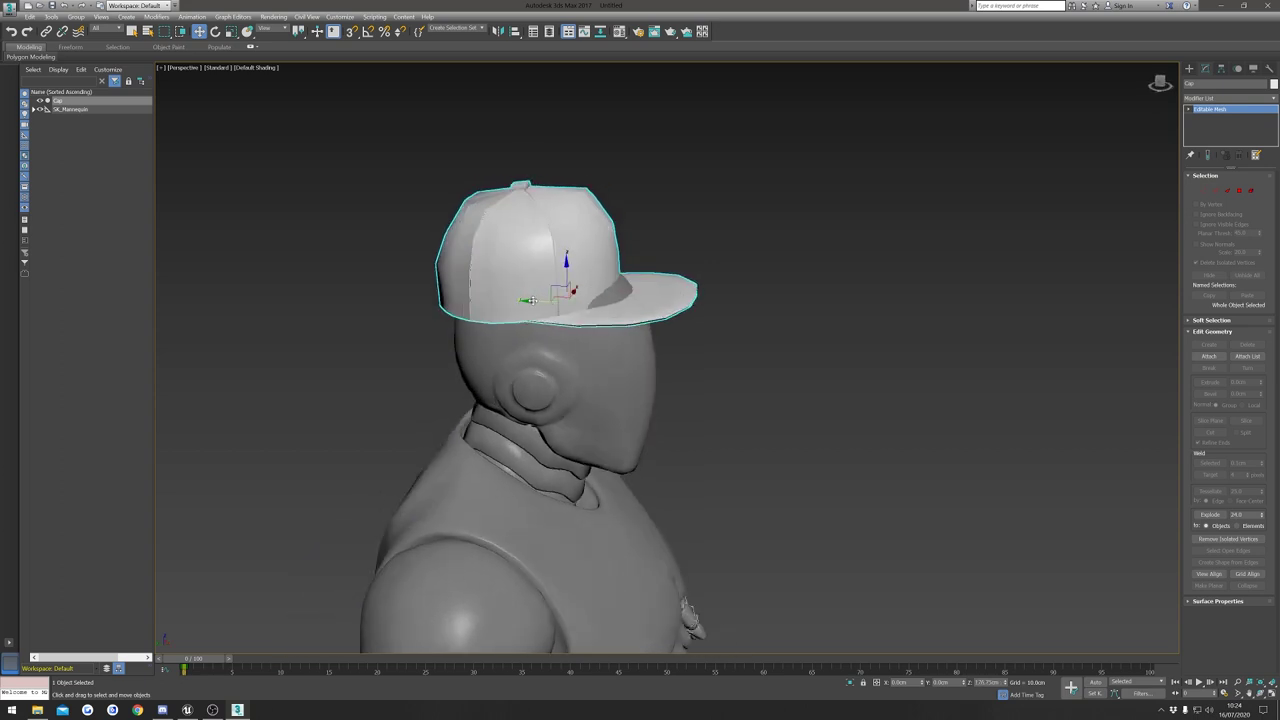
pyautogui.moveTo(532, 300); pyautogui.dragTo(549, 303)
pyautogui.keyDown('alt'); pyautogui.moveTo(600, 362); pyautogui.dragTo(715, 262, button='middle'); pyautogui.keyUp('alt')
pyautogui.press('r')
pyautogui.press('w')
pyautogui.keyDown('alt'); pyautogui.moveTo(715, 262); pyautogui.dragTo(709, 289, button='middle'); pyautogui.keyUp('alt')
pyautogui.moveTo(690, 358); pyautogui.dragTo(674, 408, button='middle')
pyautogui.scroll(-3, 674, 400)
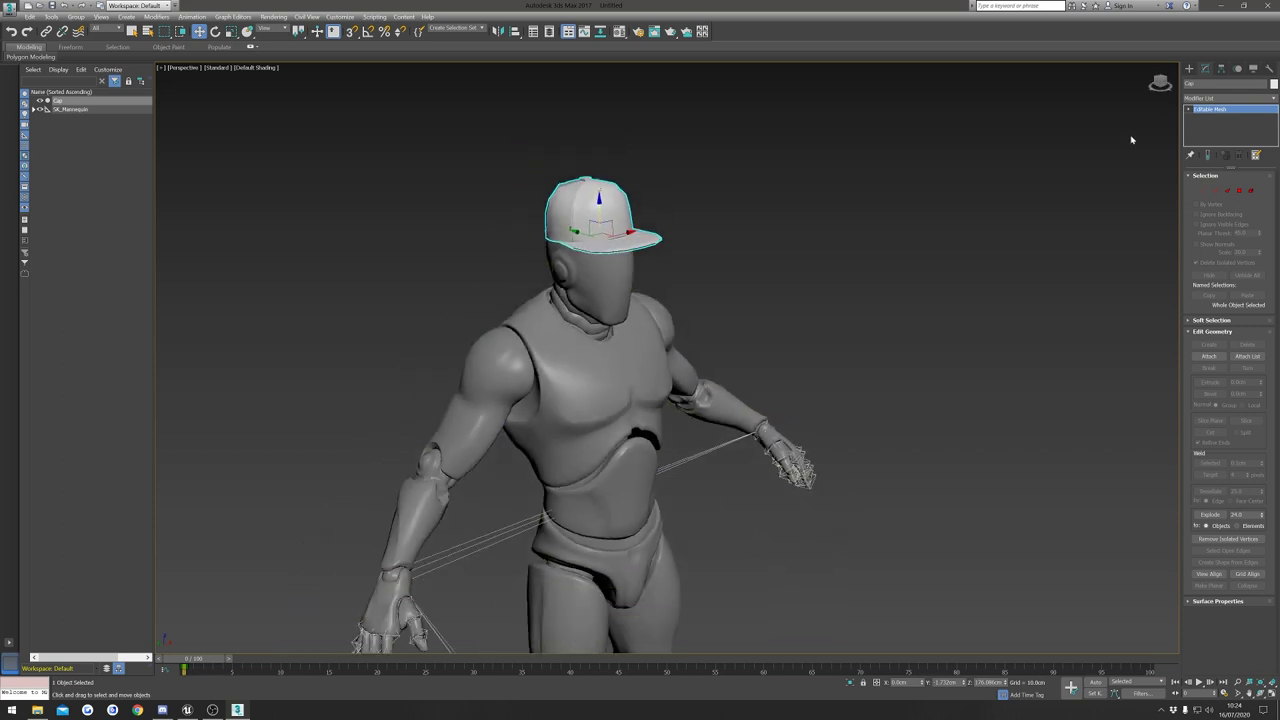
# Apply a Skin modifier to the cap.
pyautogui.click(1225, 99)
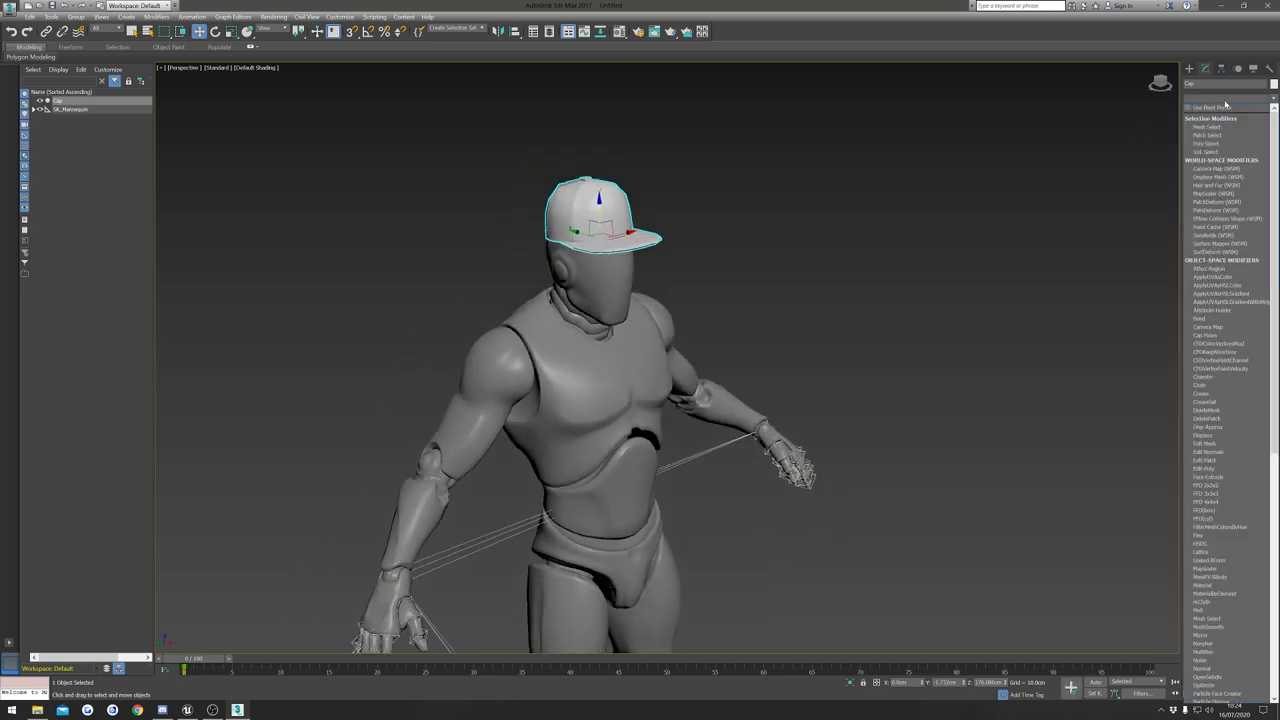
pyautogui.write('skin')
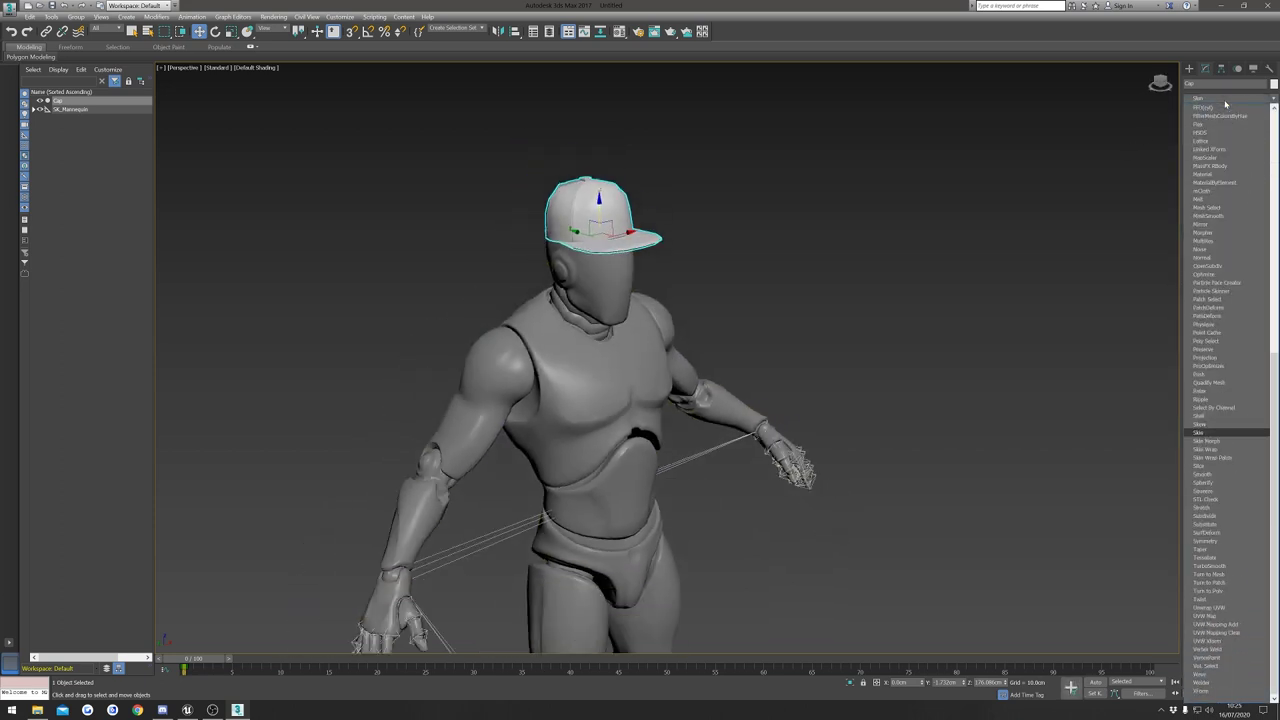
pyautogui.click(1203, 433)
# Add the root bone and its whole hierarchy to the cap's Skin modifier, leaving out both SK_Mannequin entries.
pyautogui.keyDown('alt'); pyautogui.moveTo(846, 361); pyautogui.dragTo(867, 356, button='middle'); pyautogui.keyUp('alt')
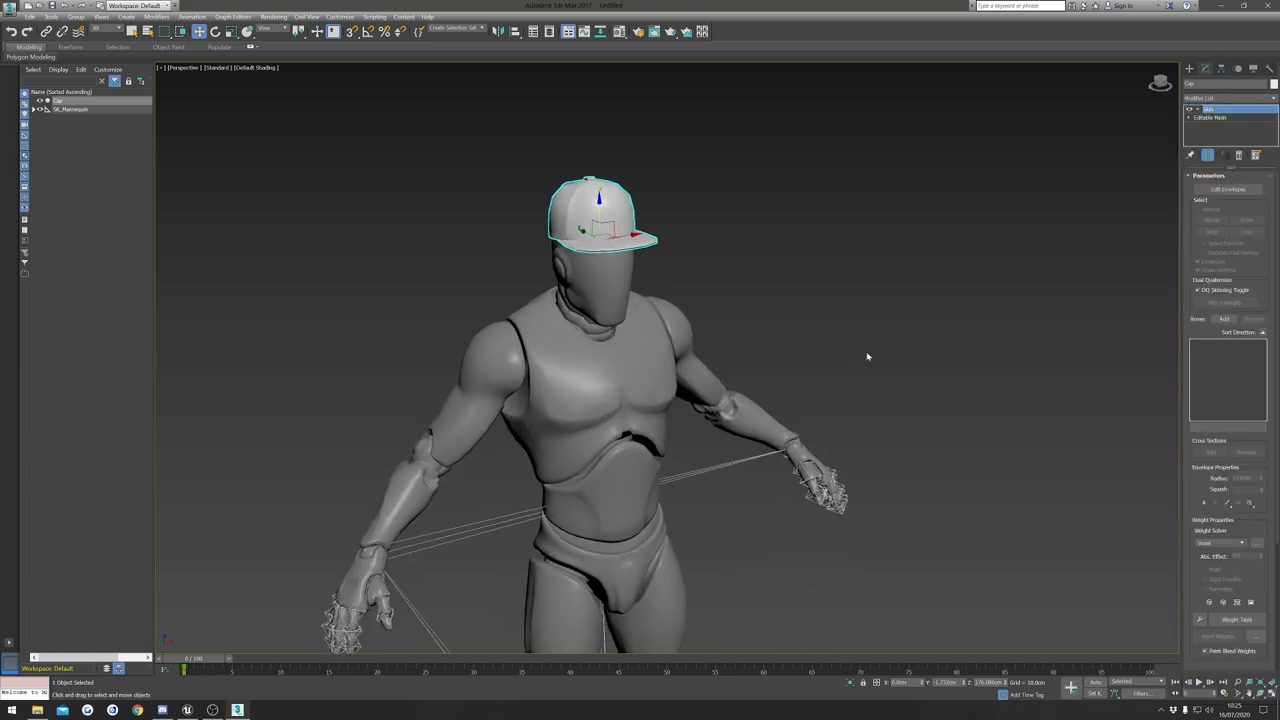
pyautogui.click(1225, 320)
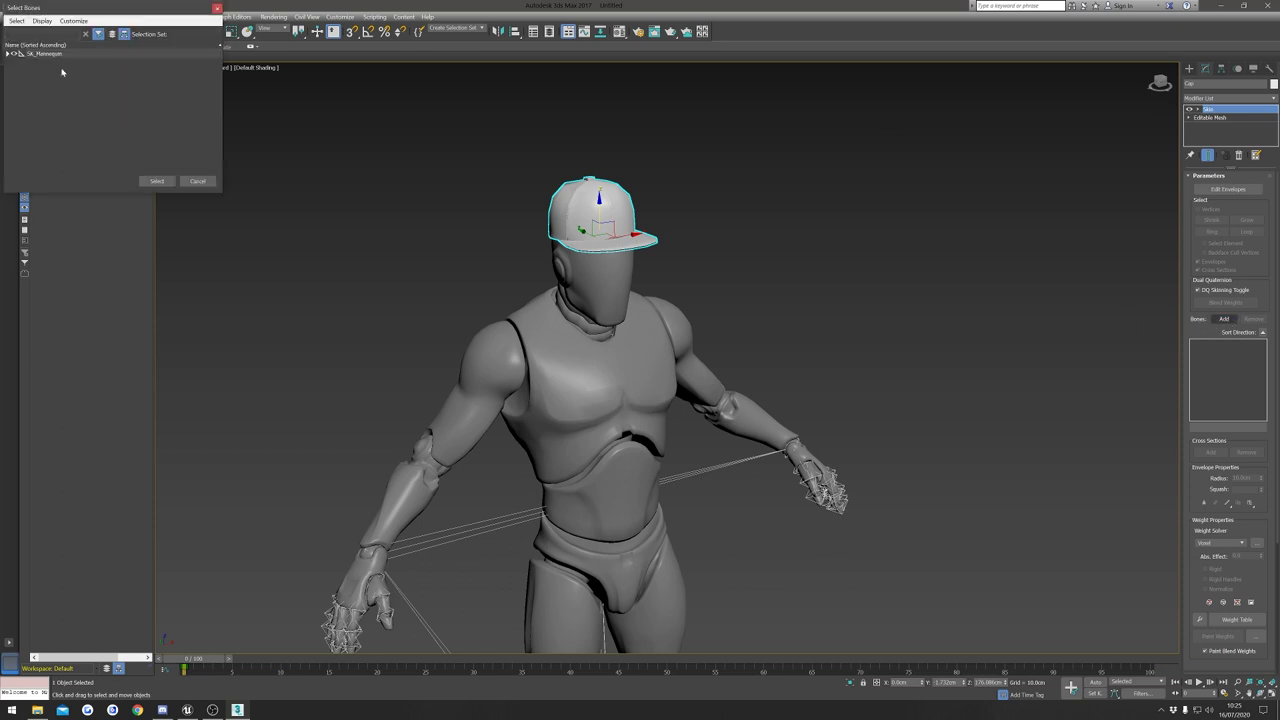
pyautogui.hotkey('ctrl', 'a')
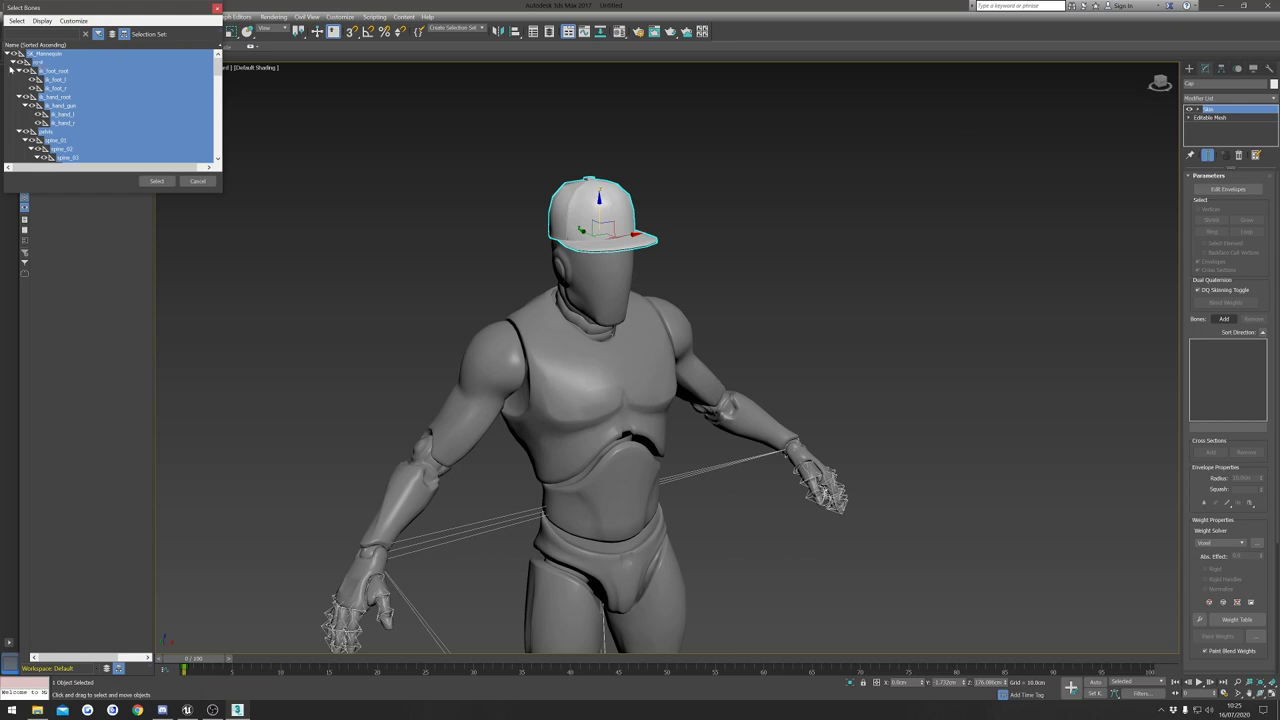
pyautogui.click(13, 62)
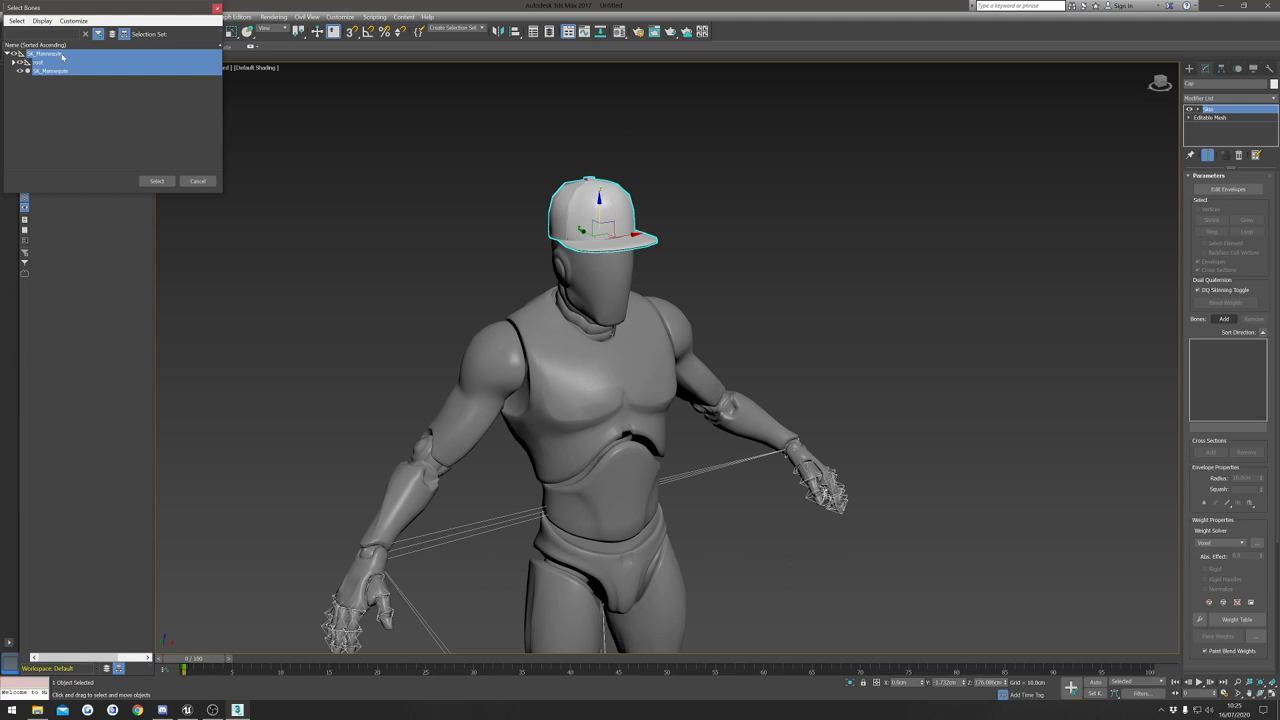
pyautogui.keyDown('ctrl'); pyautogui.click(62, 55); pyautogui.keyUp('ctrl')
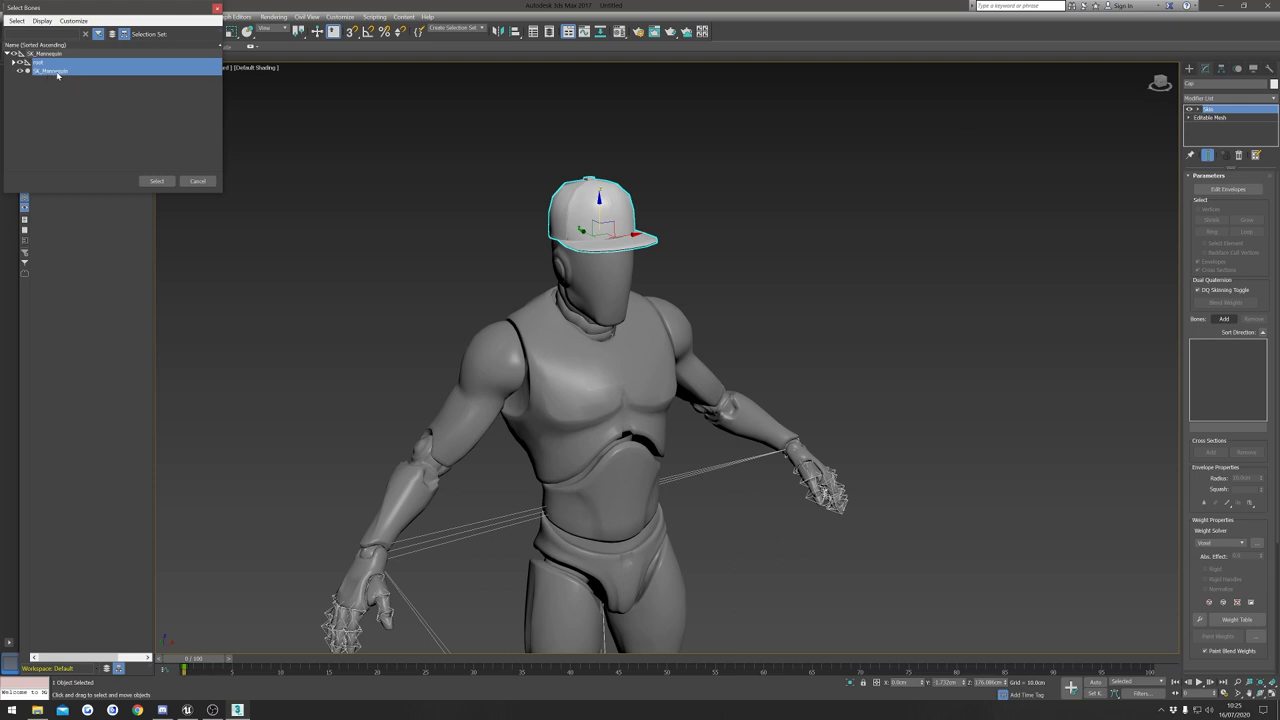
pyautogui.keyDown('ctrl'); pyautogui.click(57, 72); pyautogui.keyUp('ctrl')
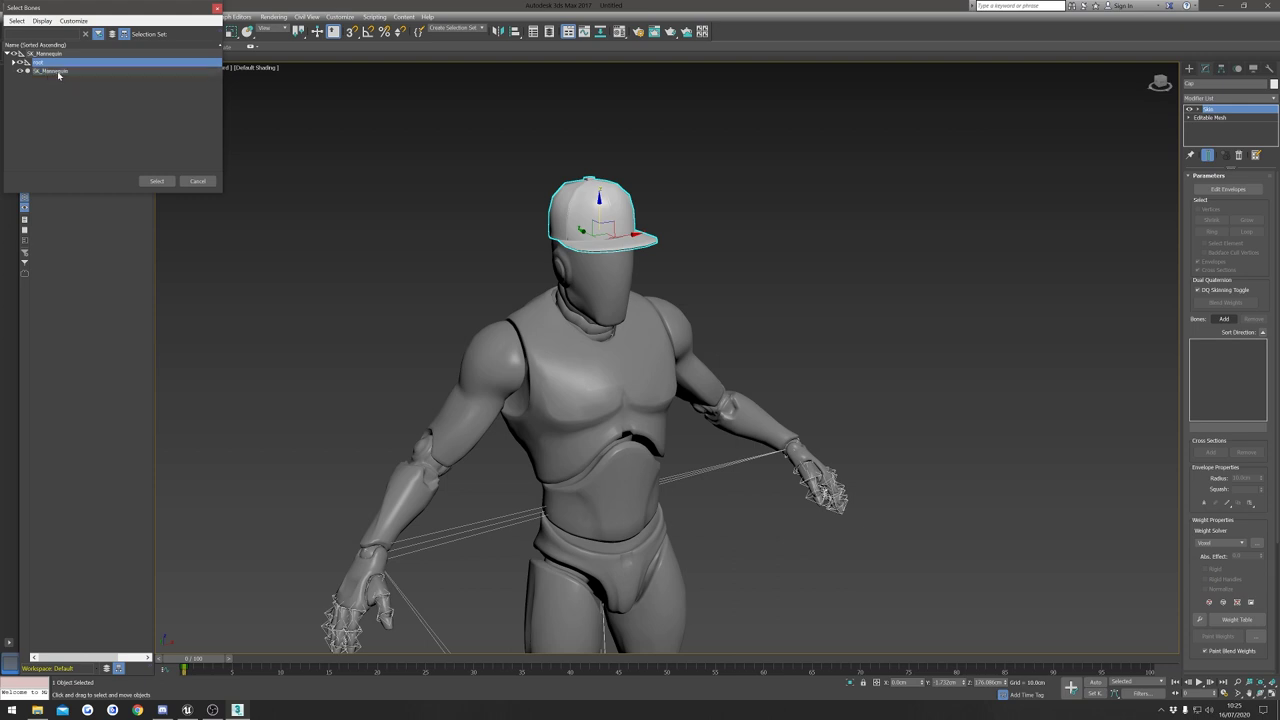
pyautogui.click(157, 181)
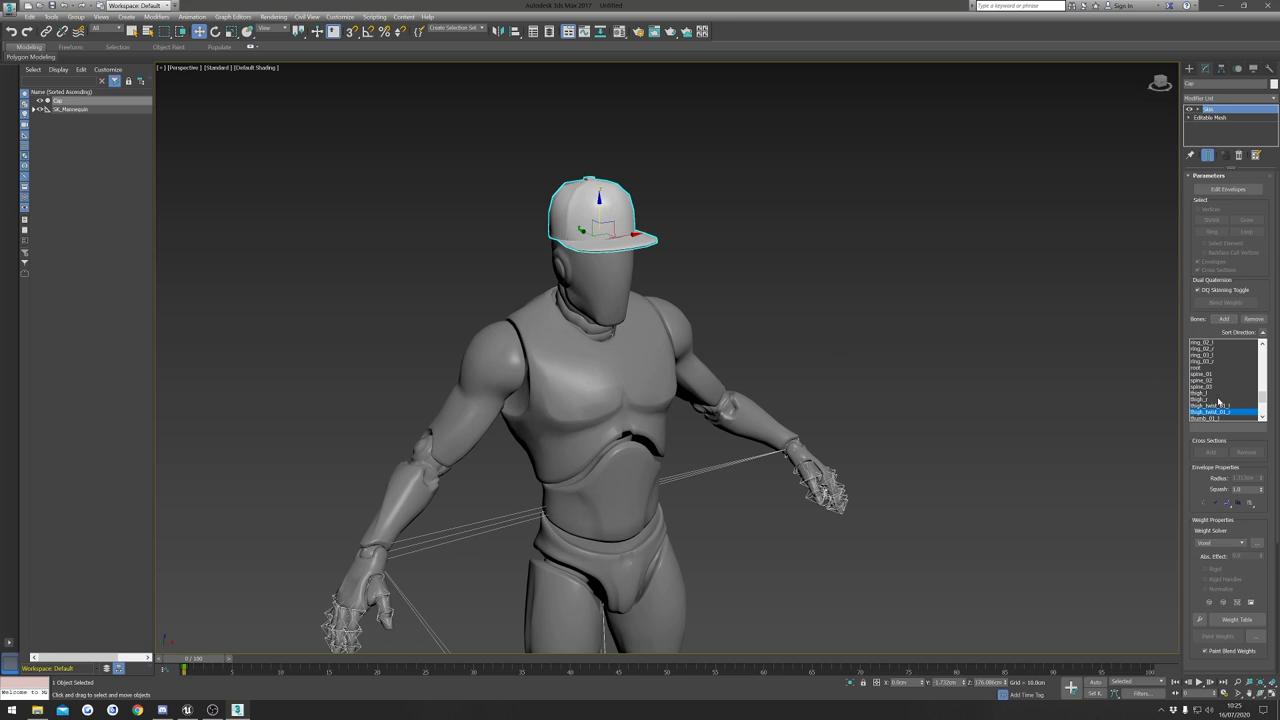
# Turn on envelope editing for the cap's Skin modifier.
pyautogui.keyDown('alt'); pyautogui.moveTo(730, 314); pyautogui.dragTo(587, 199, button='middle'); pyautogui.keyUp('alt')
pyautogui.moveTo(505, 200)
pyautogui.keyDown('alt'); pyautogui.mouseDown(button='middle')
pyautogui.moveTo(654, 246)
pyautogui.moveTo(630, 257)
pyautogui.moveTo(487, 206)
pyautogui.mouseUp(button='middle'); pyautogui.keyUp('alt')
pyautogui.keyDown('alt'); pyautogui.moveTo(698, 326); pyautogui.dragTo(792, 323, button='middle'); pyautogui.keyUp('alt')
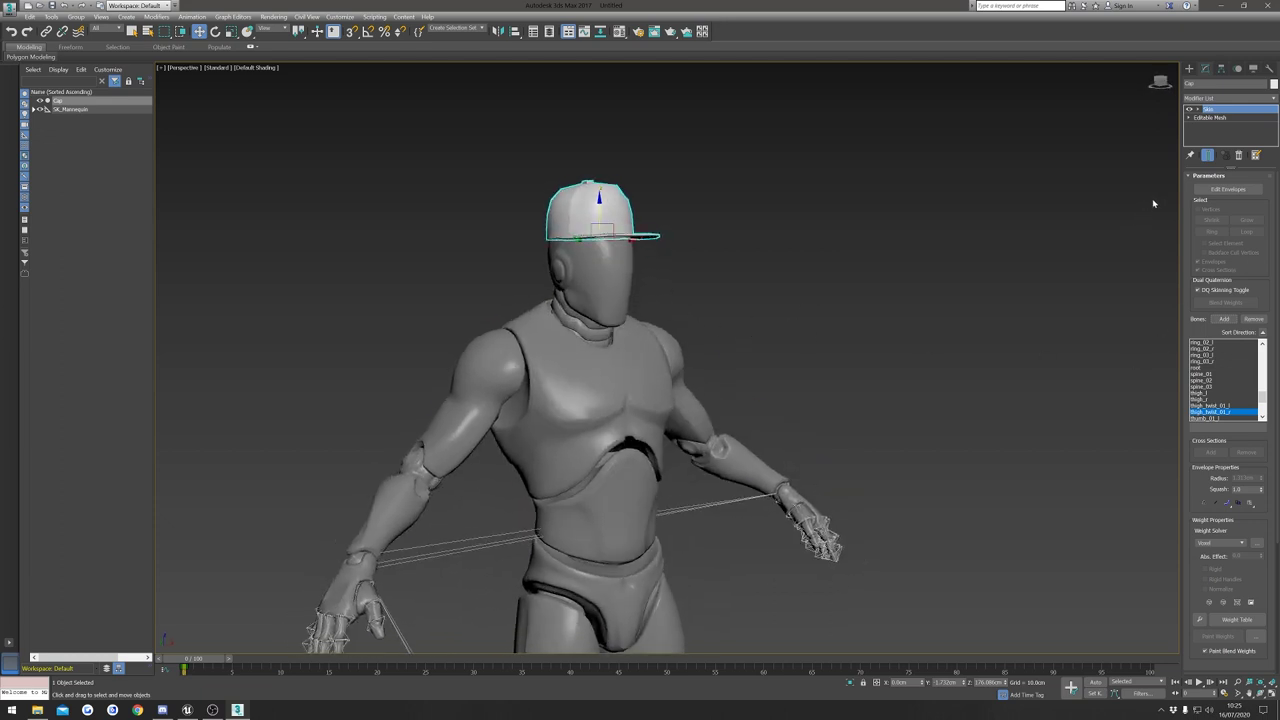
pyautogui.click(1235, 192)
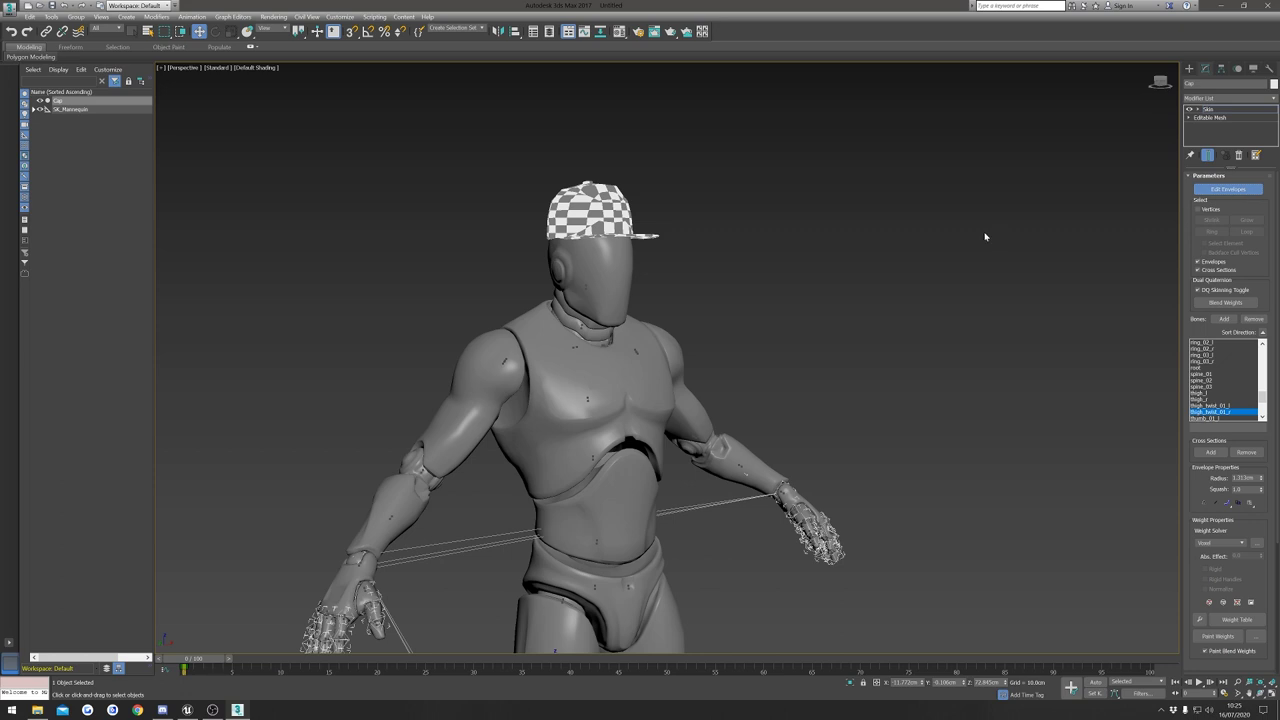
# Examine the bone envelopes along the mannequin's body, from the head and torso down to the feet.
pyautogui.keyDown('alt'); pyautogui.moveTo(737, 260); pyautogui.dragTo(695, 271, button='middle'); pyautogui.keyUp('alt')
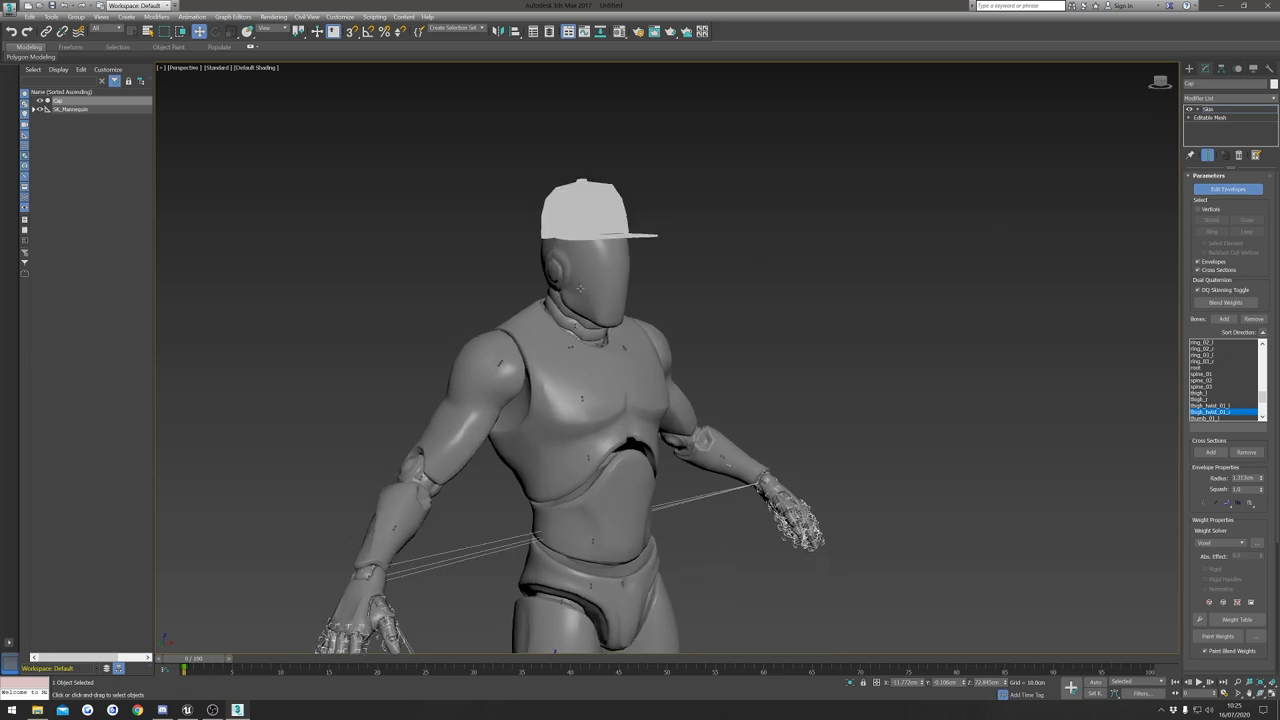
pyautogui.keyDown('alt'); pyautogui.moveTo(722, 340); pyautogui.dragTo(661, 475, button='middle'); pyautogui.keyUp('alt')
pyautogui.moveTo(541, 445); pyautogui.dragTo(591, 306, button='middle')
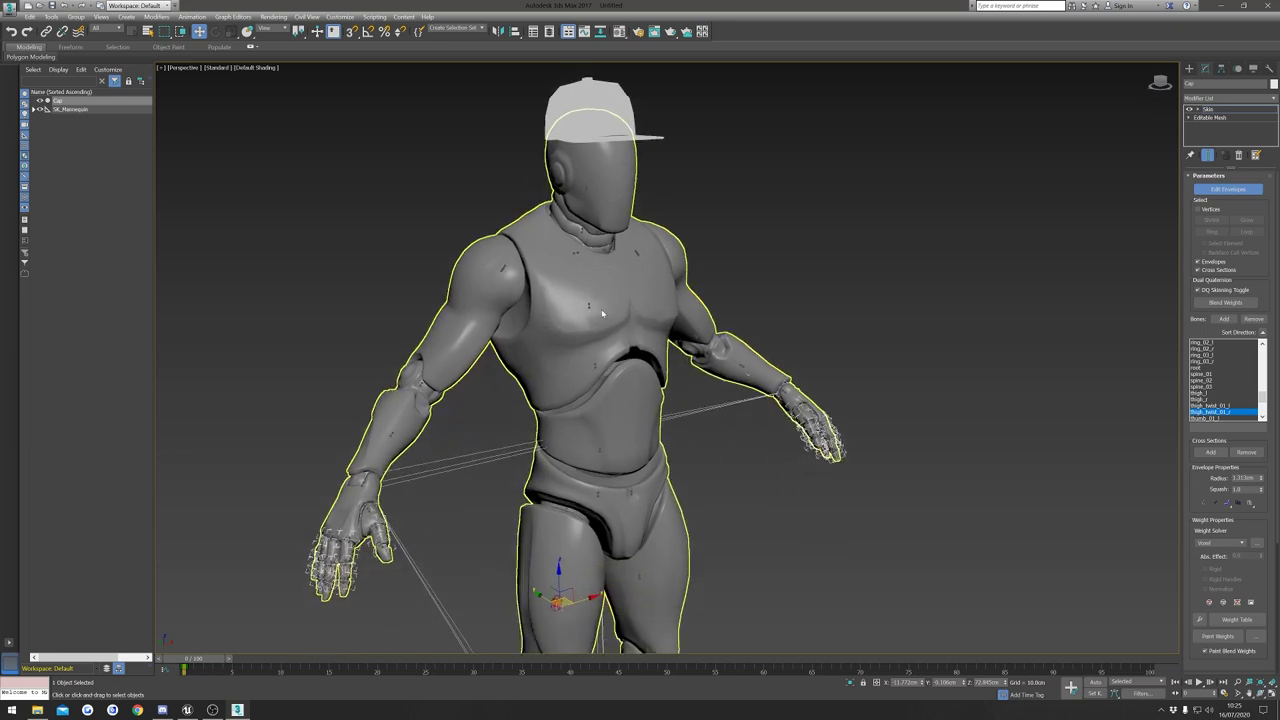
pyautogui.keyDown('alt'); pyautogui.moveTo(683, 410); pyautogui.dragTo(655, 420, button='middle'); pyautogui.keyUp('alt')
pyautogui.moveTo(668, 420); pyautogui.dragTo(659, 343, button='middle')
pyautogui.scroll(-4, 701, 313)
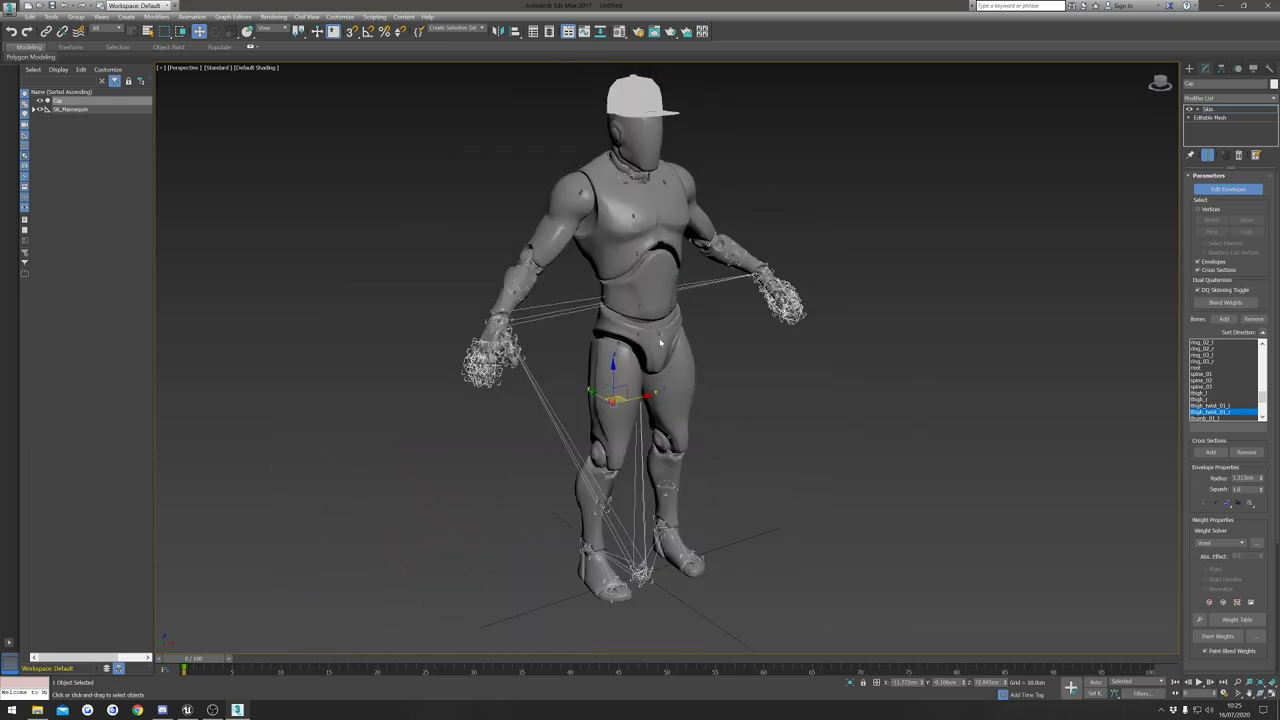
pyautogui.scroll(6, 595, 572)
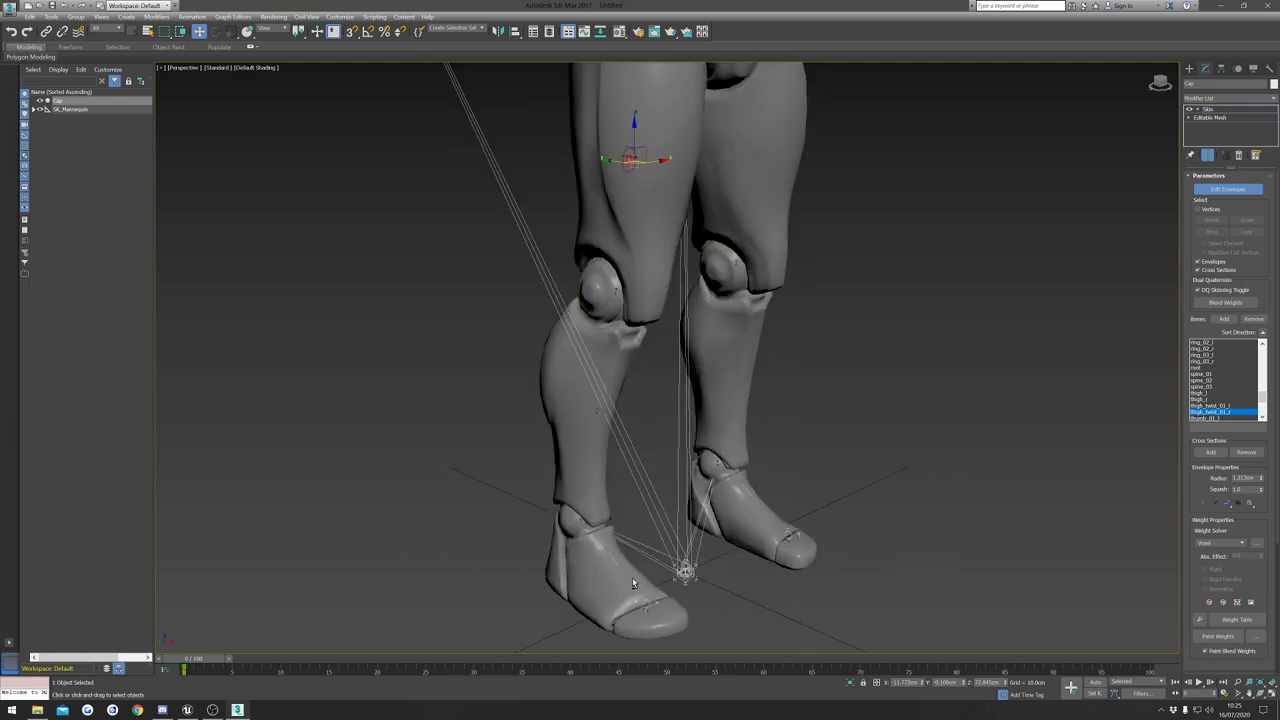
pyautogui.scroll(-4, 588, 515)
# Select the head bone's envelope to show its influence on the cap.
pyautogui.moveTo(657, 298); pyautogui.dragTo(594, 535, button='middle')
pyautogui.scroll(3, 579, 254)
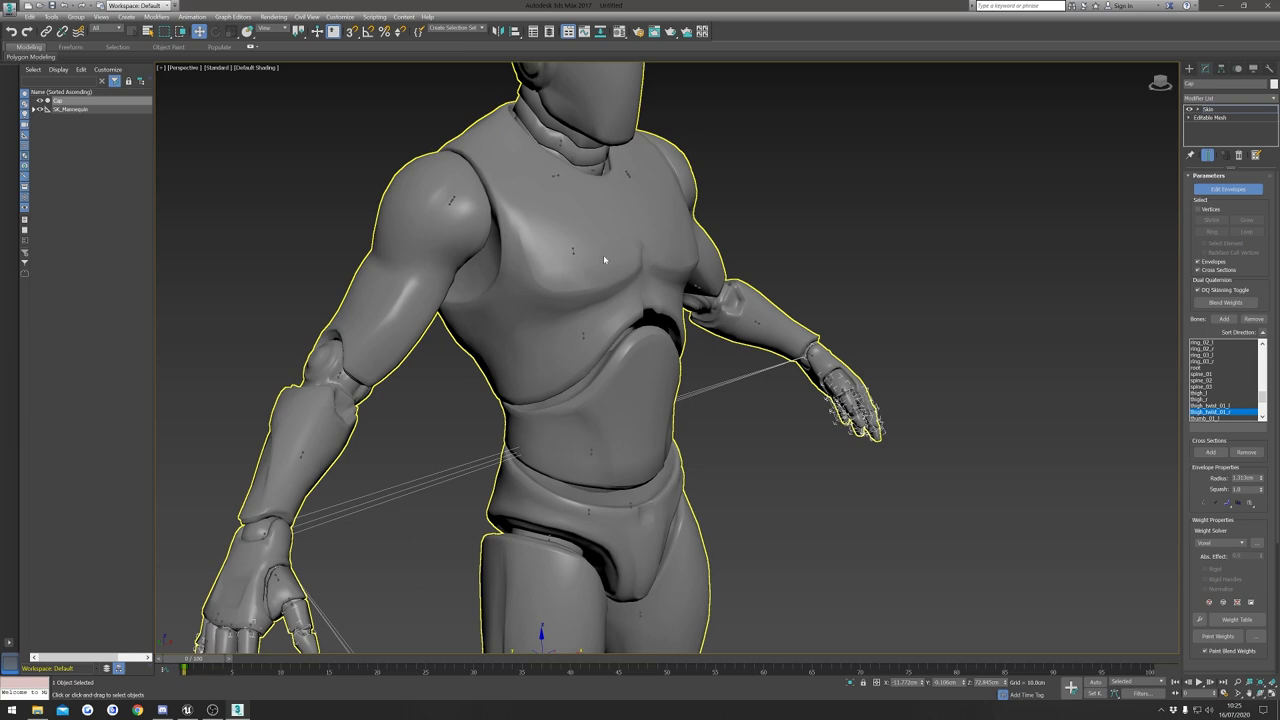
pyautogui.moveTo(603, 258); pyautogui.dragTo(591, 369, button='middle')
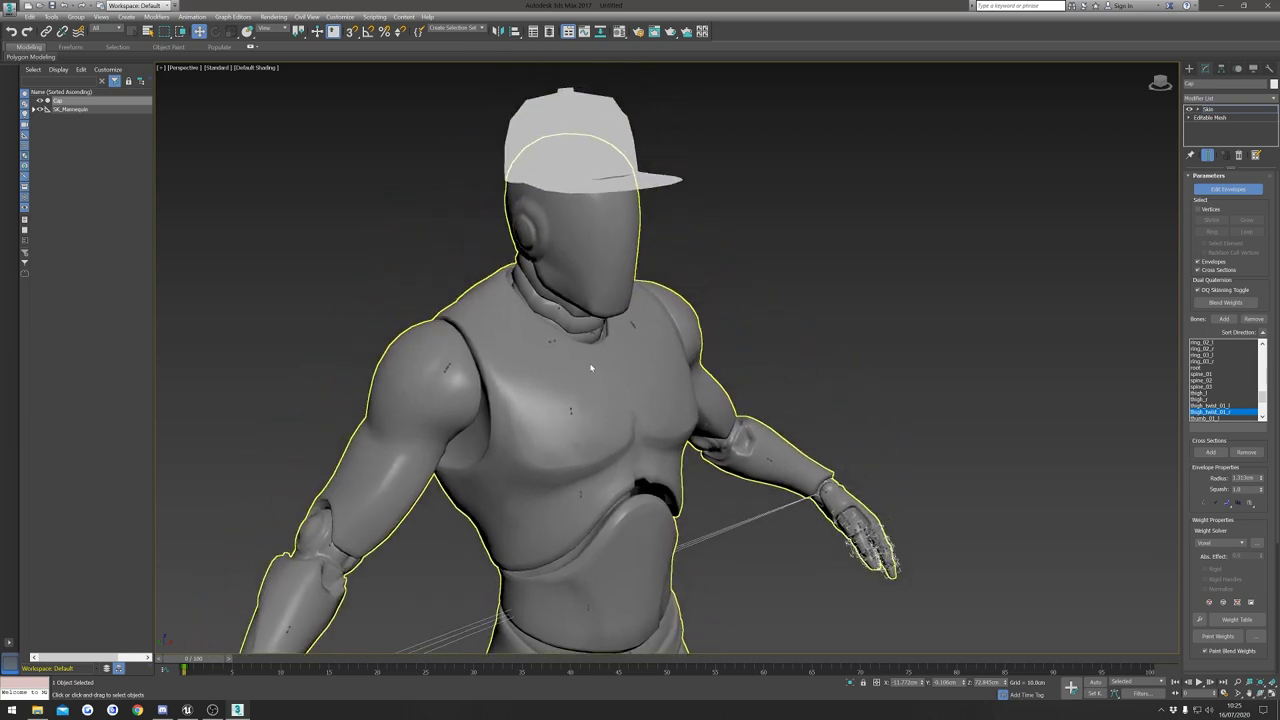
pyautogui.click(564, 248)
pyautogui.keyDown('alt'); pyautogui.moveTo(656, 271); pyautogui.dragTo(668, 322, button='middle'); pyautogui.keyUp('alt')
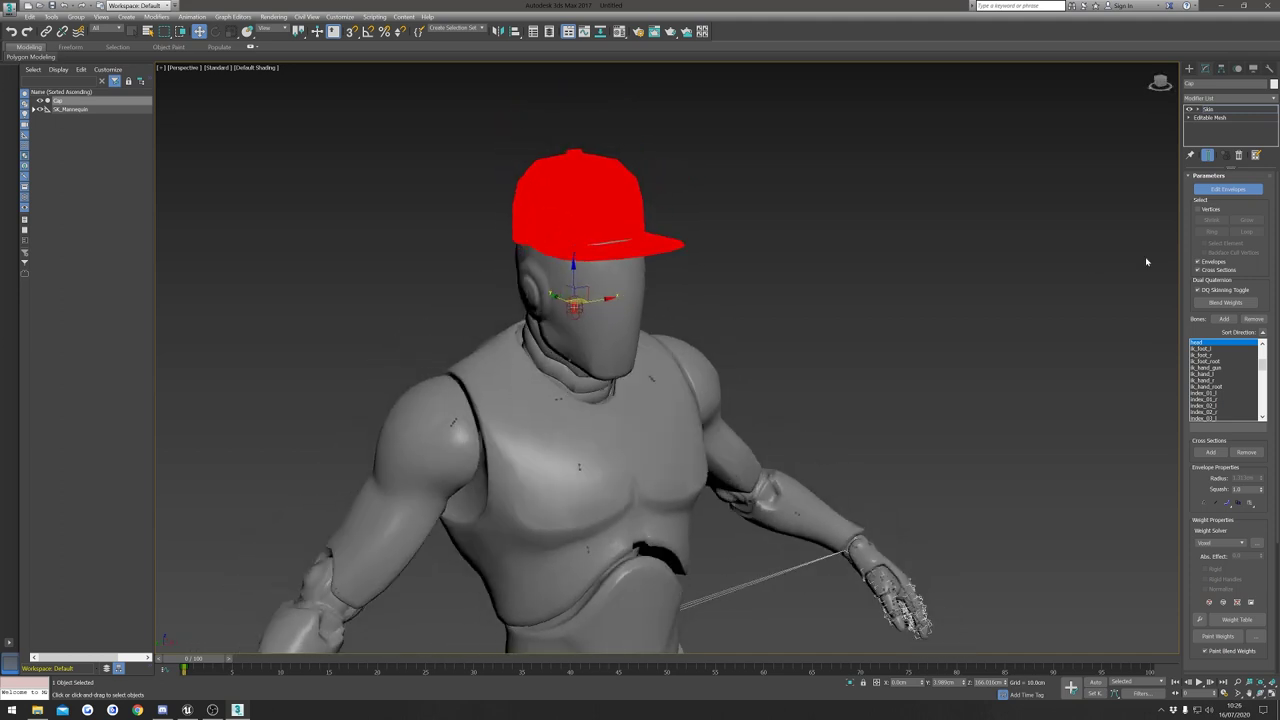
# Enable vertex selection in the Skin modifier and select all vertices of the cap.
pyautogui.click(1210, 210)
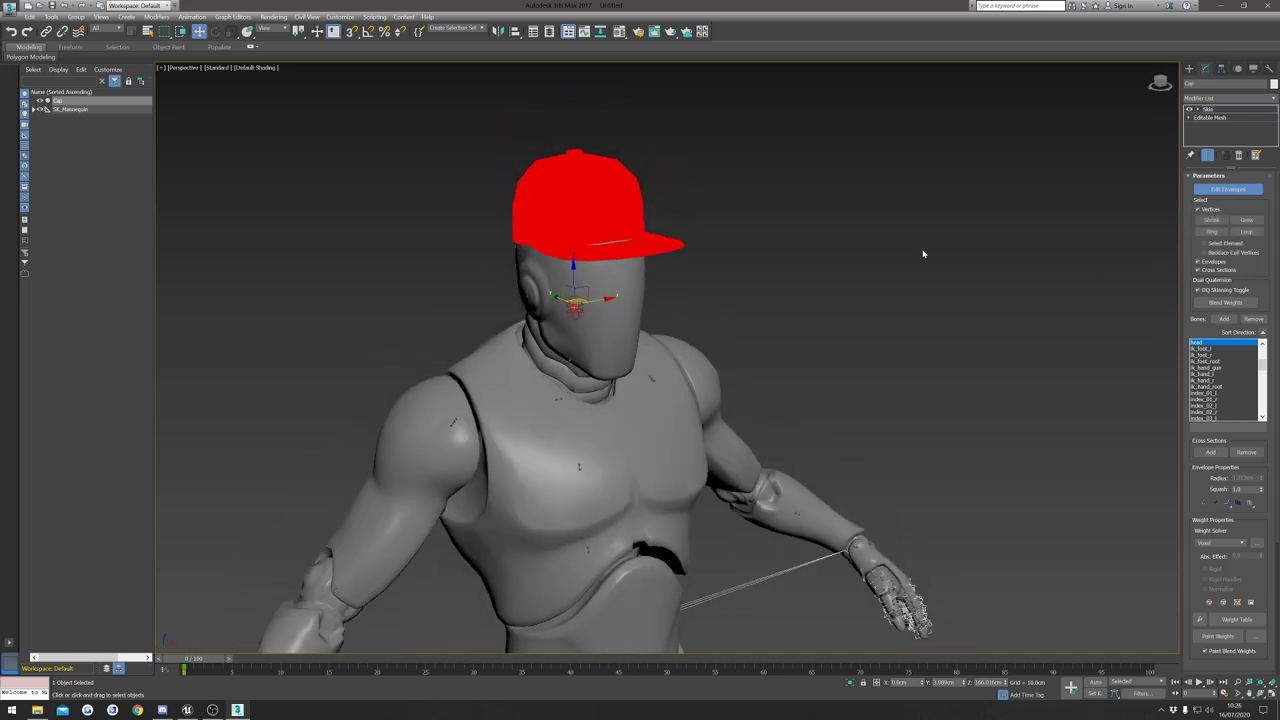
pyautogui.moveTo(924, 254); pyautogui.dragTo(921, 288, button='middle')
pyautogui.moveTo(782, 256); pyautogui.dragTo(786, 270, button='middle')
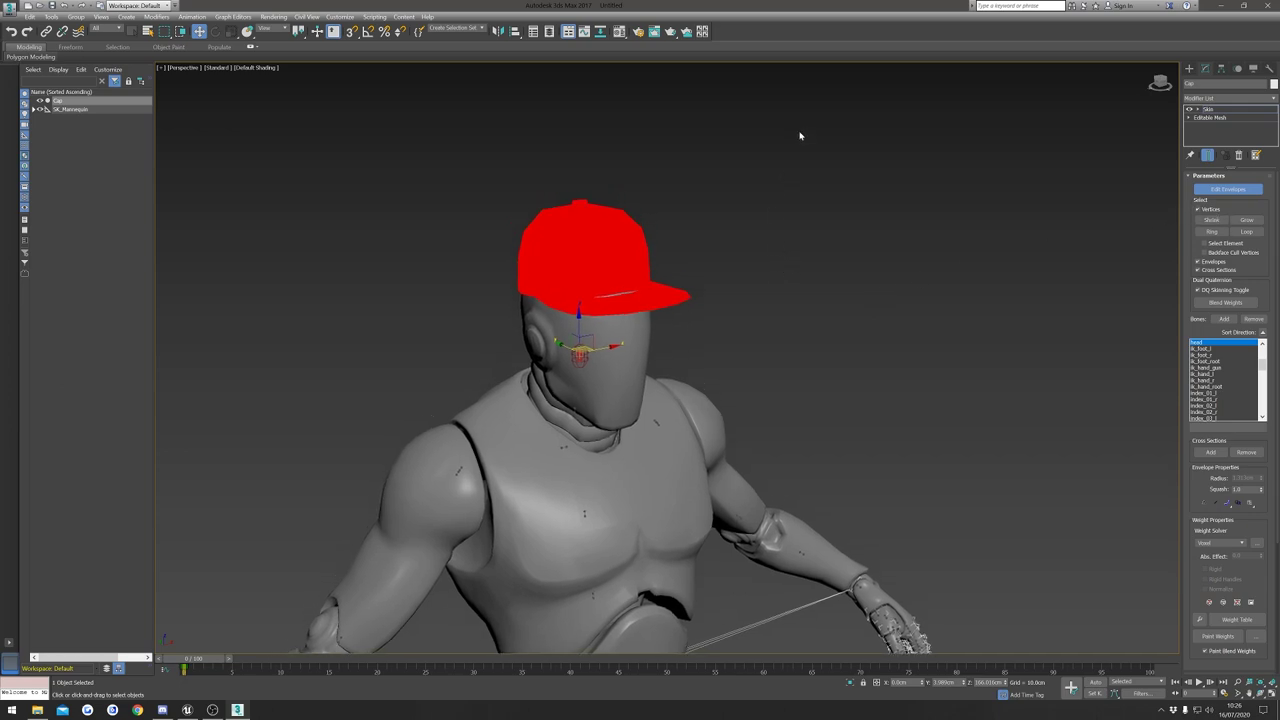
pyautogui.moveTo(396, 361); pyautogui.dragTo(357, 363)
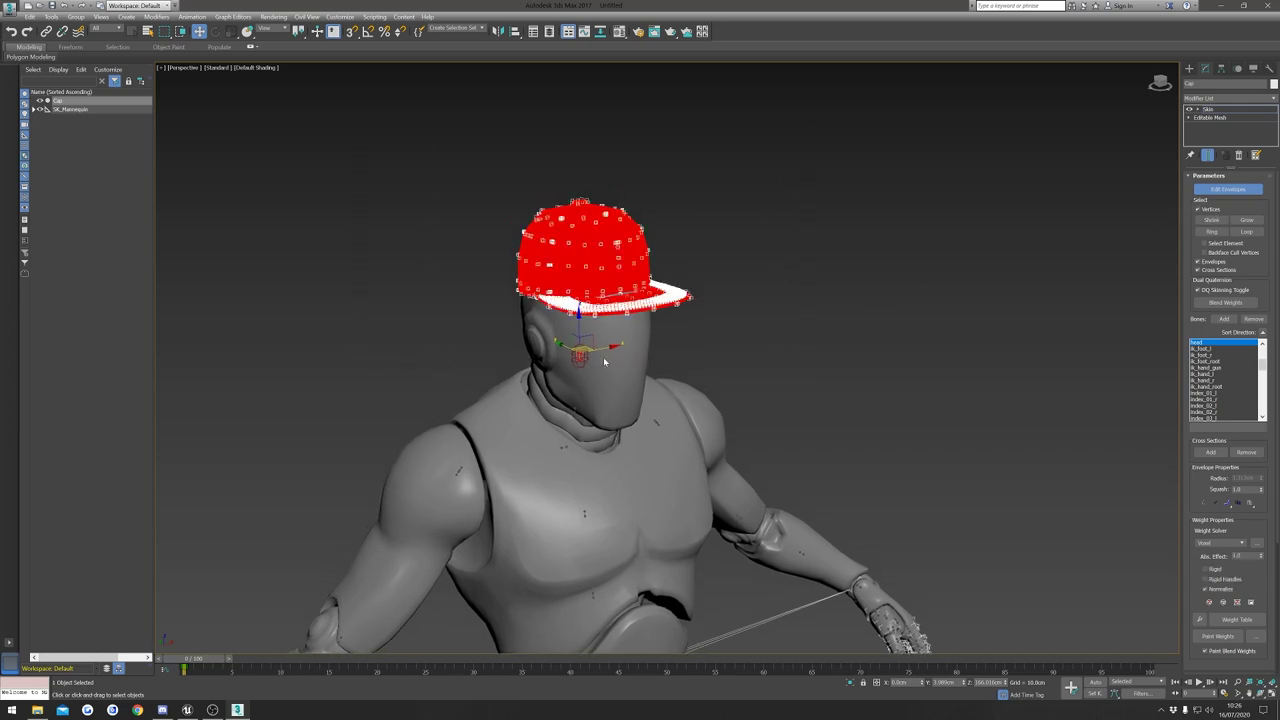
# Inspect the head bone's influence on the selected cap vertices from several angles.
pyautogui.keyDown('alt'); pyautogui.moveTo(606, 363); pyautogui.dragTo(659, 336, button='middle'); pyautogui.keyUp('alt')
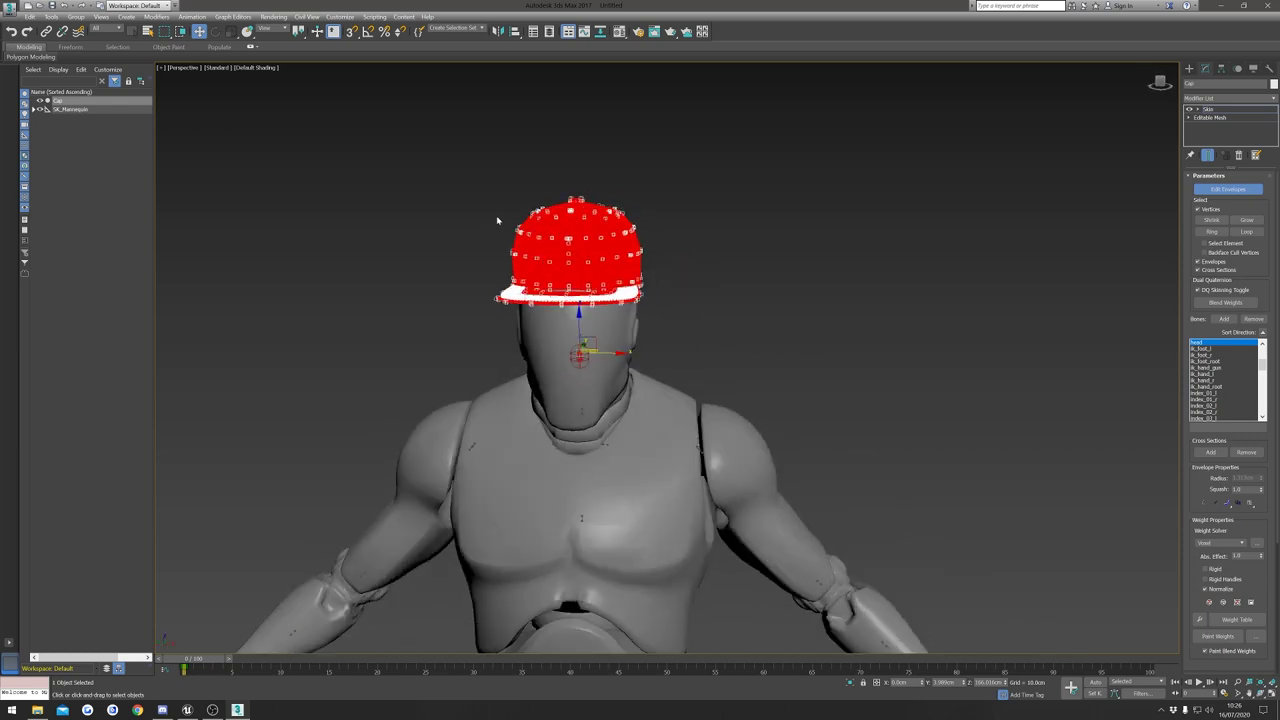
pyautogui.moveTo(678, 309)
pyautogui.keyDown('alt'); pyautogui.mouseDown(button='middle')
pyautogui.moveTo(575, 310)
pyautogui.moveTo(702, 309)
pyautogui.mouseUp(button='middle'); pyautogui.keyUp('alt')
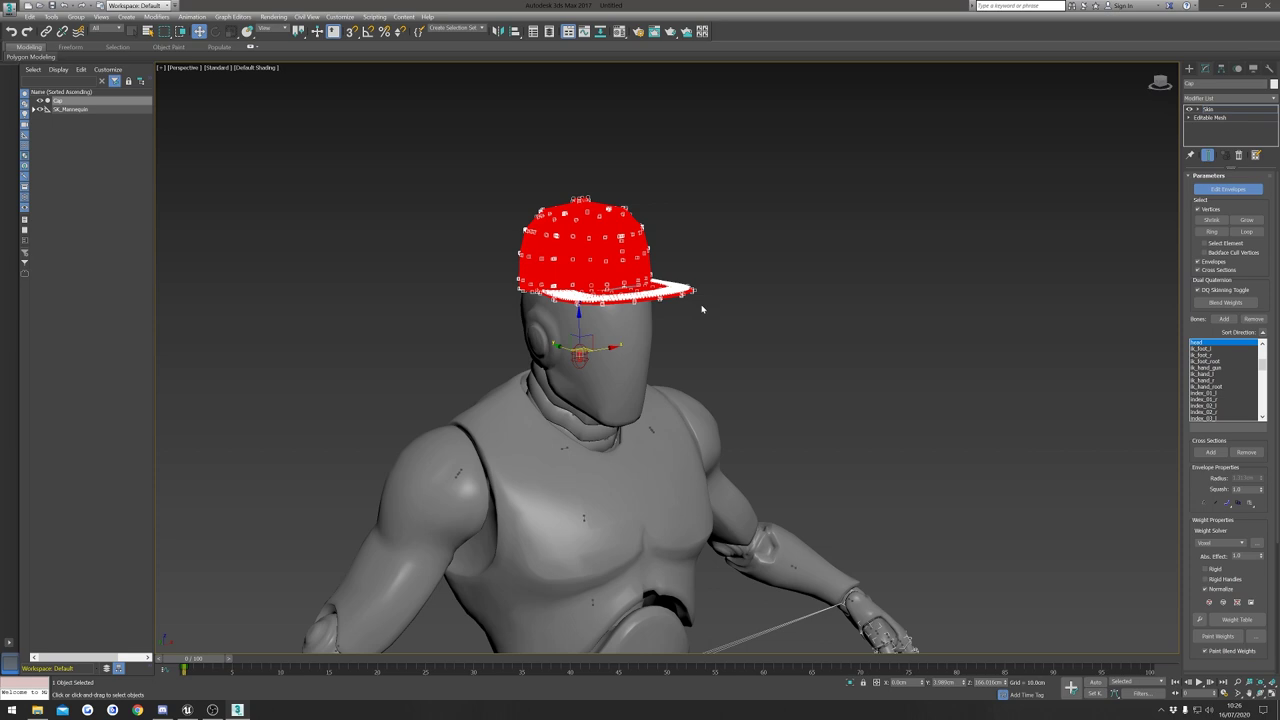
pyautogui.keyDown('alt'); pyautogui.moveTo(715, 341); pyautogui.dragTo(528, 290, button='middle'); pyautogui.keyUp('alt')
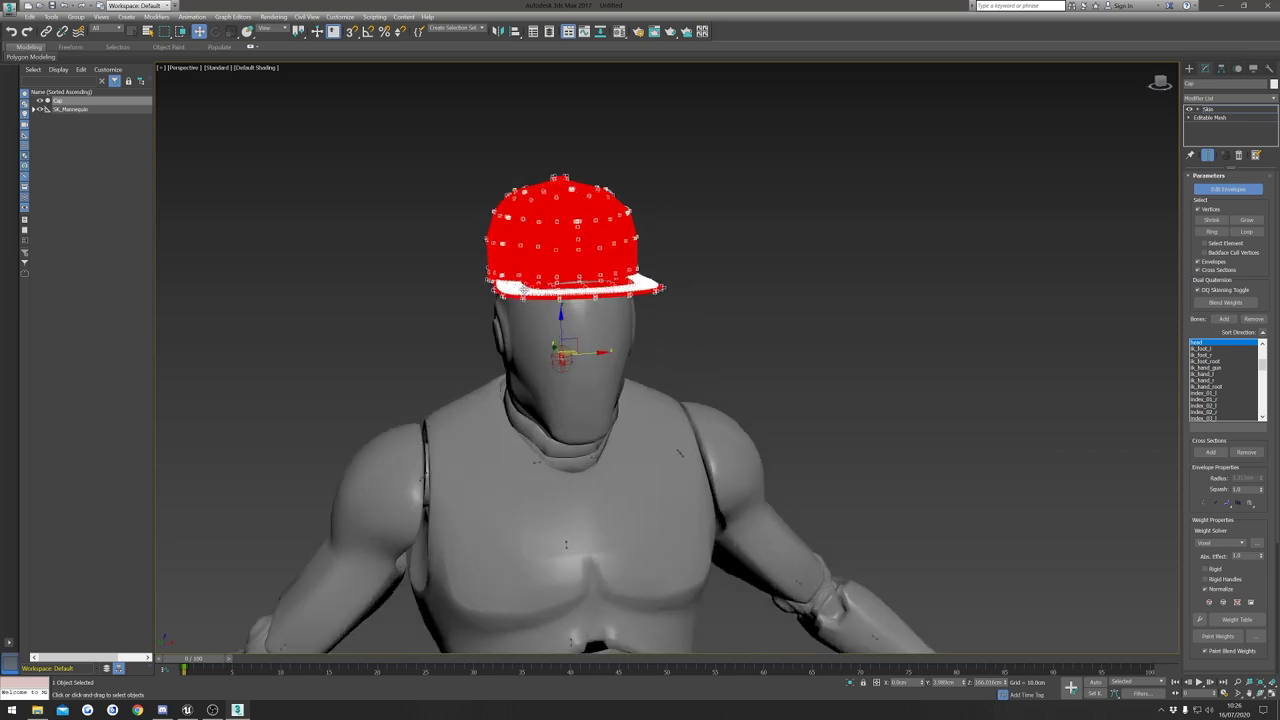
pyautogui.keyDown('alt'); pyautogui.moveTo(761, 286); pyautogui.dragTo(699, 287, button='middle'); pyautogui.keyUp('alt')
pyautogui.keyDown('alt'); pyautogui.moveTo(596, 313); pyautogui.dragTo(730, 343, button='middle'); pyautogui.keyUp('alt')
pyautogui.scroll(3, 755, 347)
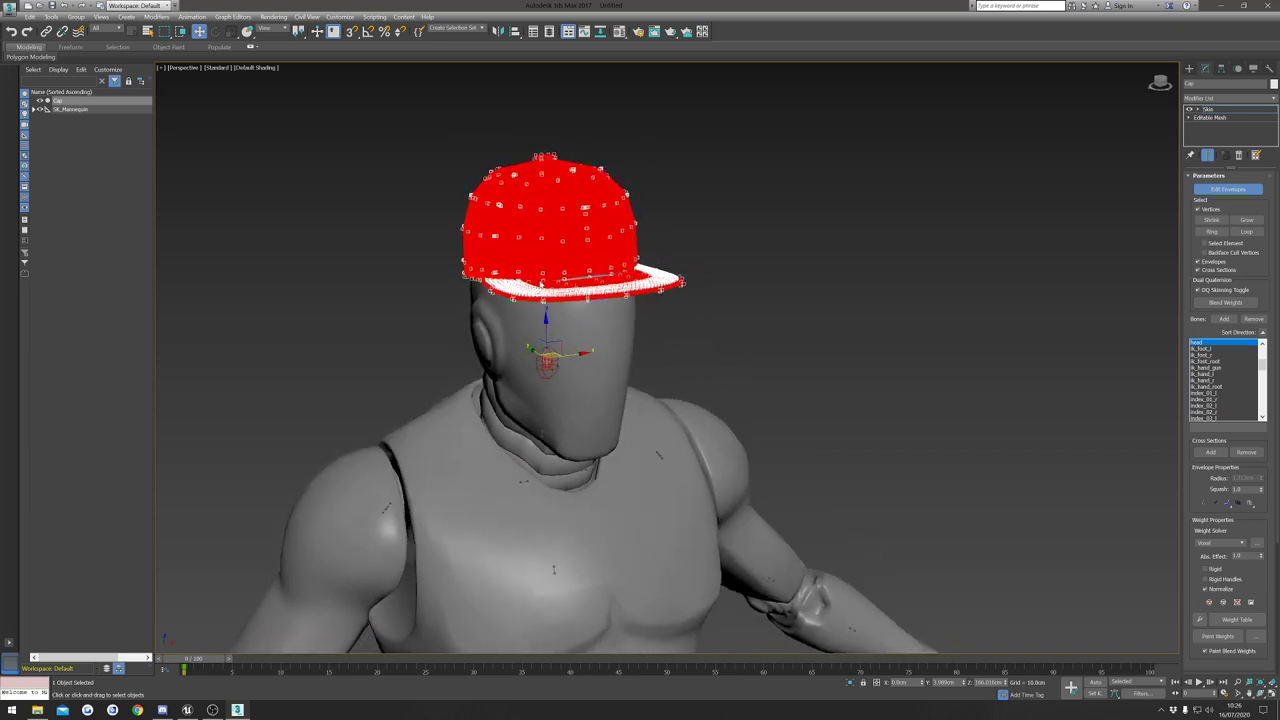
pyautogui.moveTo(610, 352); pyautogui.dragTo(716, 289, button='middle')
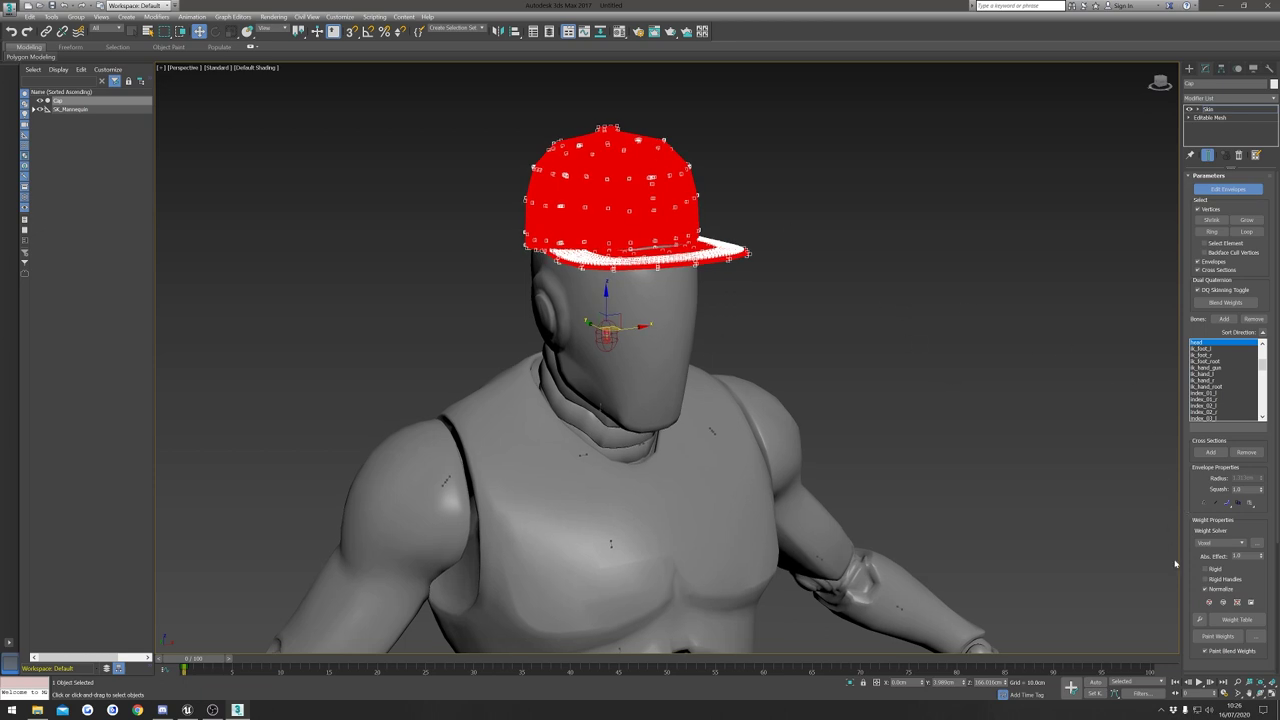
# Open the Weight Tool beside the cap and check the head bone's weight on the selected vertices.
pyautogui.click(1199, 620)
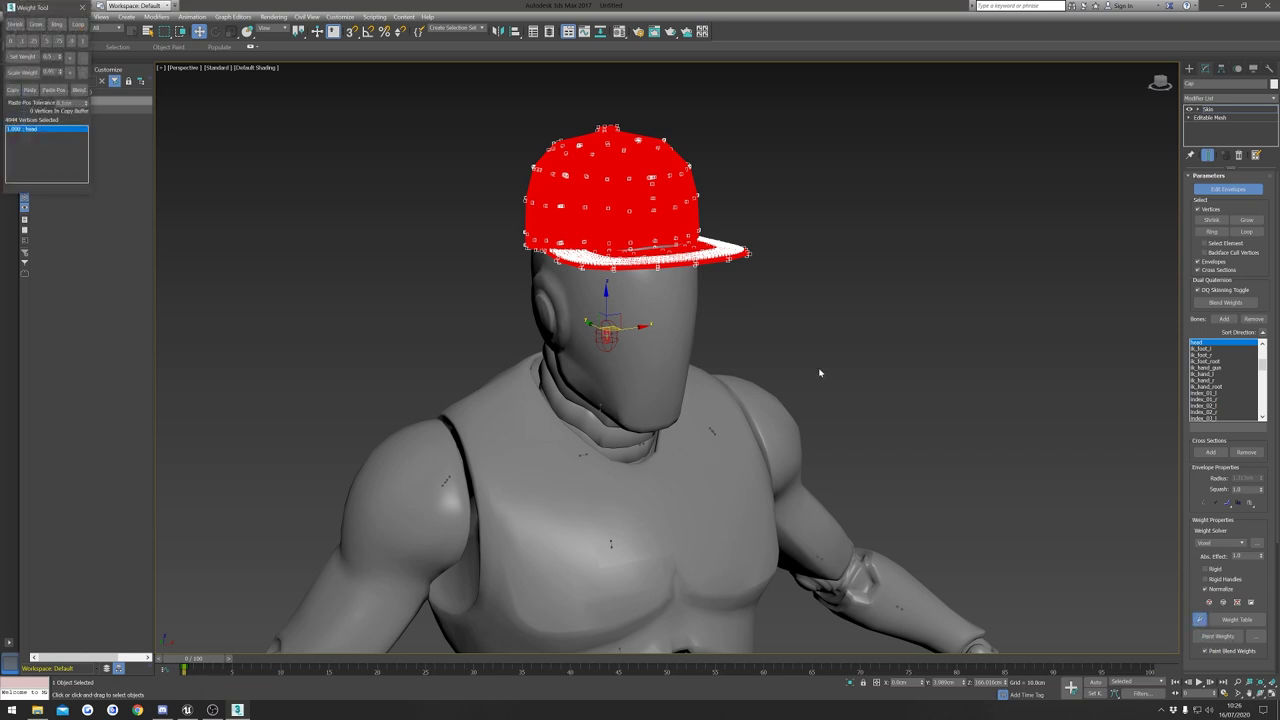
pyautogui.moveTo(27, 7); pyautogui.dragTo(420, 149)
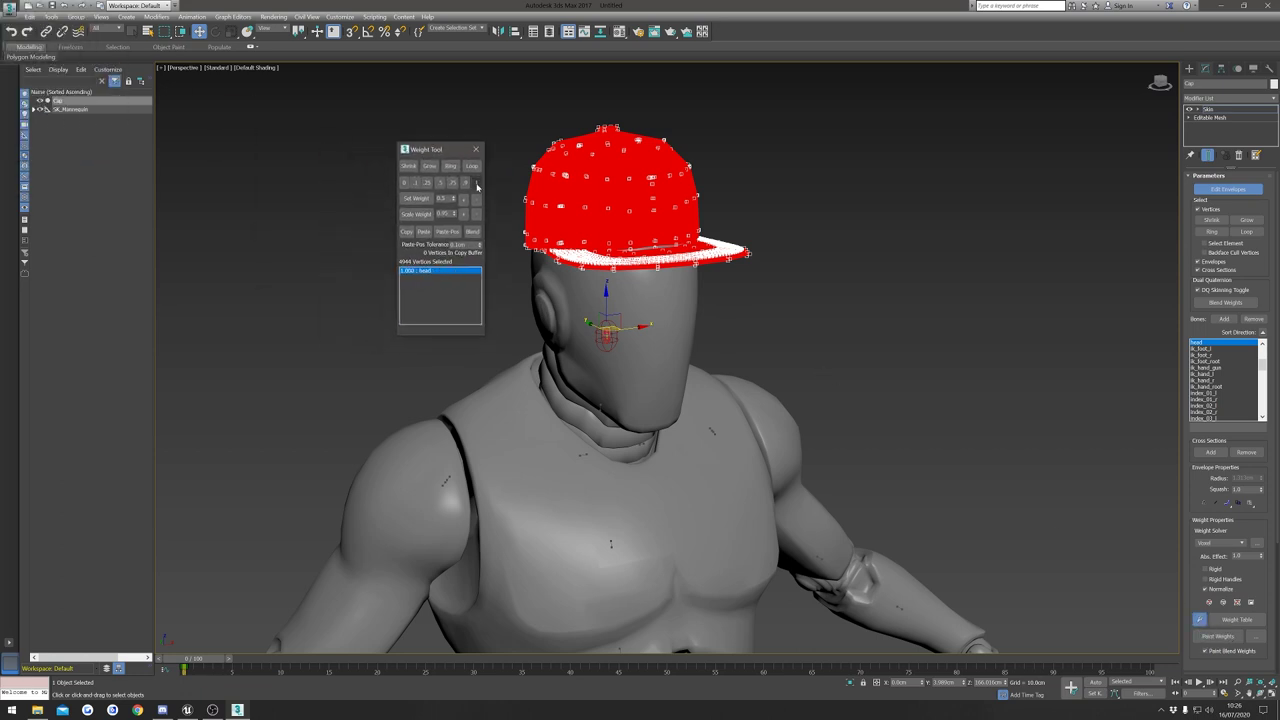
pyautogui.moveTo(440, 152); pyautogui.dragTo(373, 146)
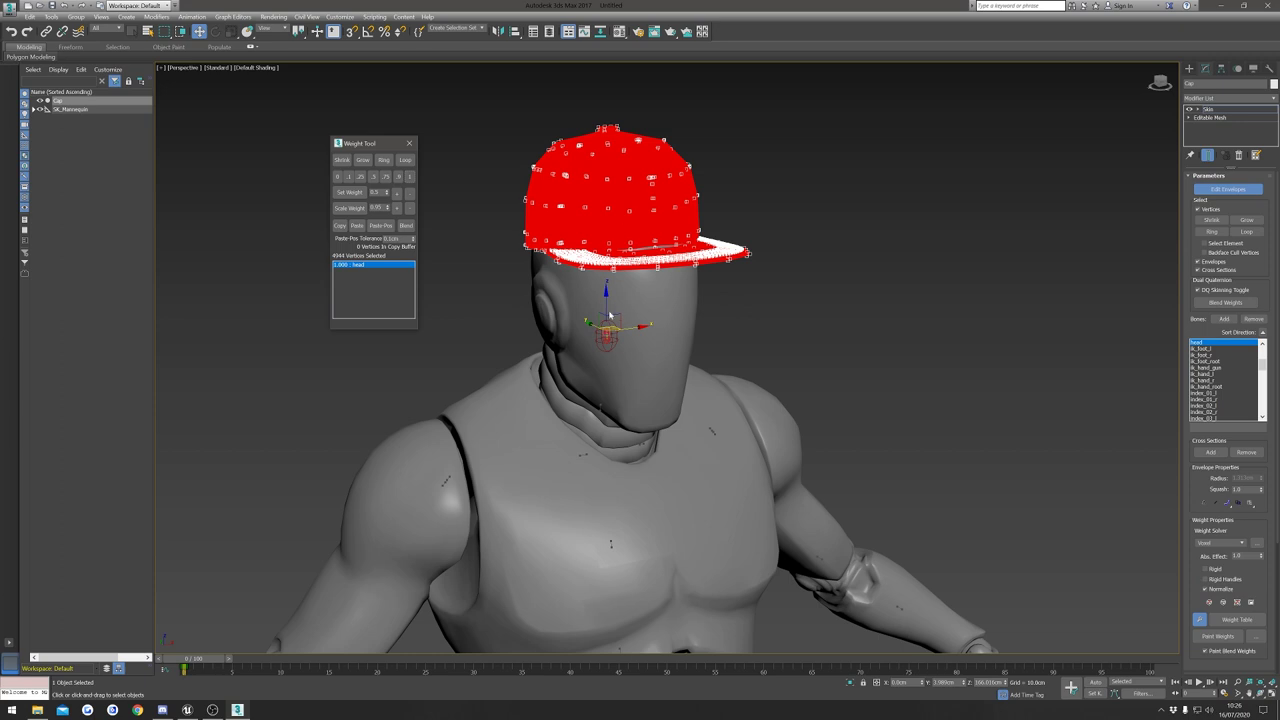
pyautogui.keyDown('alt'); pyautogui.moveTo(671, 310); pyautogui.dragTo(768, 364, button='middle'); pyautogui.keyUp('alt')
pyautogui.scroll(-3, 726, 351)
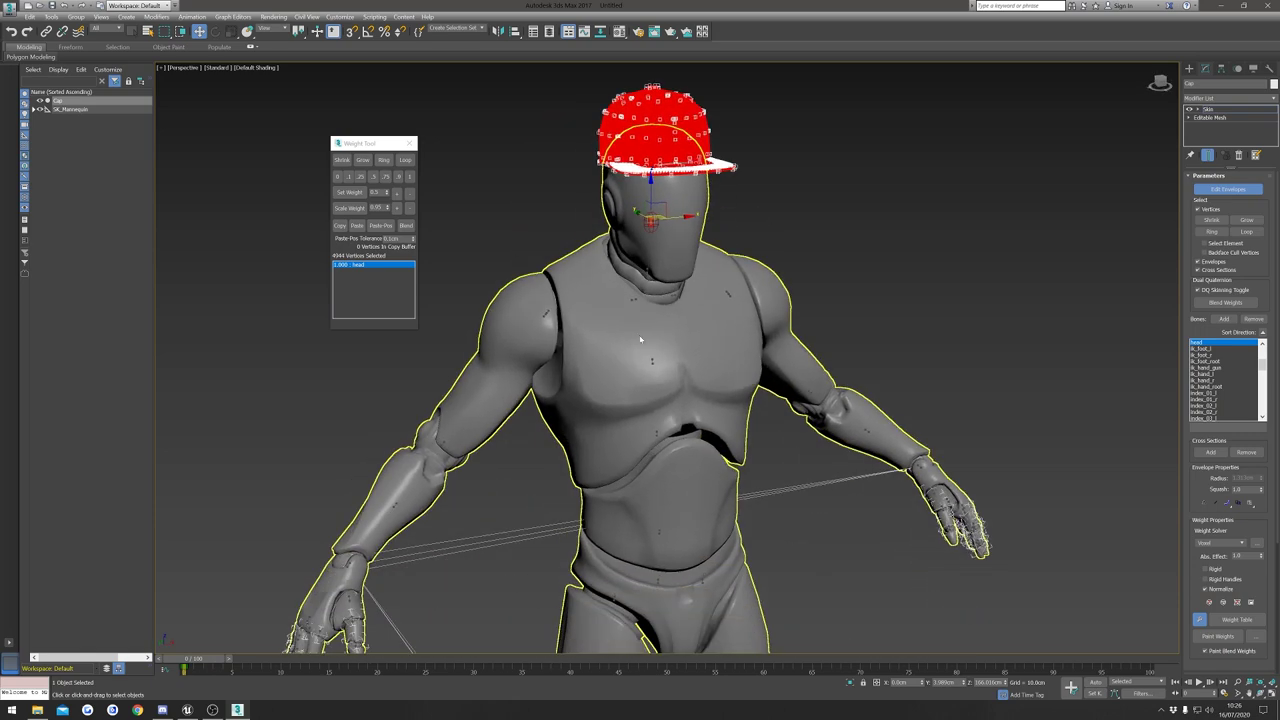
pyautogui.scroll(-2, 663, 297)
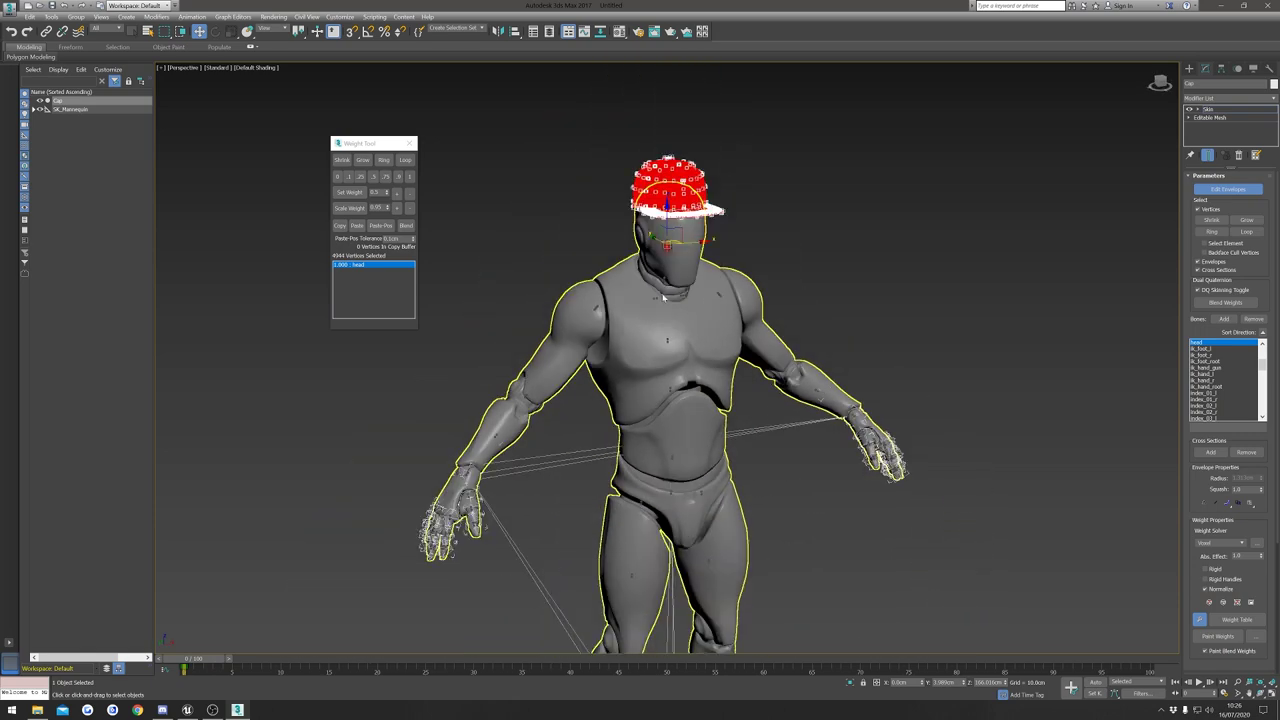
pyautogui.scroll(3, 675, 485)
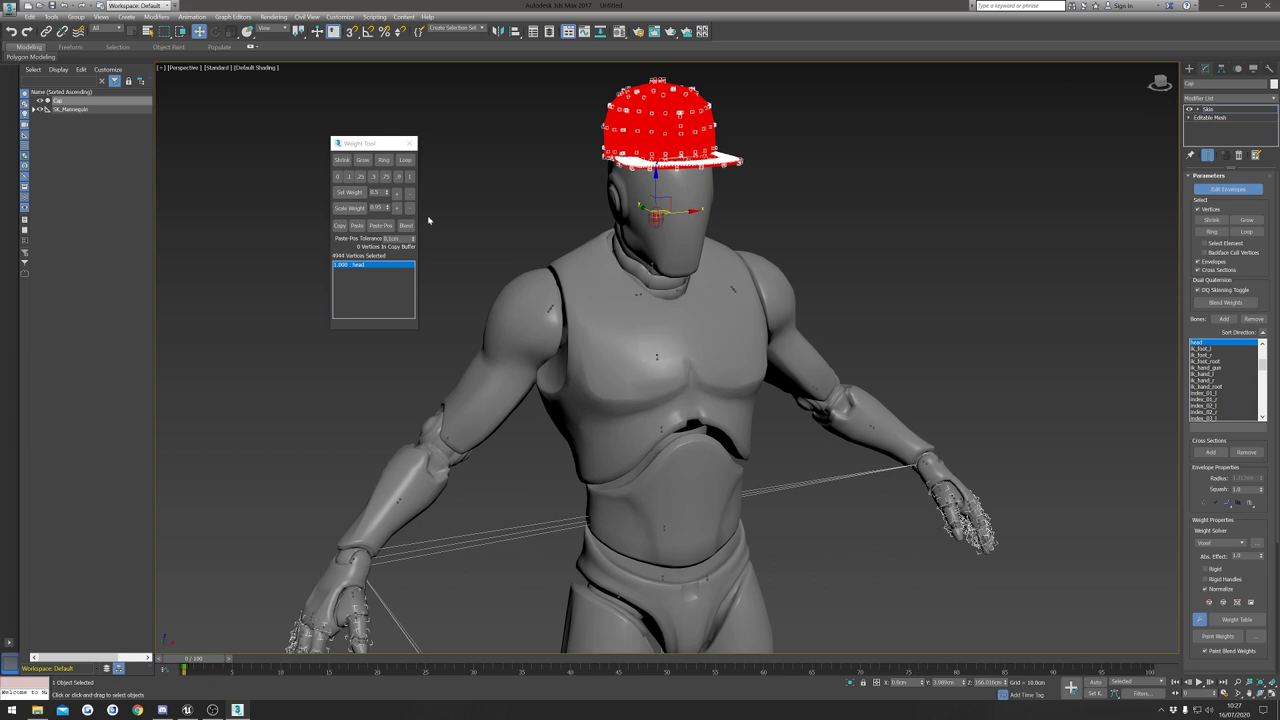
# Close the Weight Tool and leave envelope editing on the cap.
pyautogui.moveTo(362, 144); pyautogui.dragTo(377, 142)
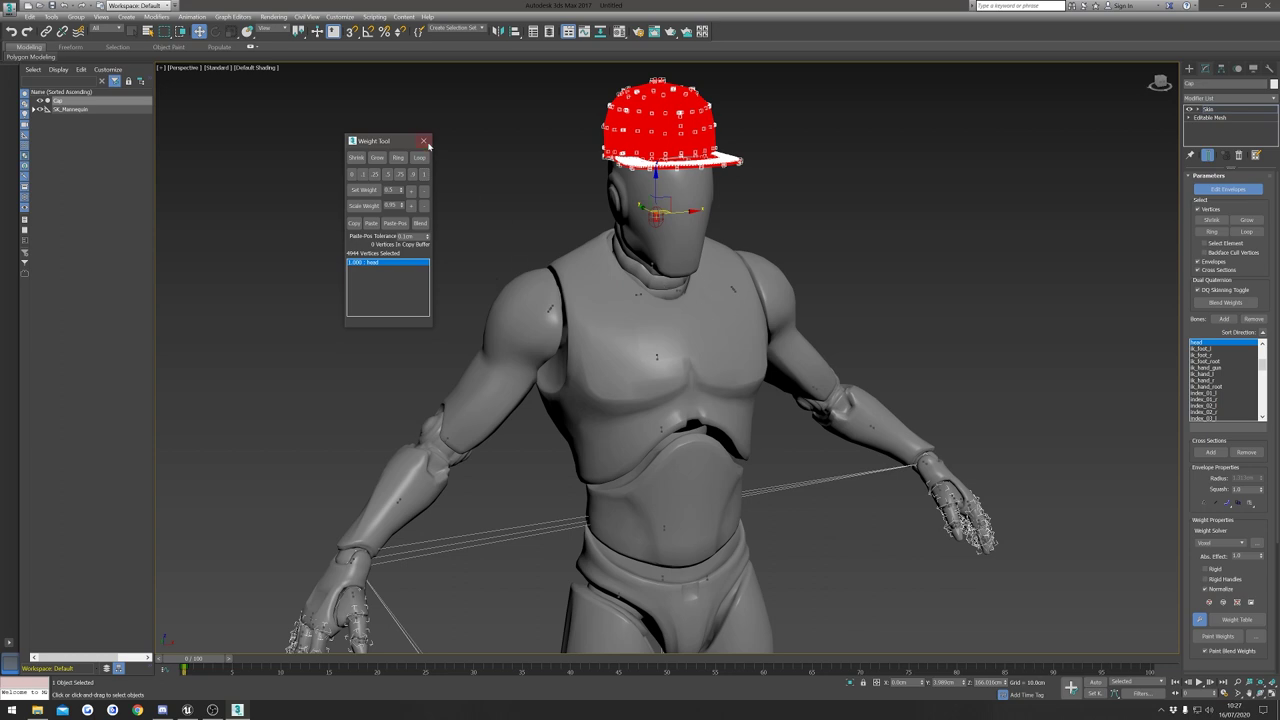
pyautogui.keyDown('alt'); pyautogui.moveTo(612, 262); pyautogui.dragTo(668, 310, button='middle'); pyautogui.keyUp('alt')
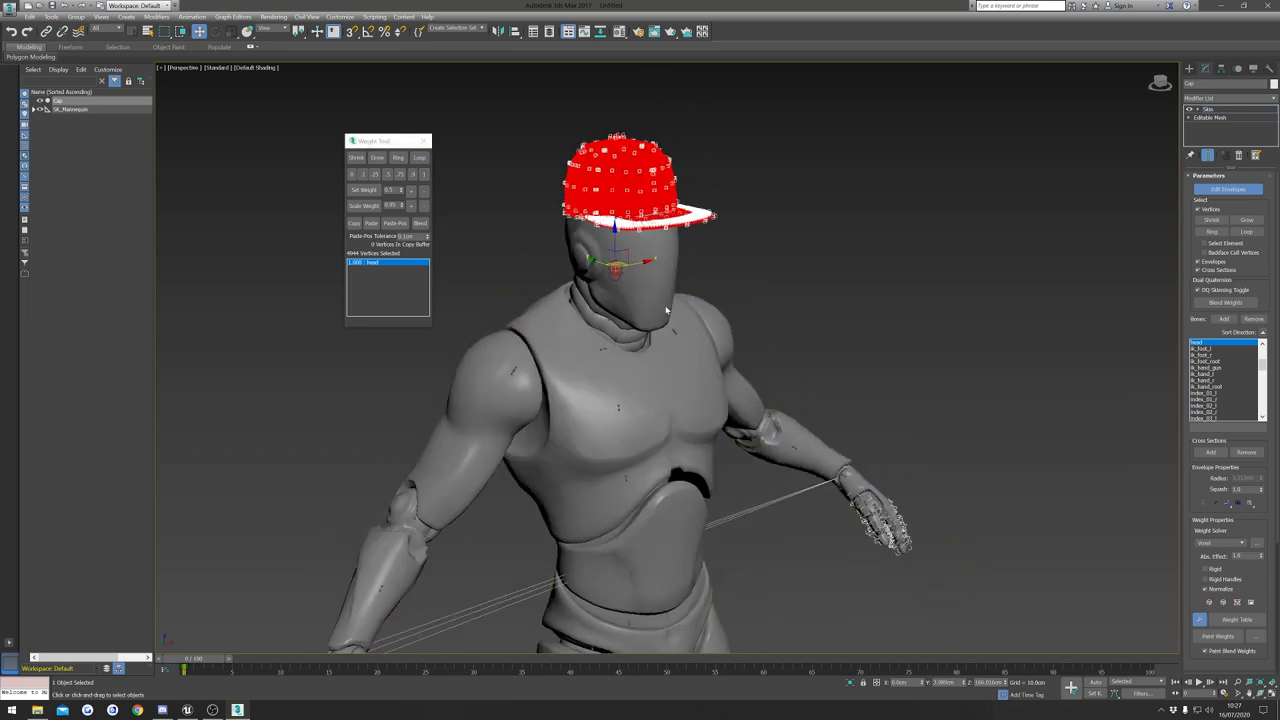
pyautogui.moveTo(518, 250); pyautogui.dragTo(503, 277, button='middle')
pyautogui.click(425, 145)
pyautogui.moveTo(825, 292); pyautogui.dragTo(814, 300, button='middle')
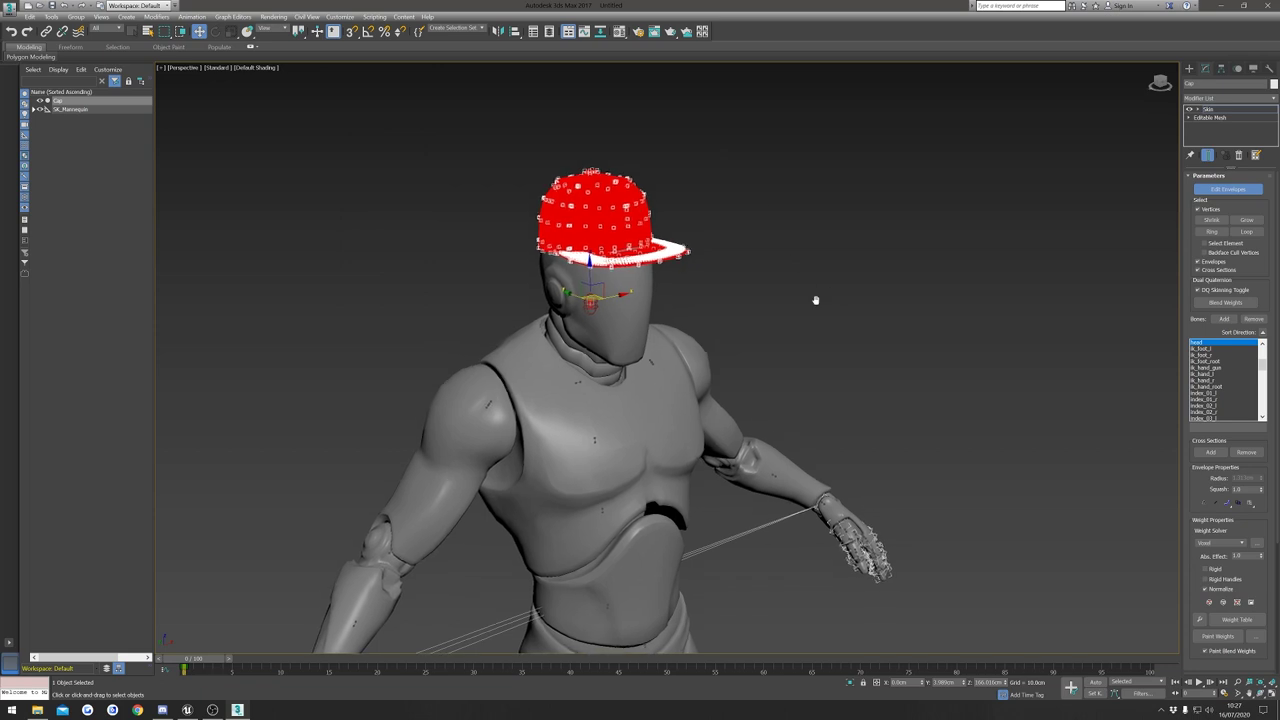
pyautogui.click(1189, 69)
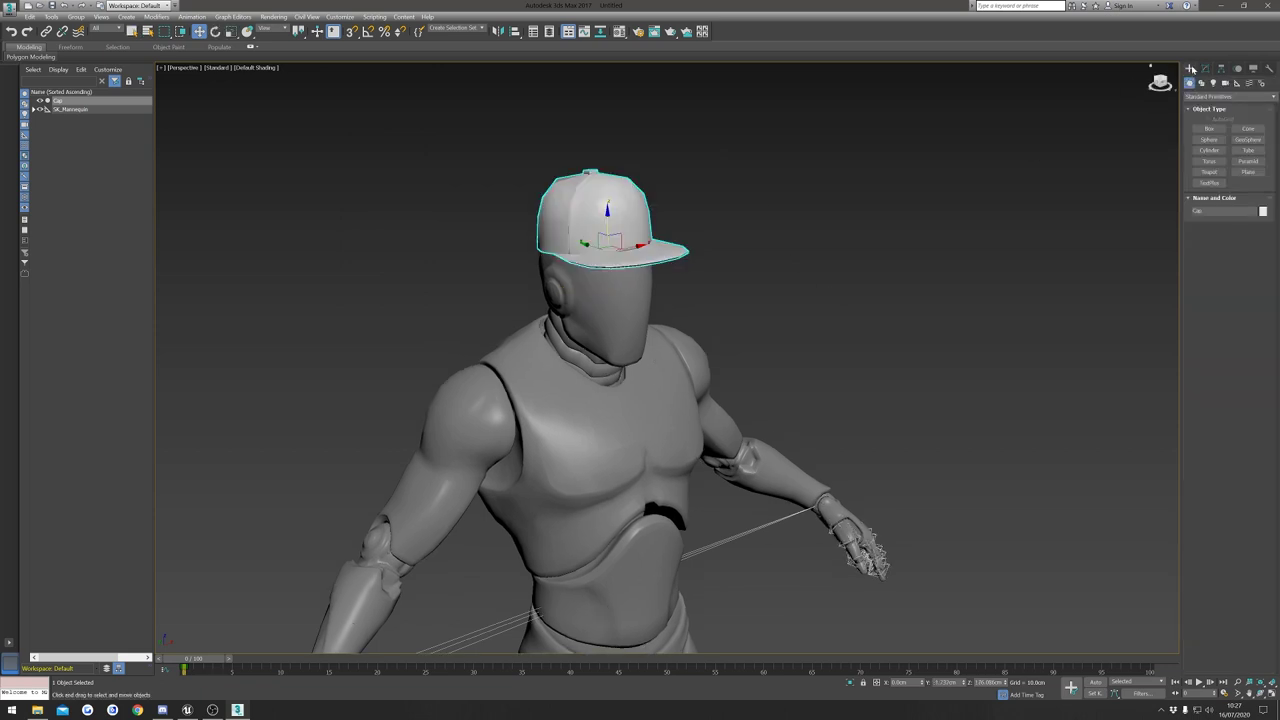
pyautogui.keyDown('alt'); pyautogui.moveTo(695, 275); pyautogui.dragTo(416, 306, button='middle'); pyautogui.keyUp('alt')
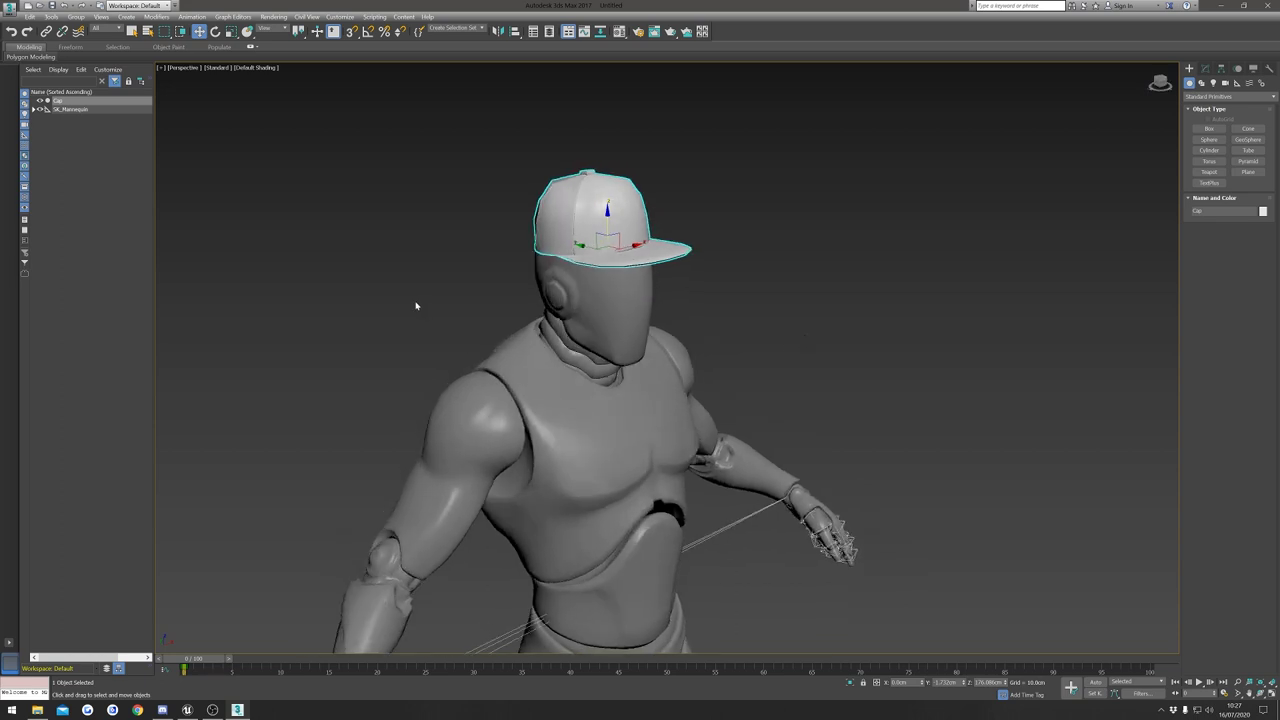
# Delete the SK_Mannequin parent helper and the SK_Mannequin mesh, leaving only the cap and the root bone hierarchy.
pyautogui.click(80, 110)
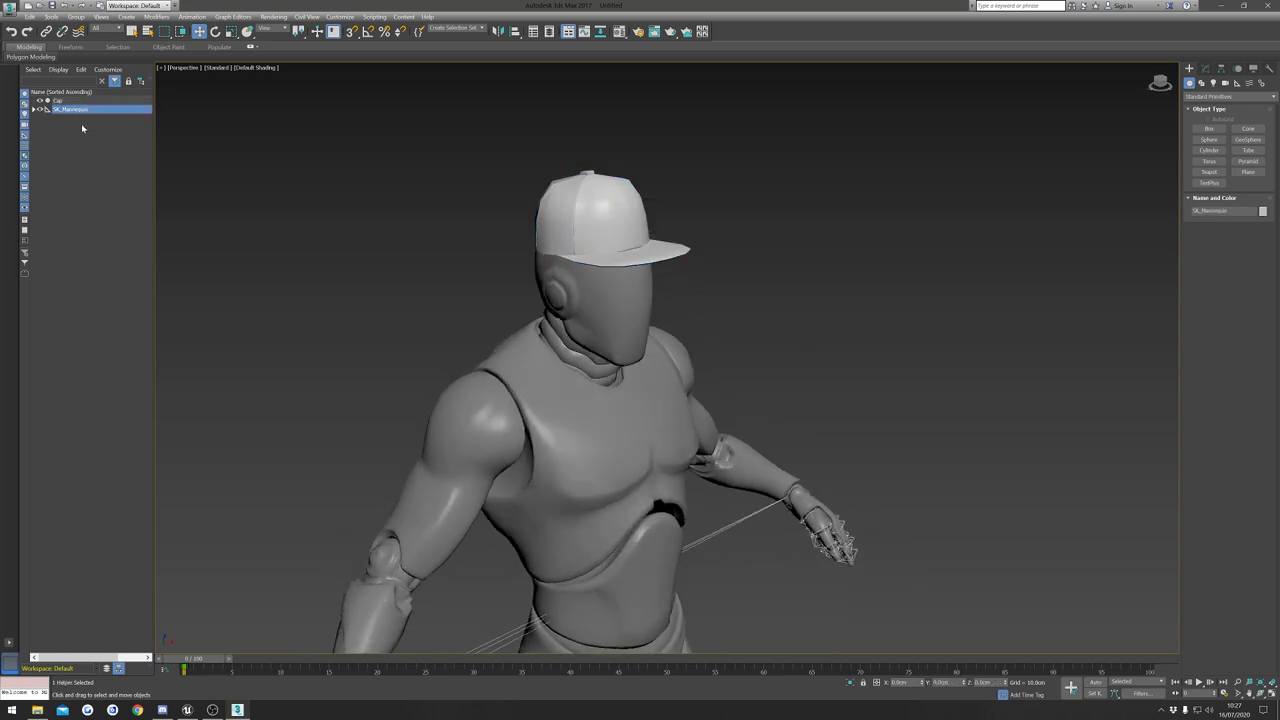
pyautogui.click(82, 128)
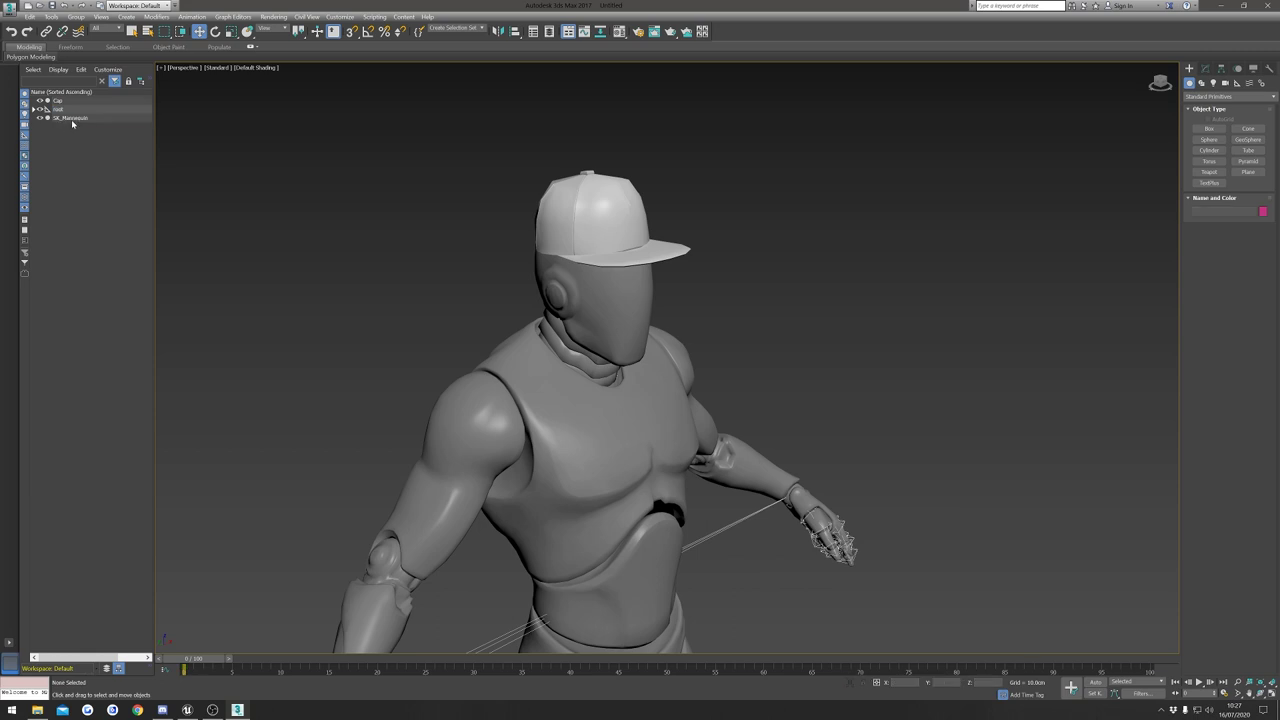
pyautogui.click(78, 118)
pyautogui.press('Delete')
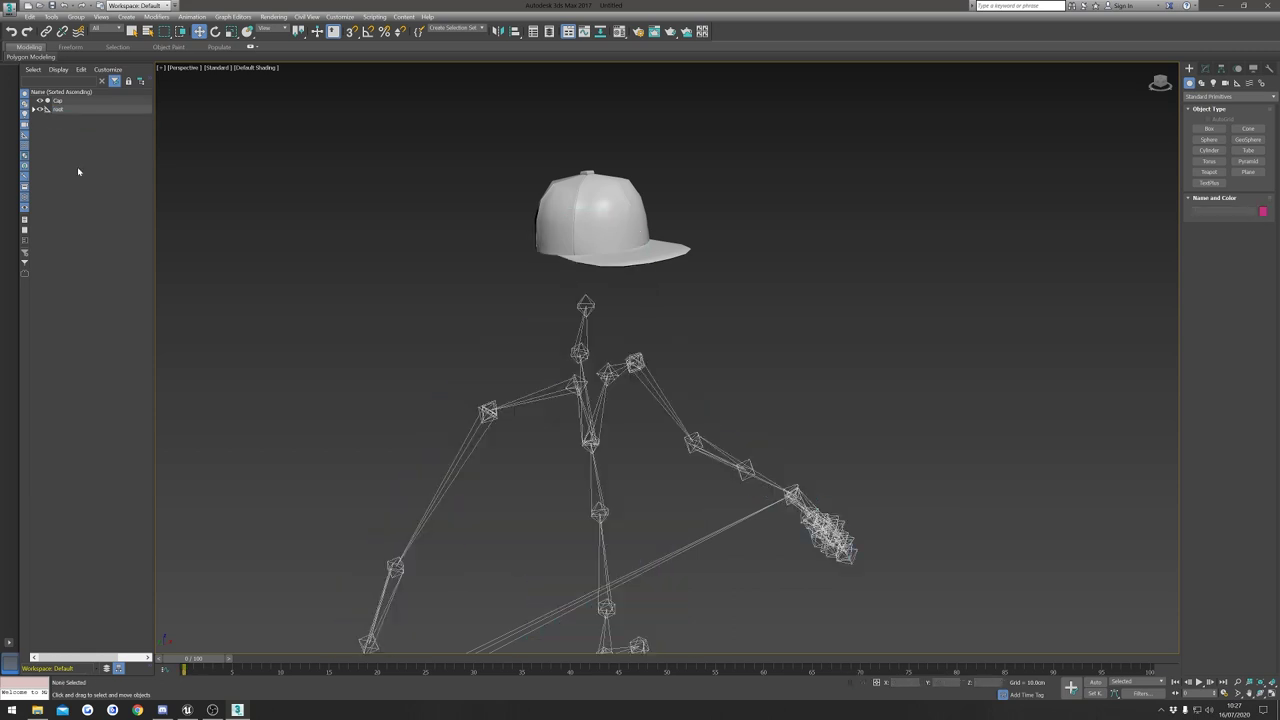
# Select the cap together with all skeleton bones and save them for export as the FBX file Cap_01 in the export folder.
pyautogui.scroll(-5, 545, 354)
pyautogui.moveTo(545, 354); pyautogui.dragTo(605, 243, button='middle')
pyautogui.keyDown('alt'); pyautogui.moveTo(623, 326); pyautogui.dragTo(648, 337, button='middle'); pyautogui.keyUp('alt')
pyautogui.moveTo(778, 279); pyautogui.dragTo(774, 321, button='middle')
pyautogui.hotkey('ctrl', 'a')
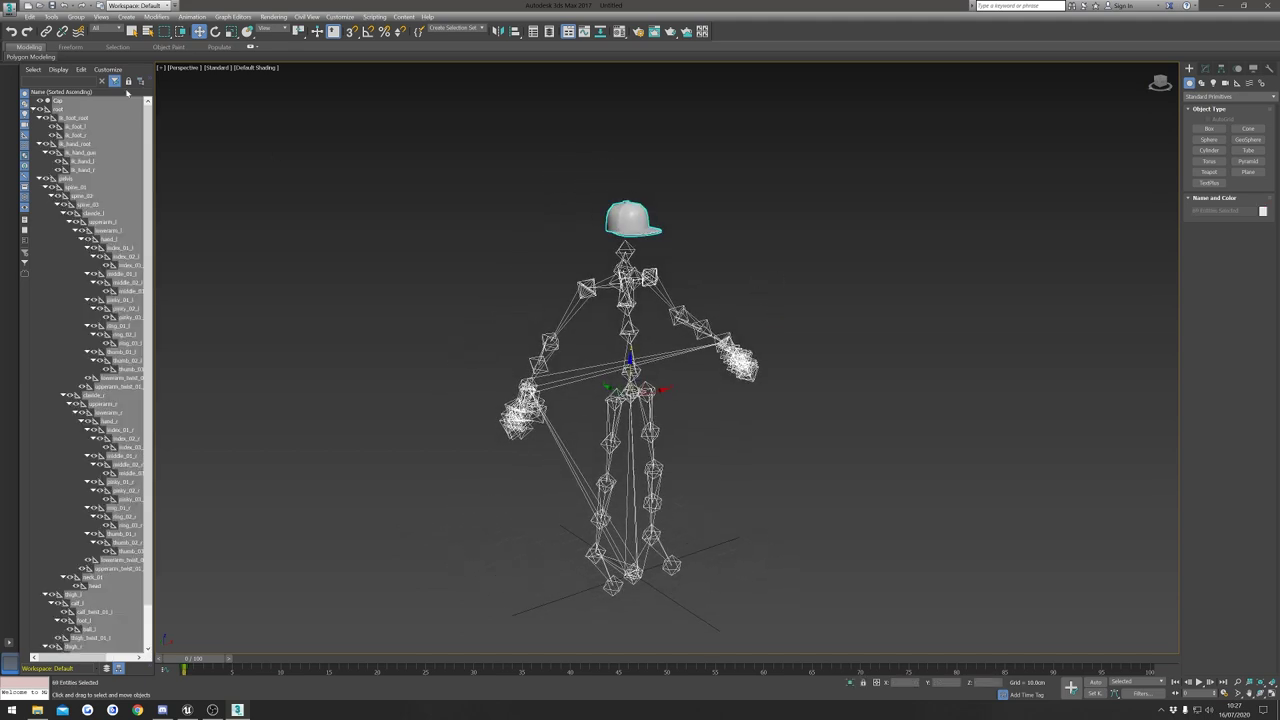
pyautogui.click(10, 6)
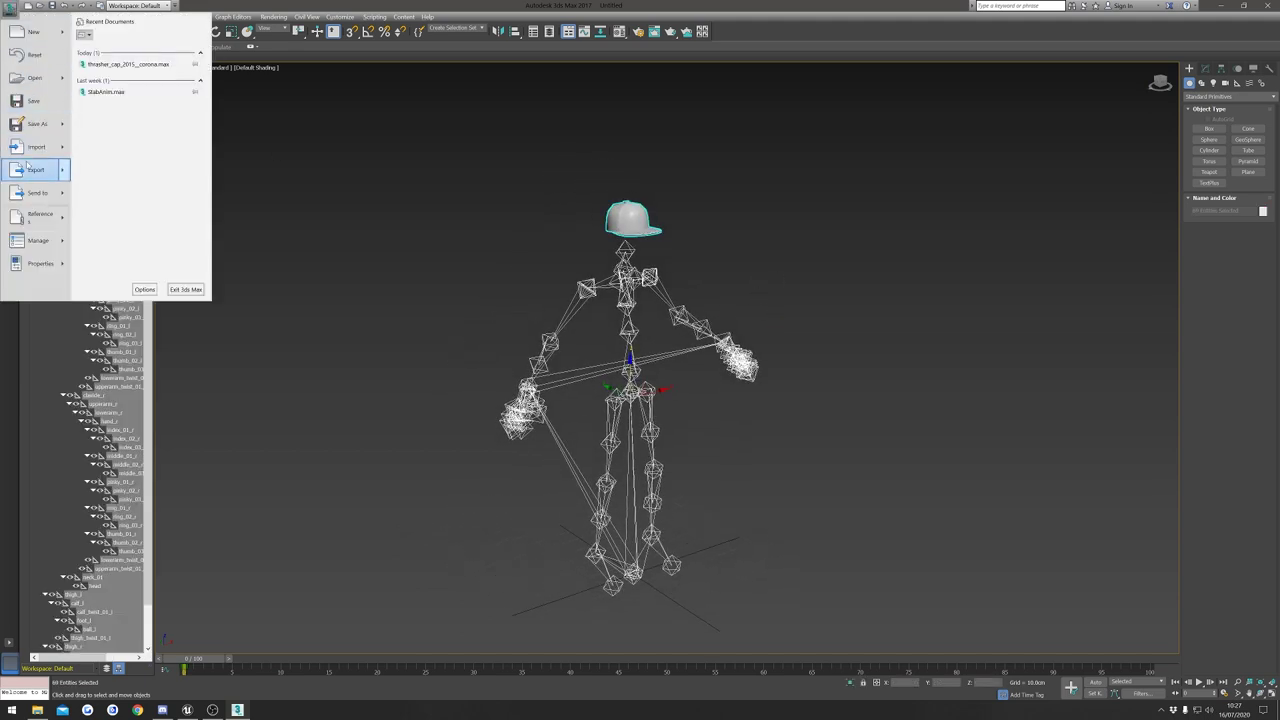
pyautogui.moveTo(30, 168)
pyautogui.click(110, 88)
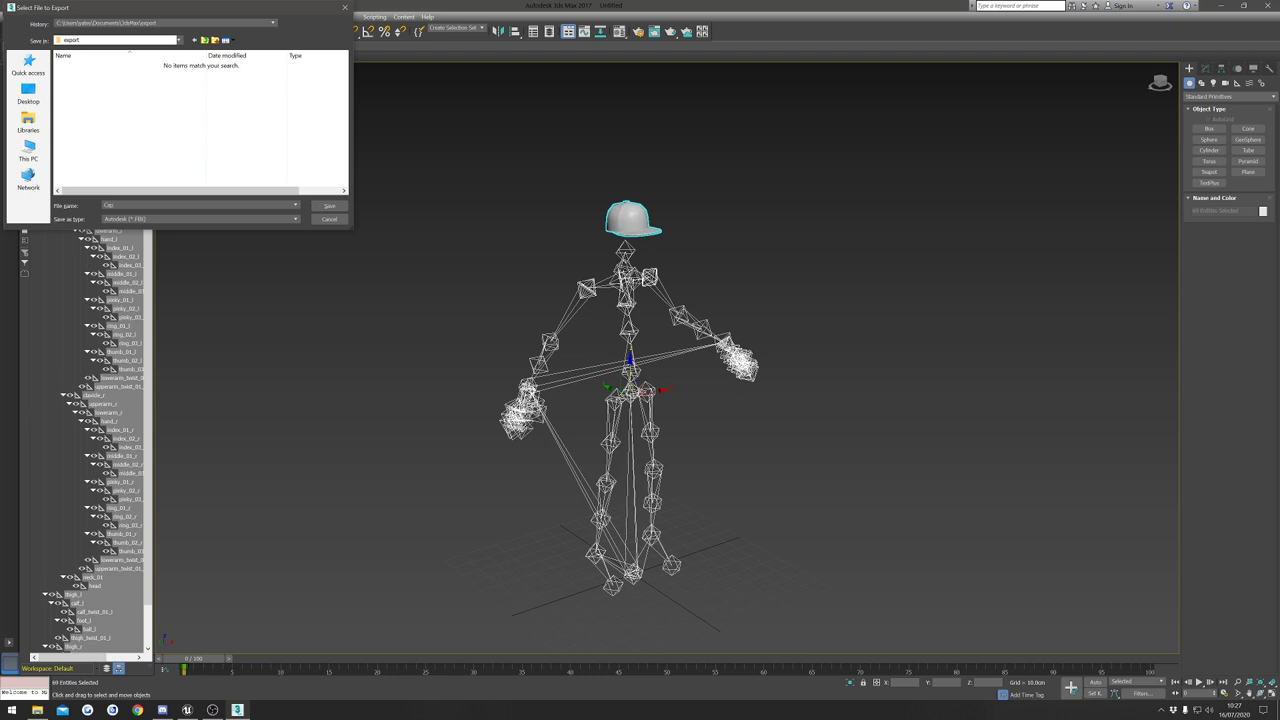
pyautogui.click(329, 205)
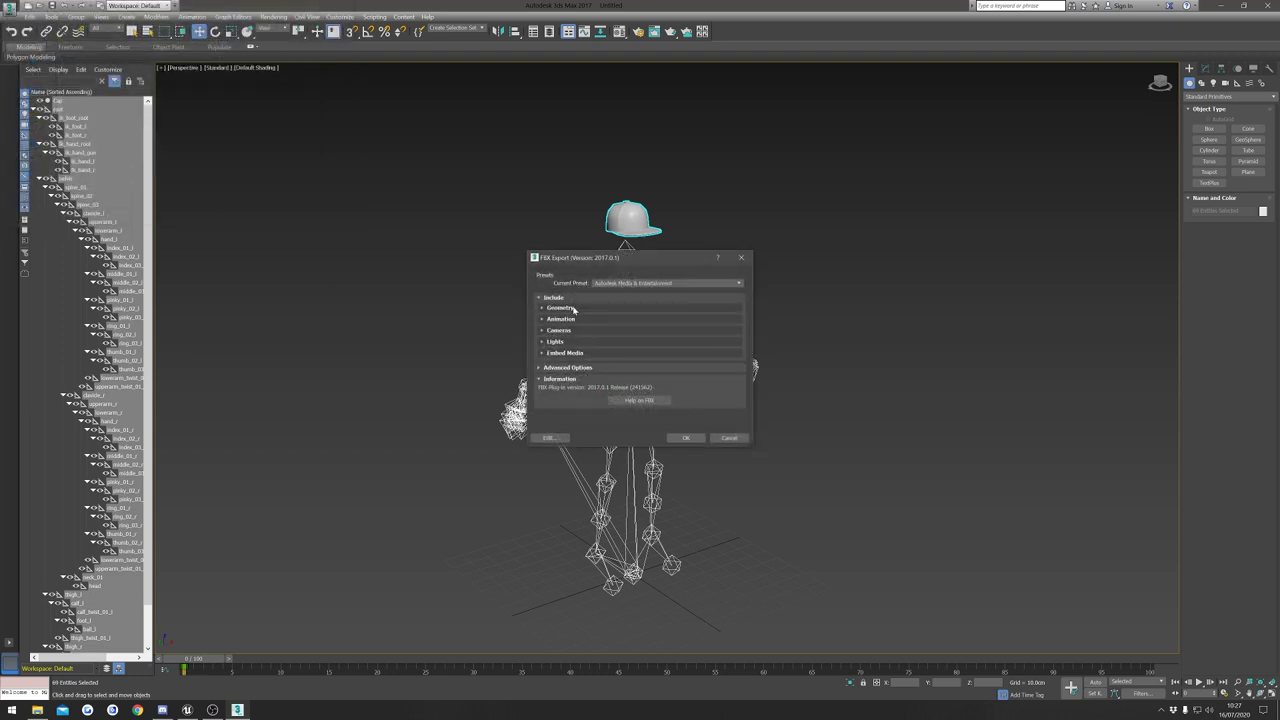
# Enable Smoothing Groups in the FBX geometry options and complete the export.
pyautogui.click(560, 308)
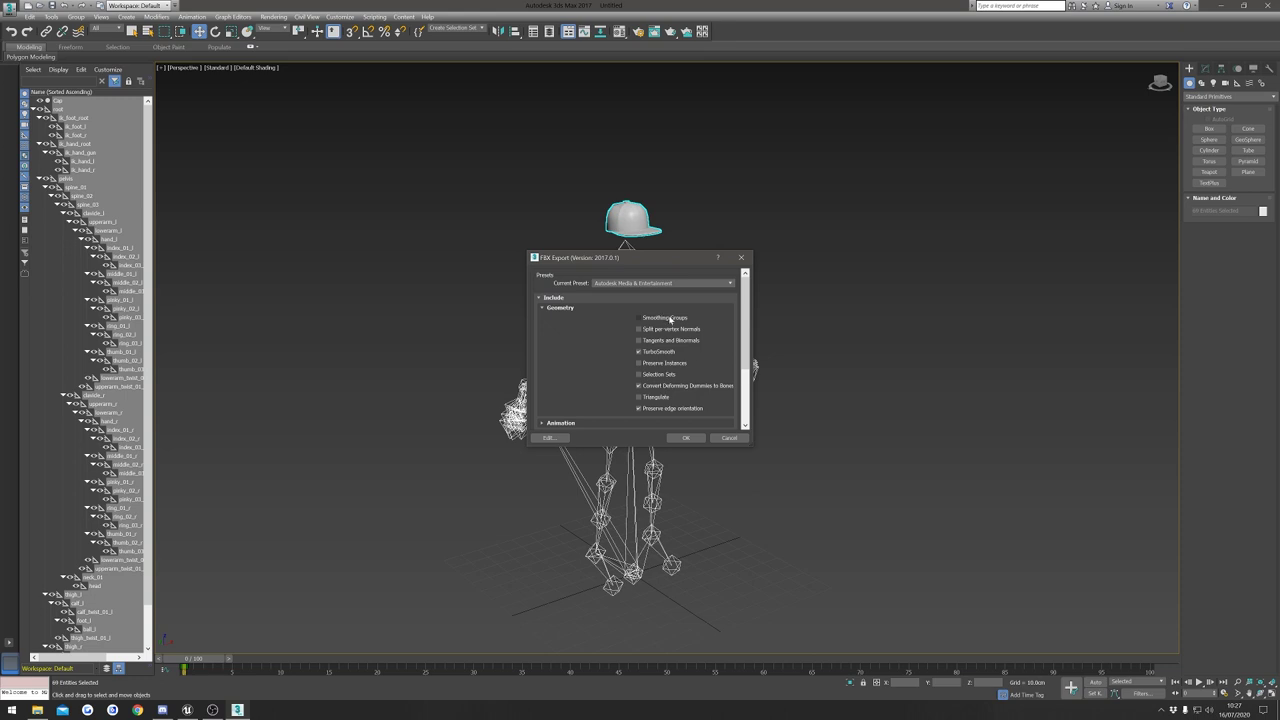
pyautogui.click(669, 318)
pyautogui.click(592, 309)
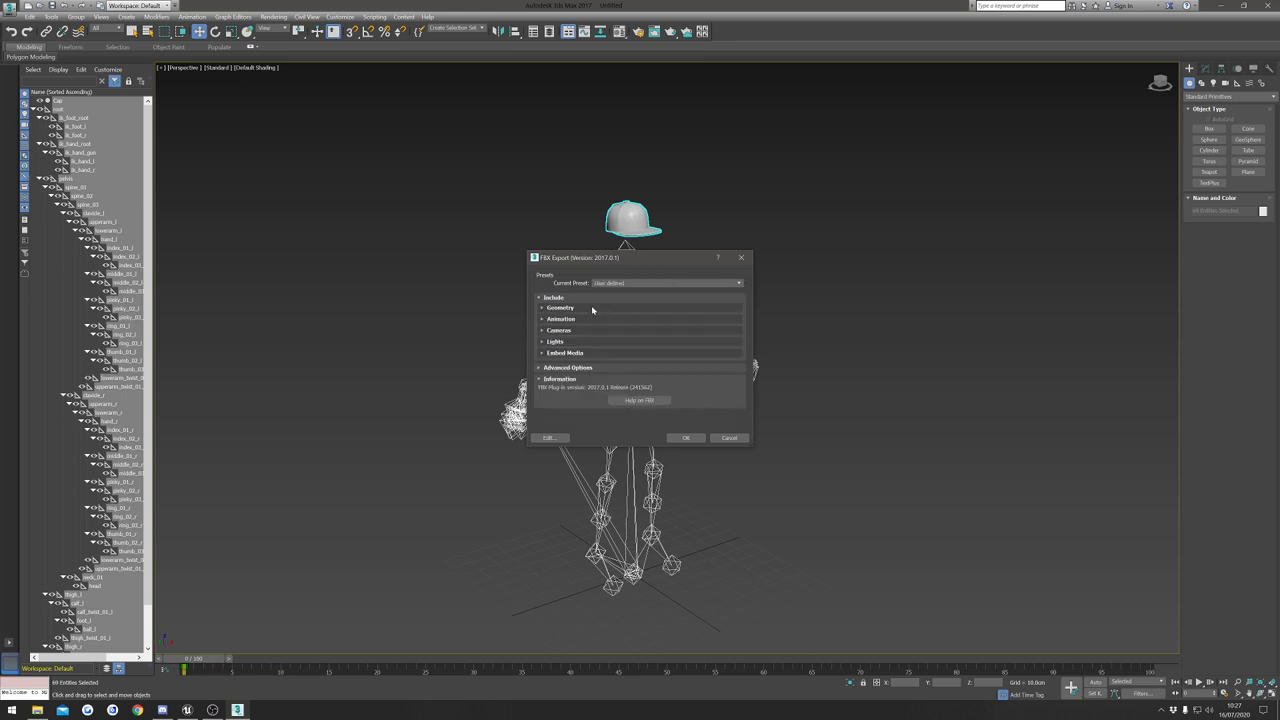
pyautogui.click(694, 440)
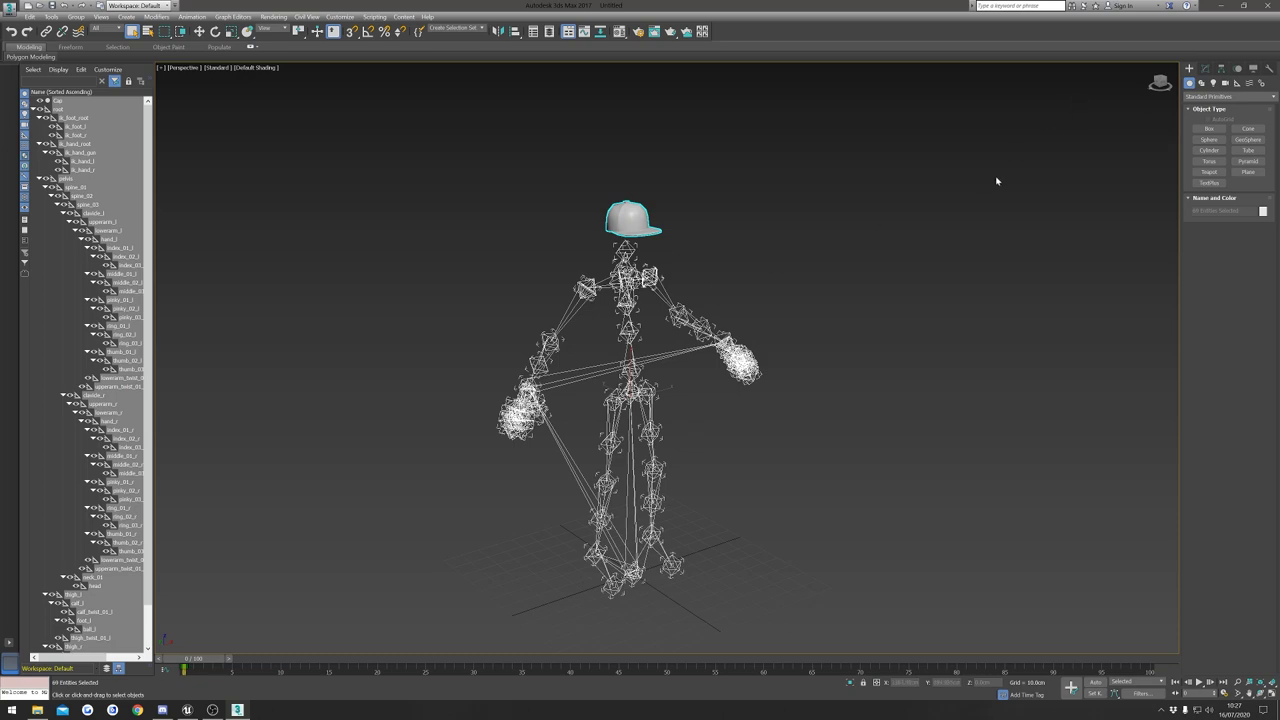
# Switch to Unreal Engine and open the SurvivalGameKit content folder.
pyautogui.click(189, 709)
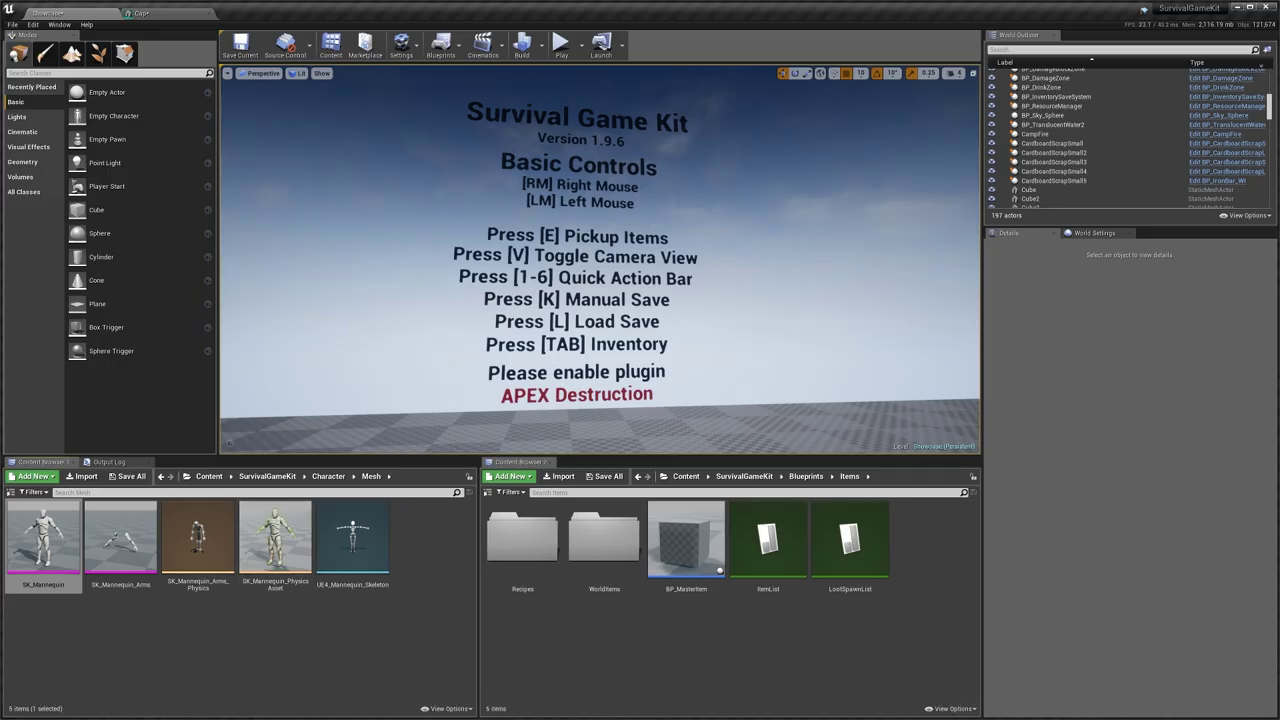
pyautogui.click(268, 477)
pyautogui.moveTo(477, 412)
pyautogui.mouseDown(button='right')
pyautogui.moveTo(475, 436)
pyautogui.moveTo(390, 450)
pyautogui.moveTo(465, 415)
pyautogui.mouseUp(button='right')
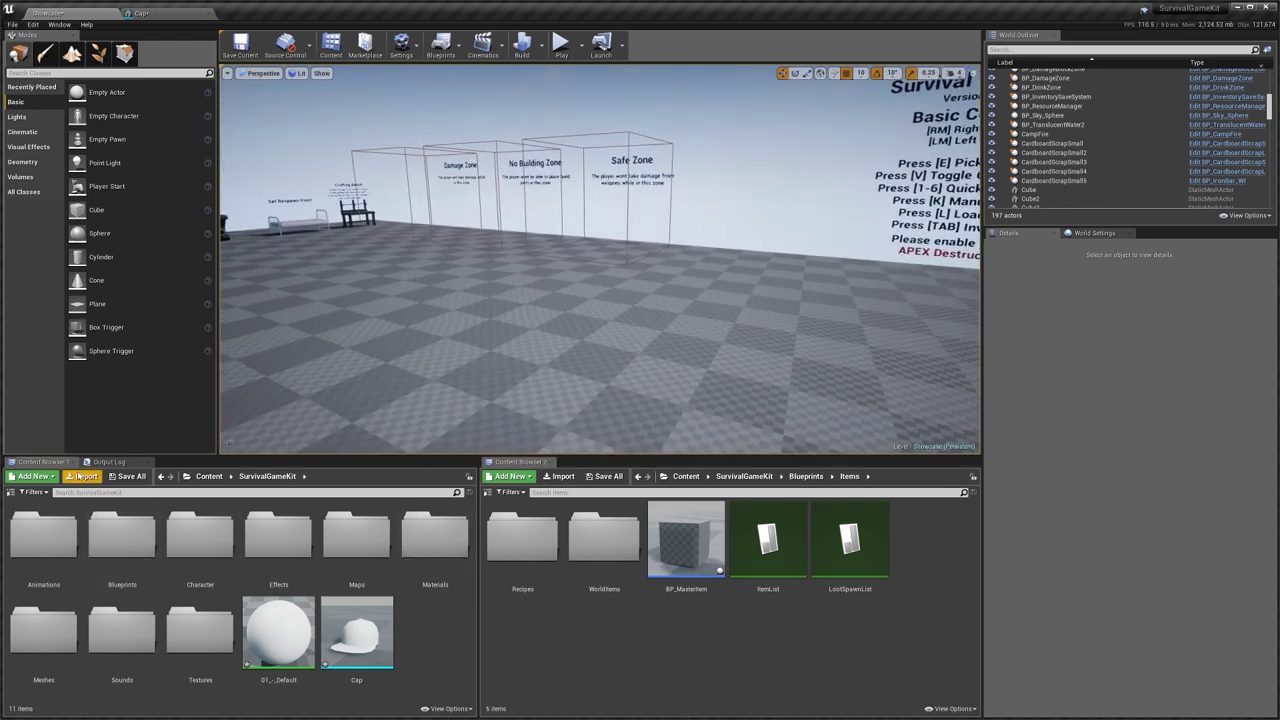
# Start an import into SurvivalGameKit and choose Cap_01 from the 3dsMax export folder in Documents.
pyautogui.click(82, 476)
pyautogui.scroll(2, 70, 130)
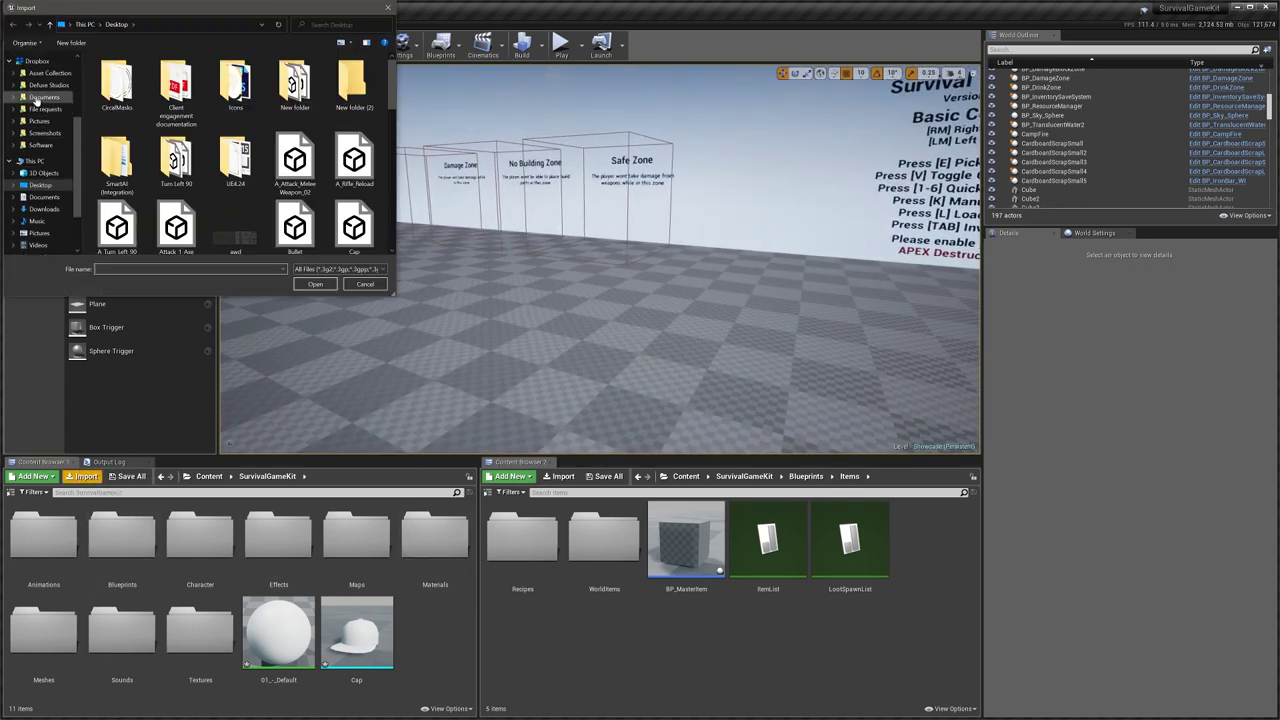
pyautogui.click(42, 197)
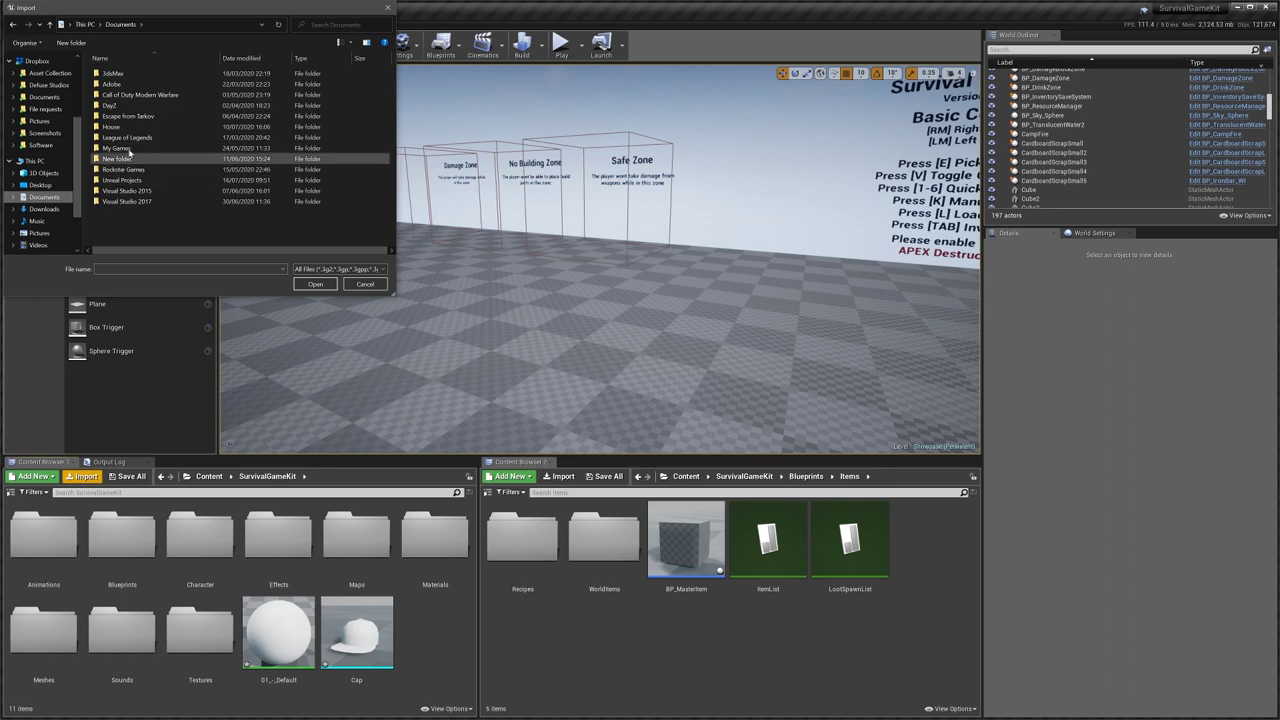
pyautogui.doubleClick(112, 73)
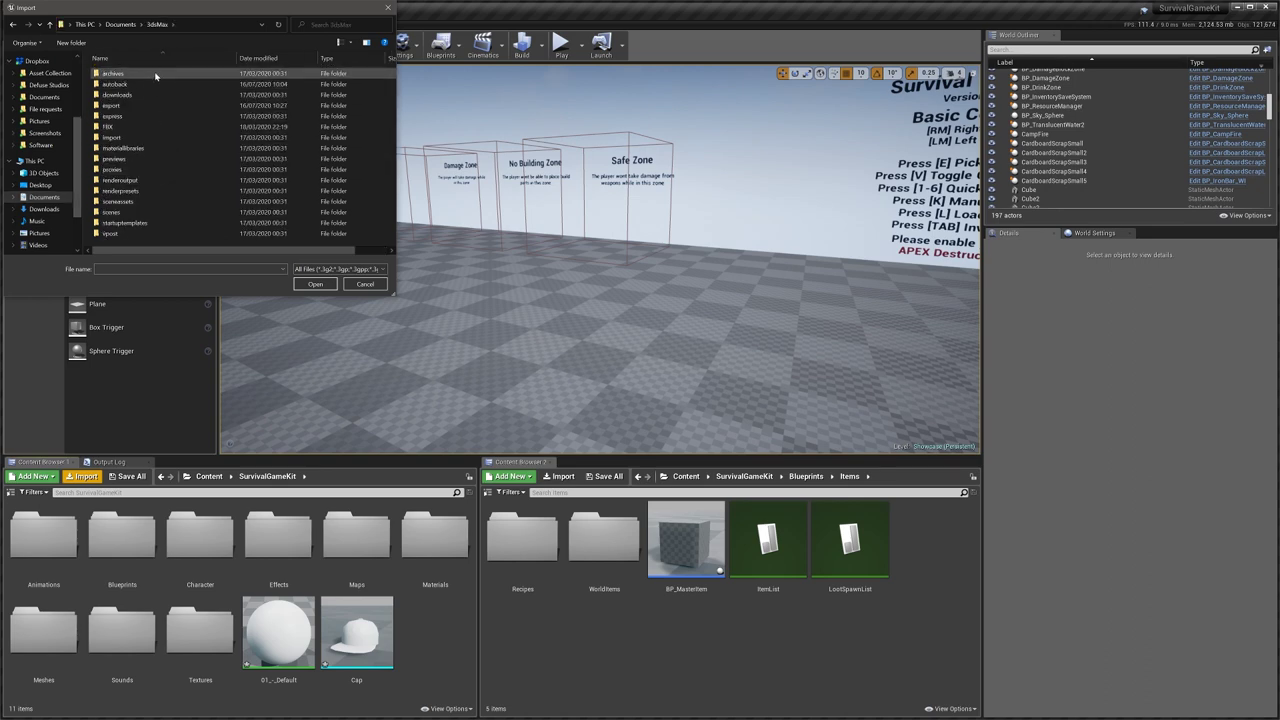
pyautogui.doubleClick(148, 118)
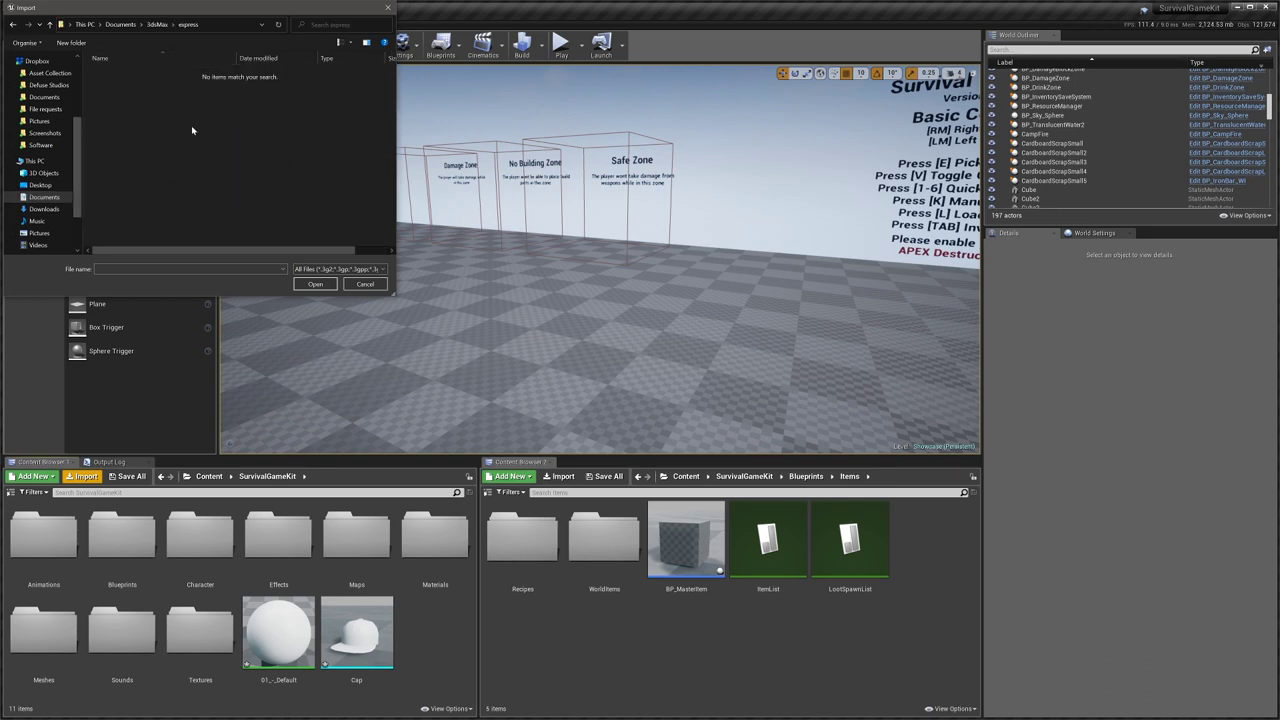
pyautogui.click(157, 24)
pyautogui.doubleClick(112, 105)
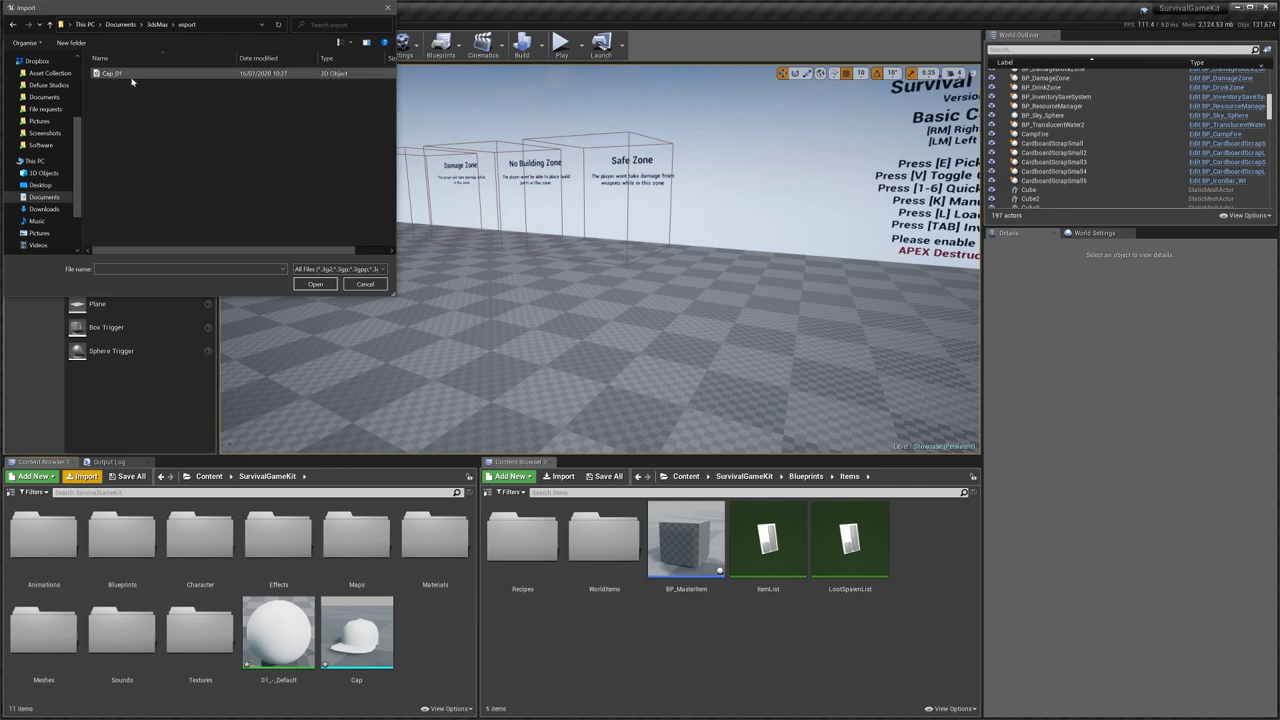
pyautogui.doubleClick(115, 73)
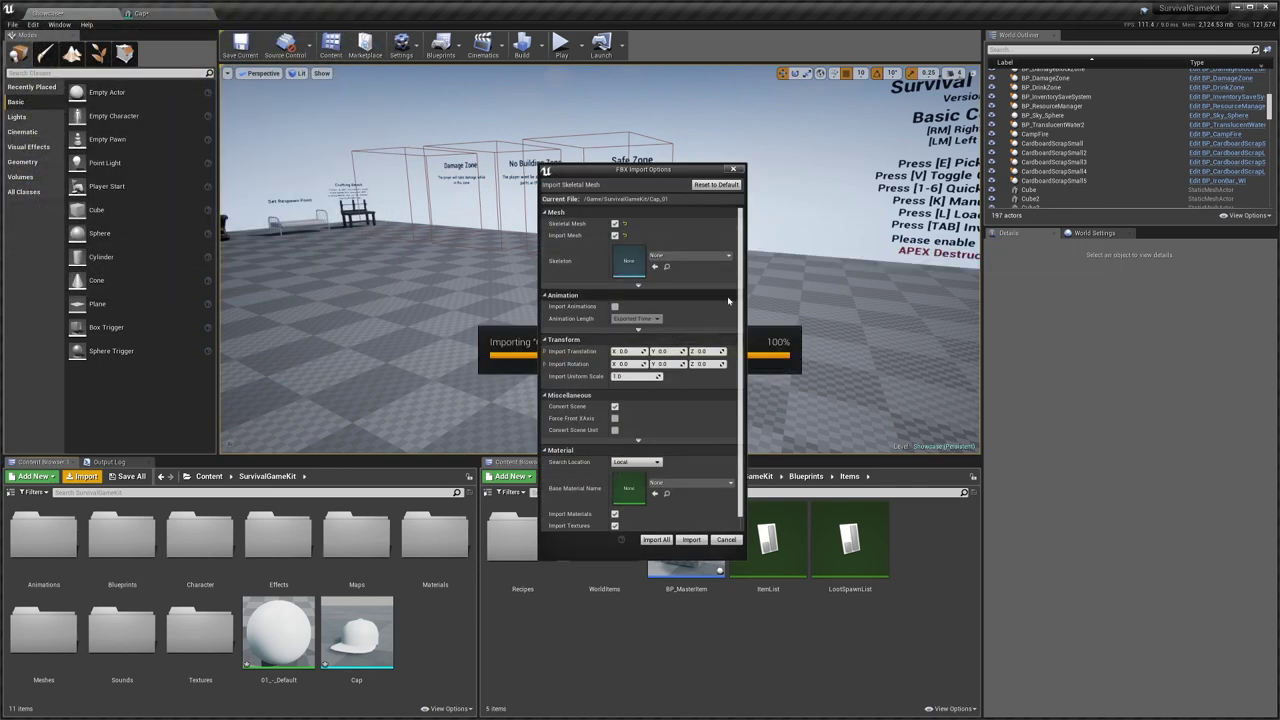
# Assign UE4_Mannequin_Skeleton as the skeleton and import Cap_01 as a skeletal mesh.
pyautogui.click(688, 256)
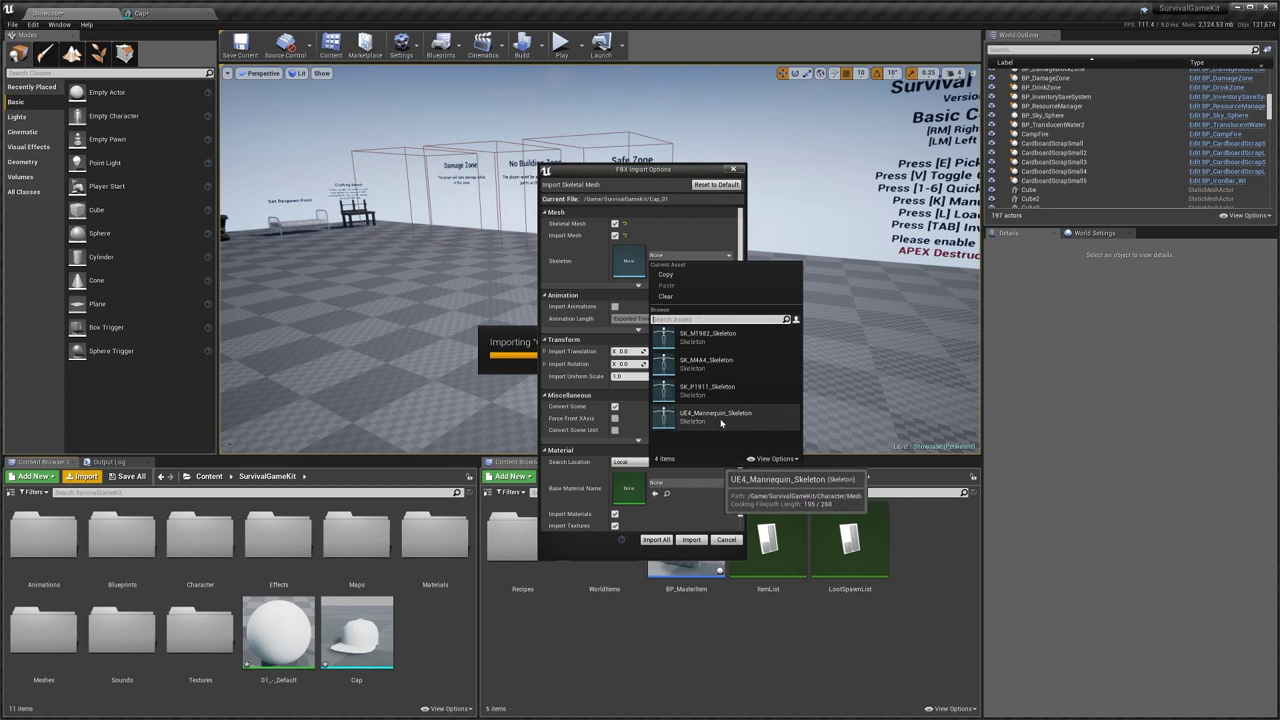
pyautogui.click(718, 416)
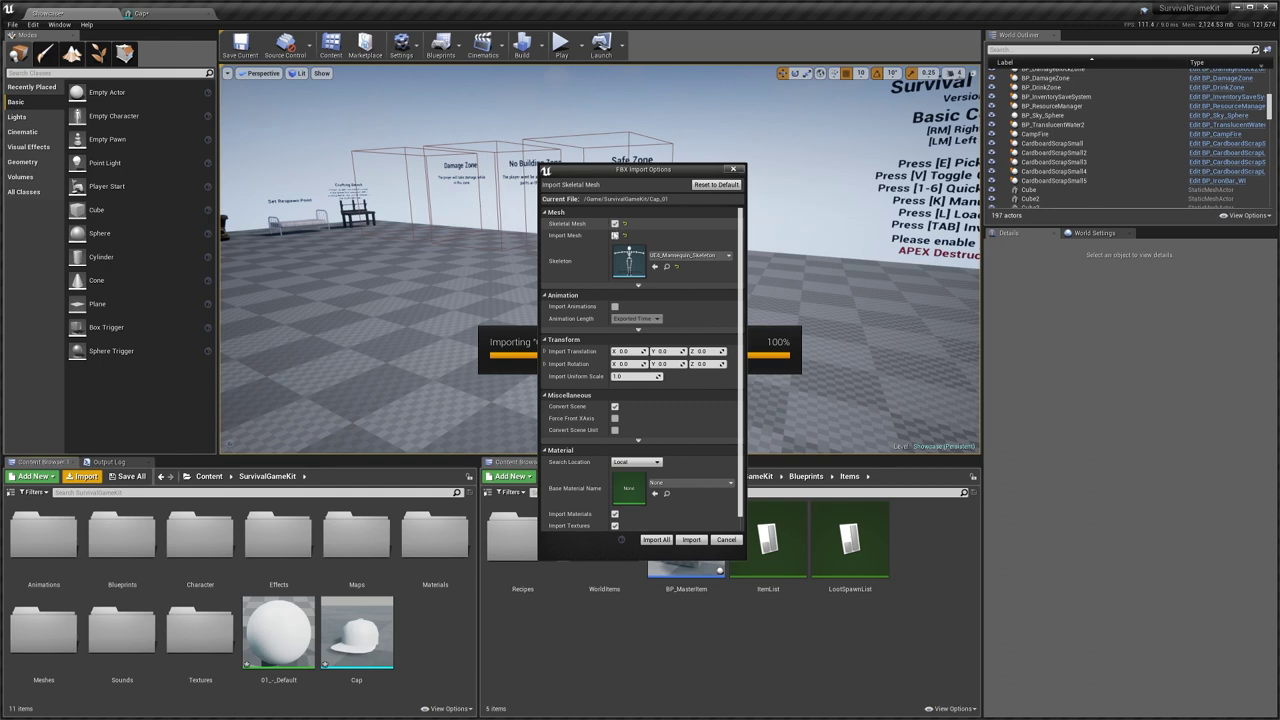
pyautogui.click(688, 540)
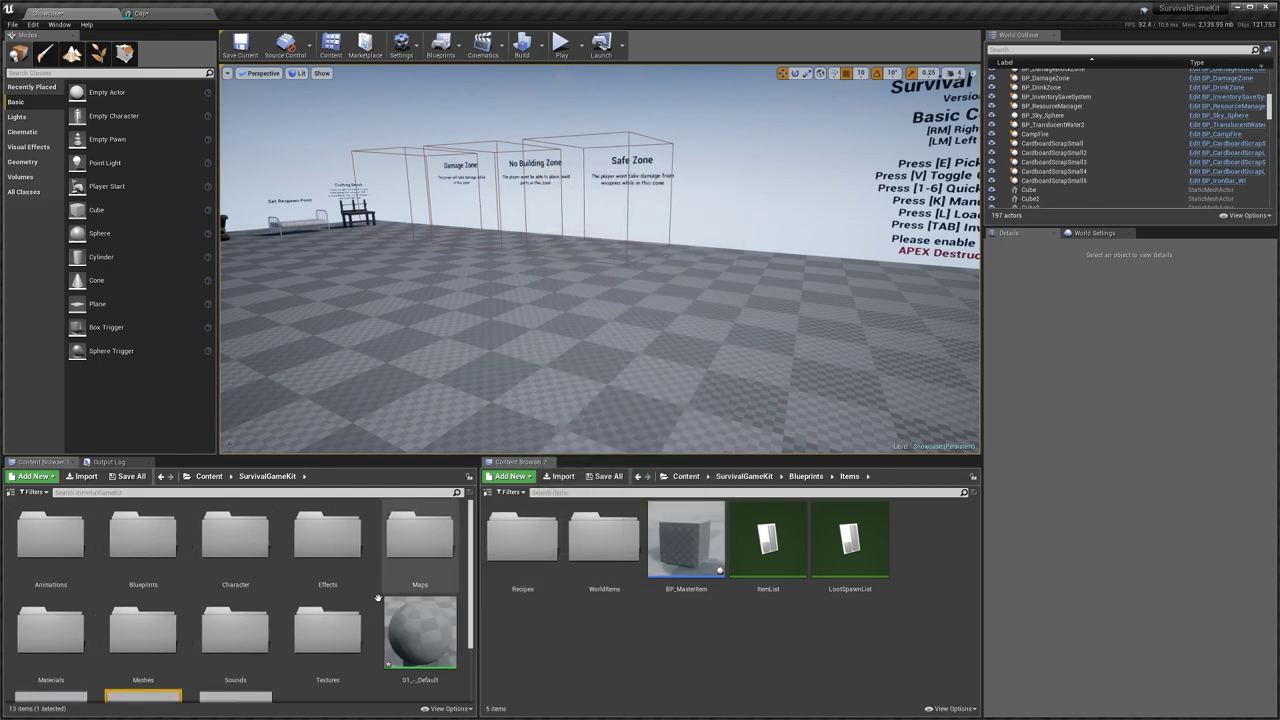
pyautogui.click(331, 657)
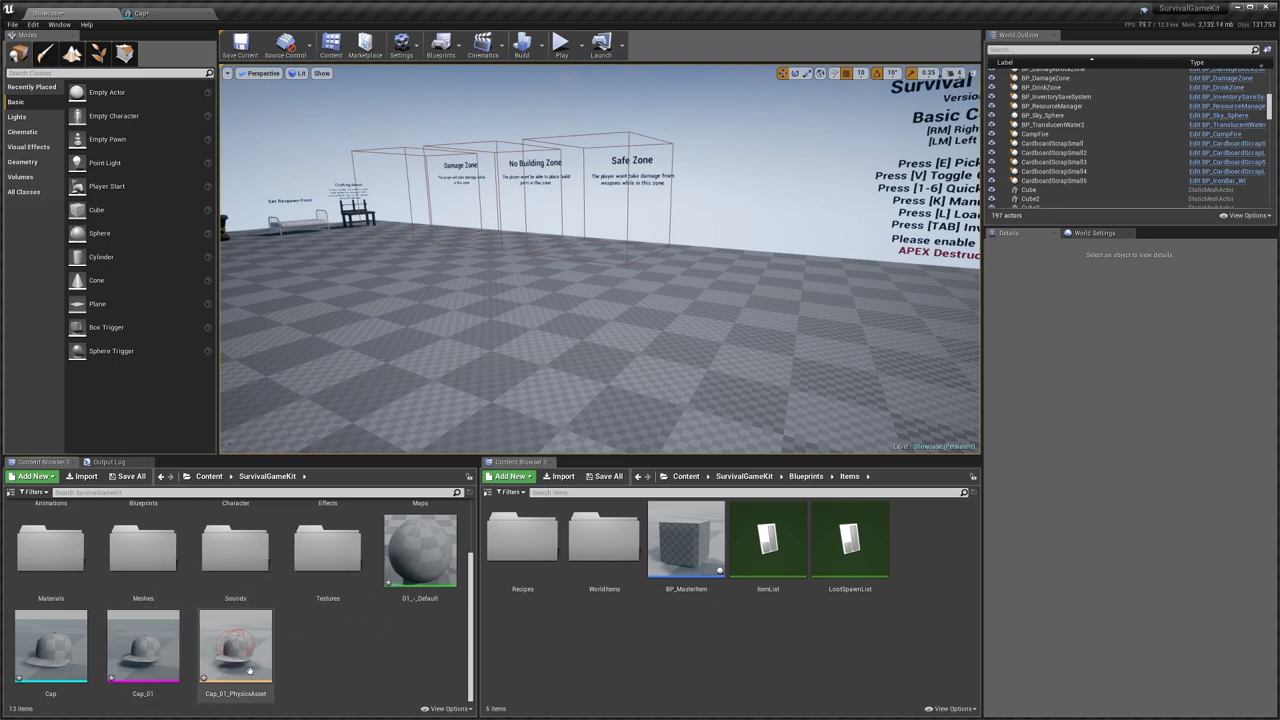
pyautogui.moveTo(489, 369); pyautogui.dragTo(455, 385, button='right')
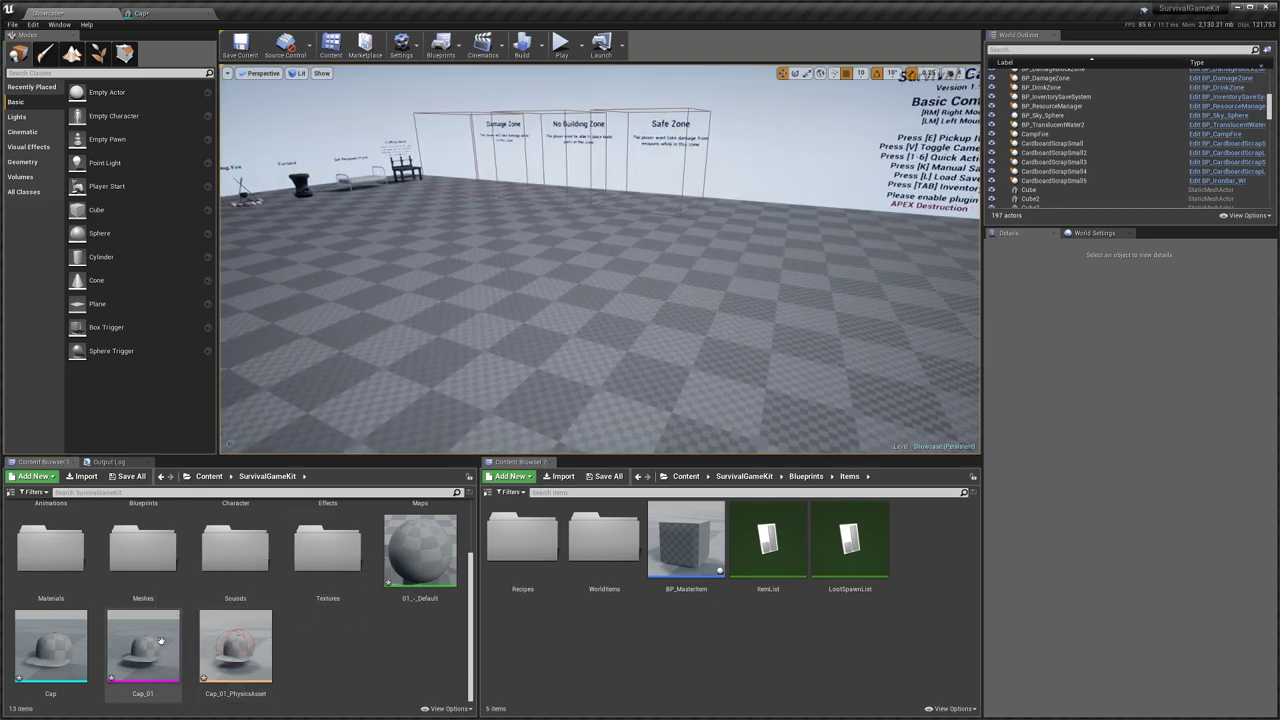
pyautogui.moveTo(366, 418); pyautogui.dragTo(204, 386, button='right')
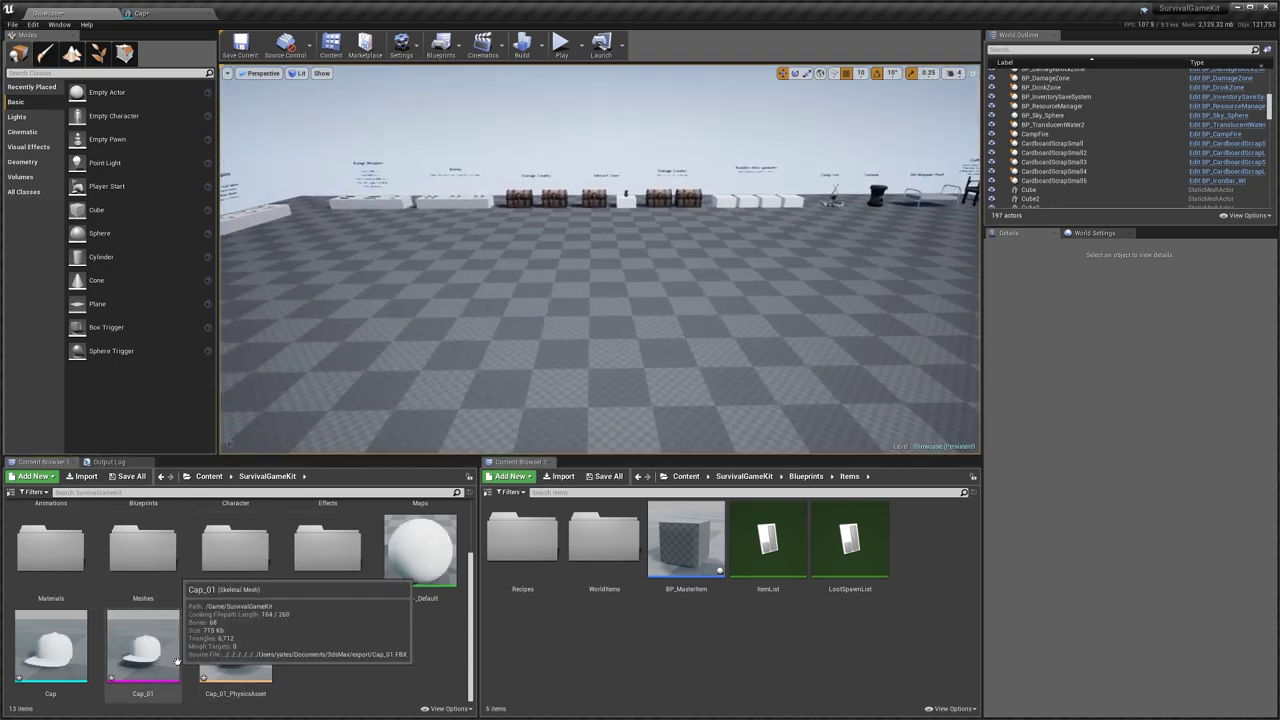
# Open the ItemList data table, filter its rows by "card" and set the Cardboard_Helmet row's EquippedMesh to Cap_01.
pyautogui.doubleClick(767, 541)
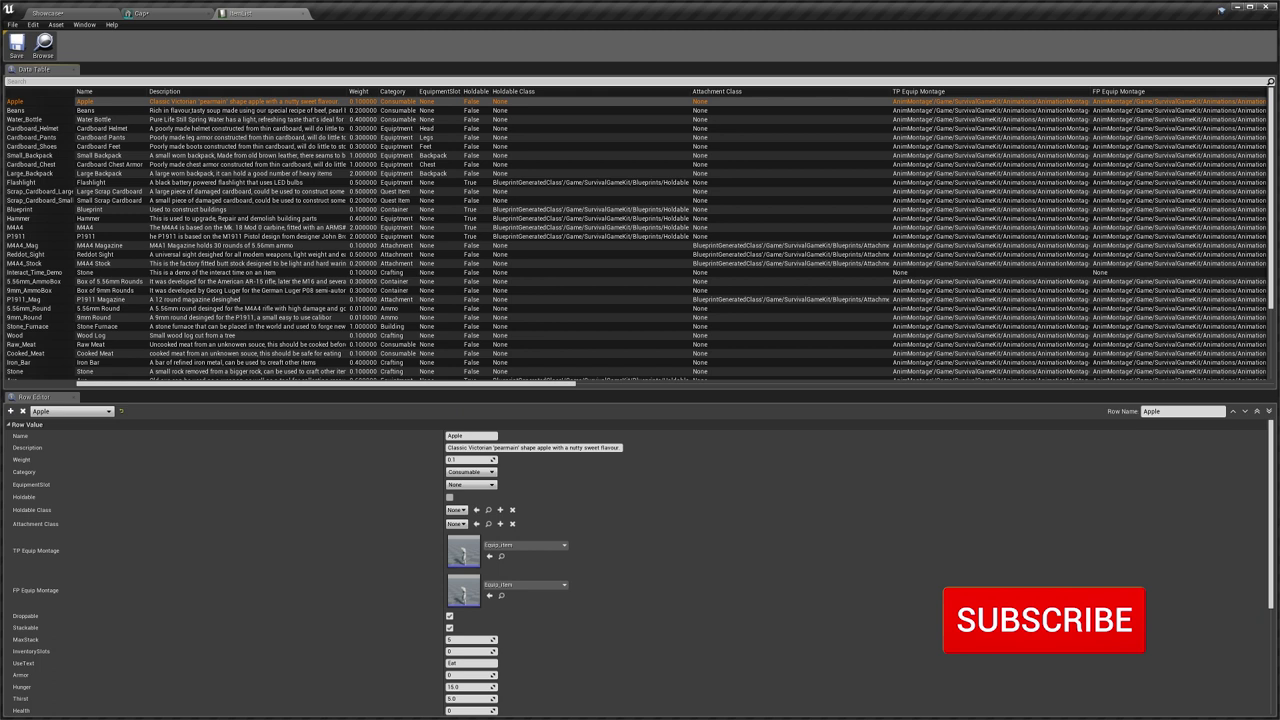
pyautogui.write('card')
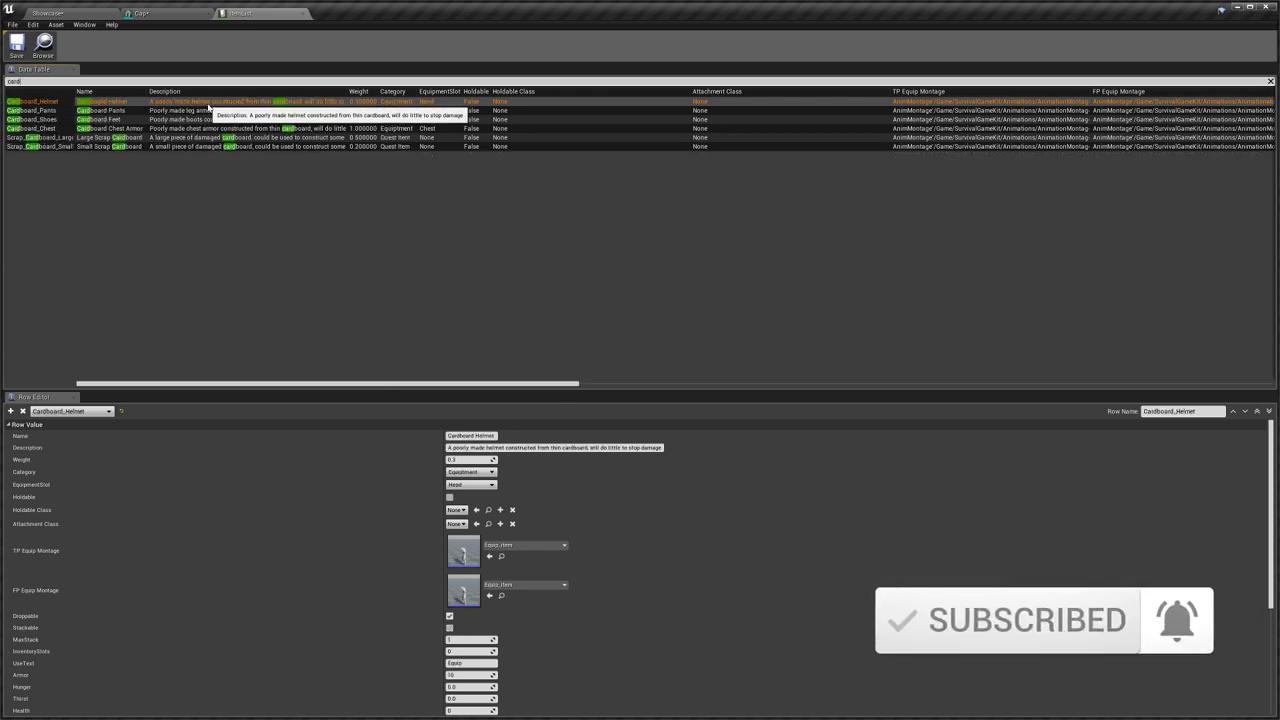
pyautogui.scroll(-5, 545, 575)
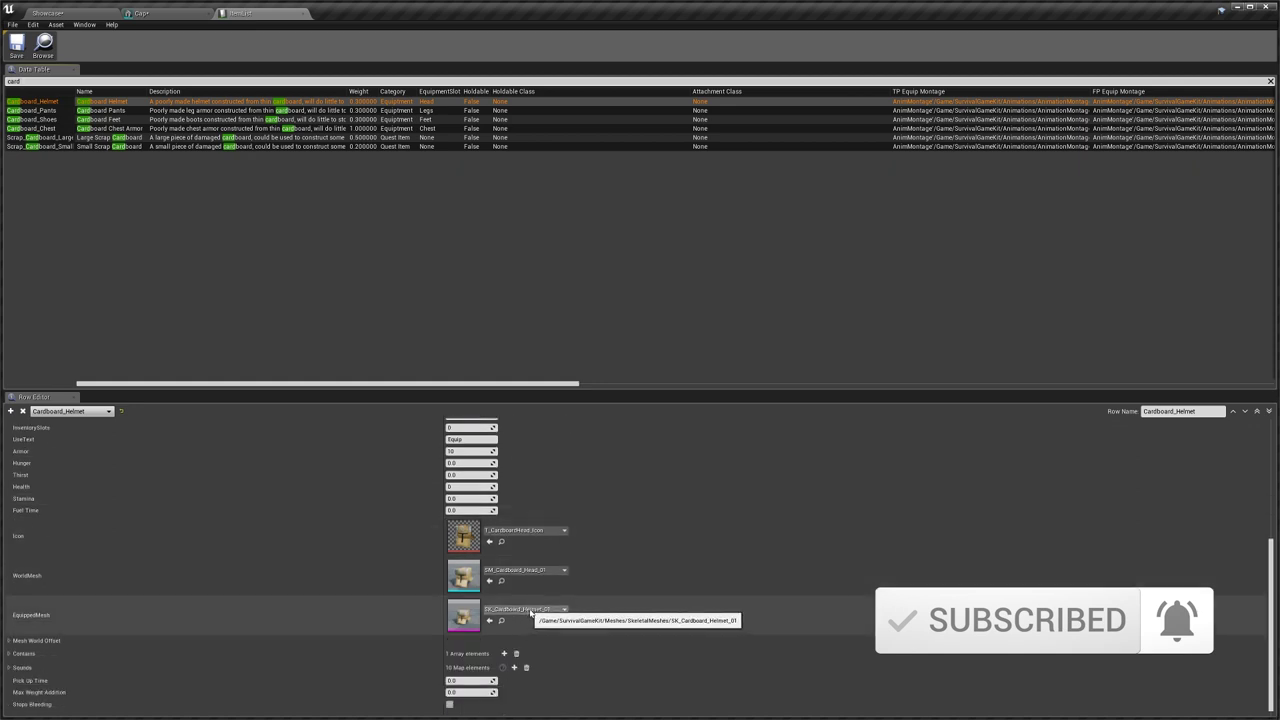
pyautogui.click(530, 609)
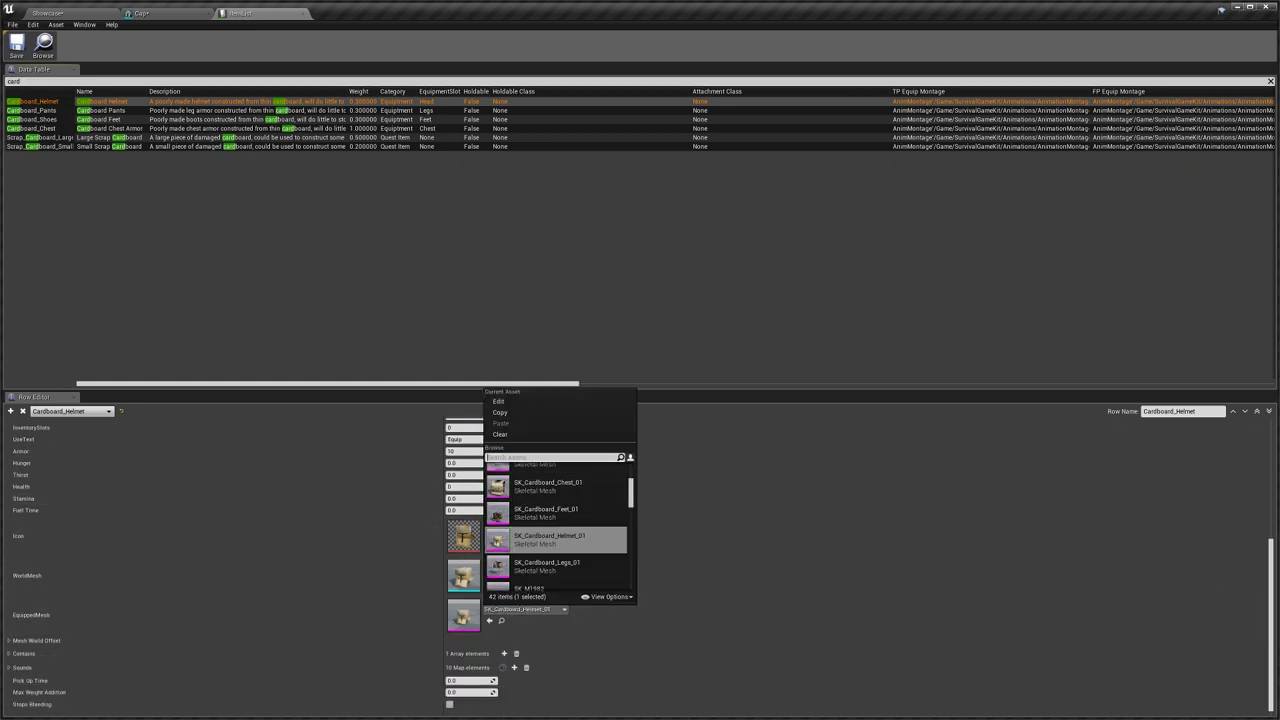
pyautogui.write('cap')
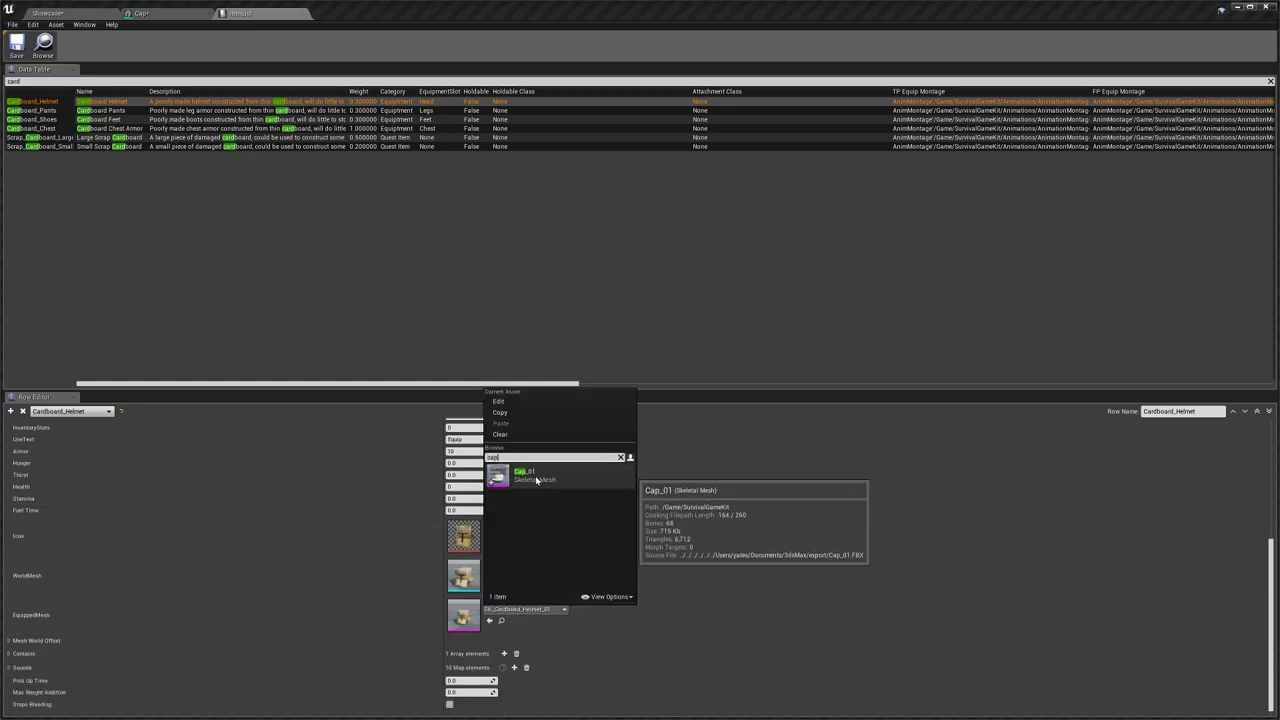
pyautogui.click(530, 475)
# Return to the Showcase level, play it and pick up the cardboard helmet from the Clothing stand.
pyautogui.click(52, 13)
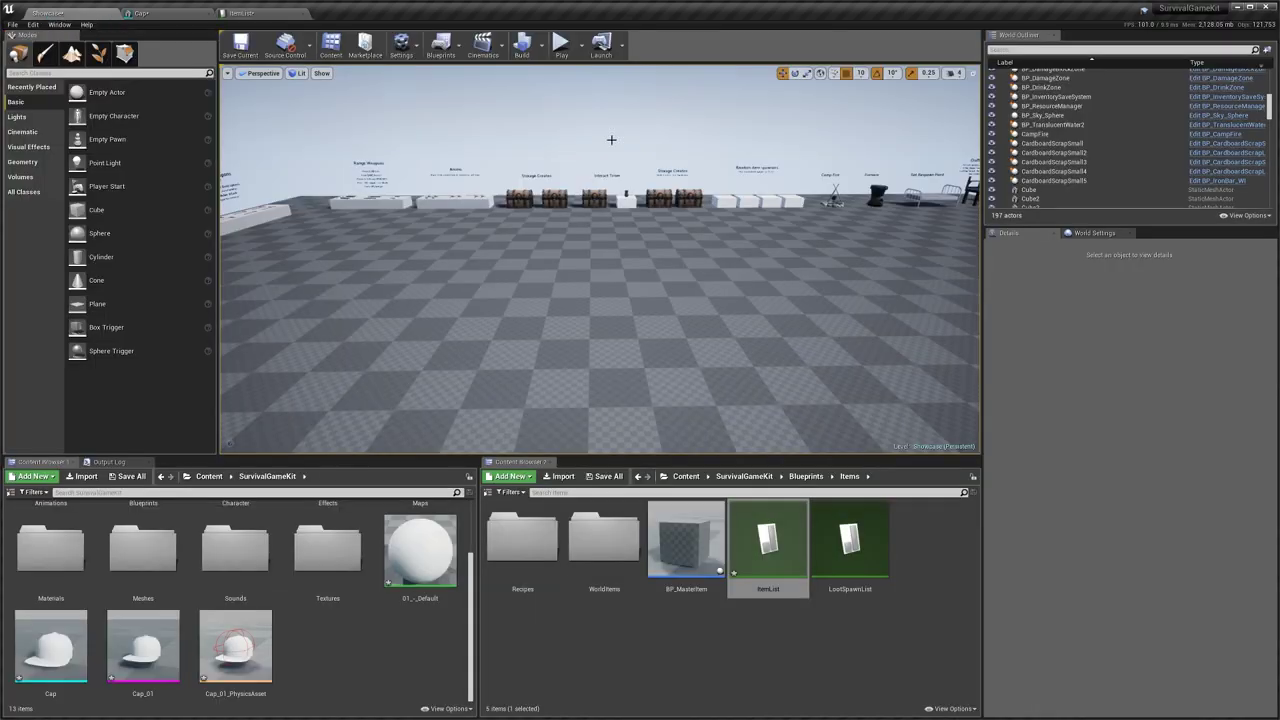
pyautogui.click(574, 50)
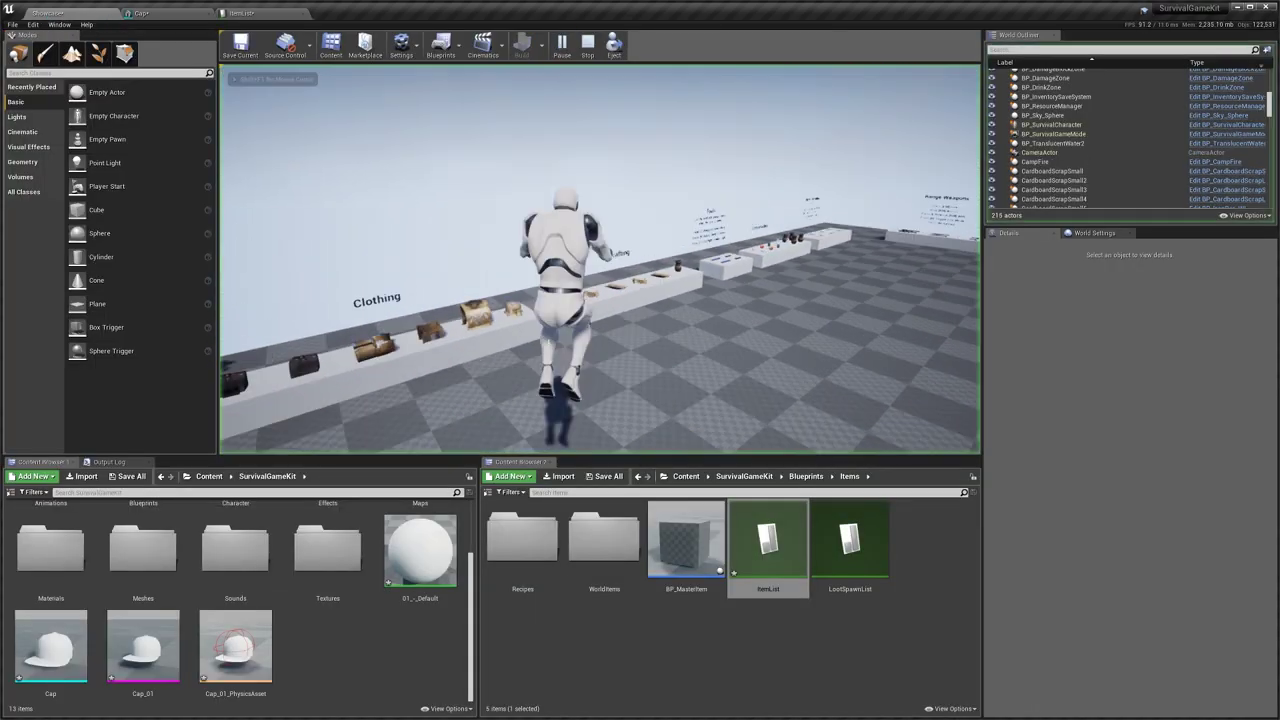
pyautogui.press('e')
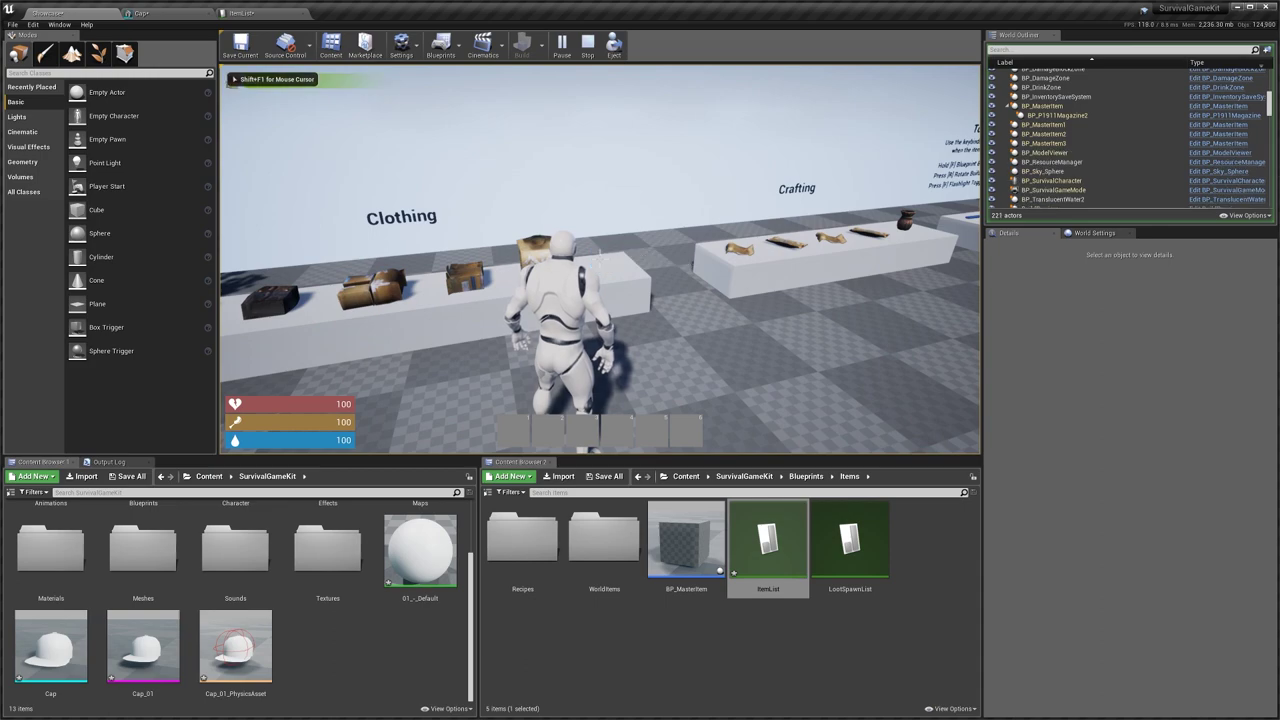
# Equip the cardboard helmet from the inventory and check the cap on the moving character.
pyautogui.press('Tab')
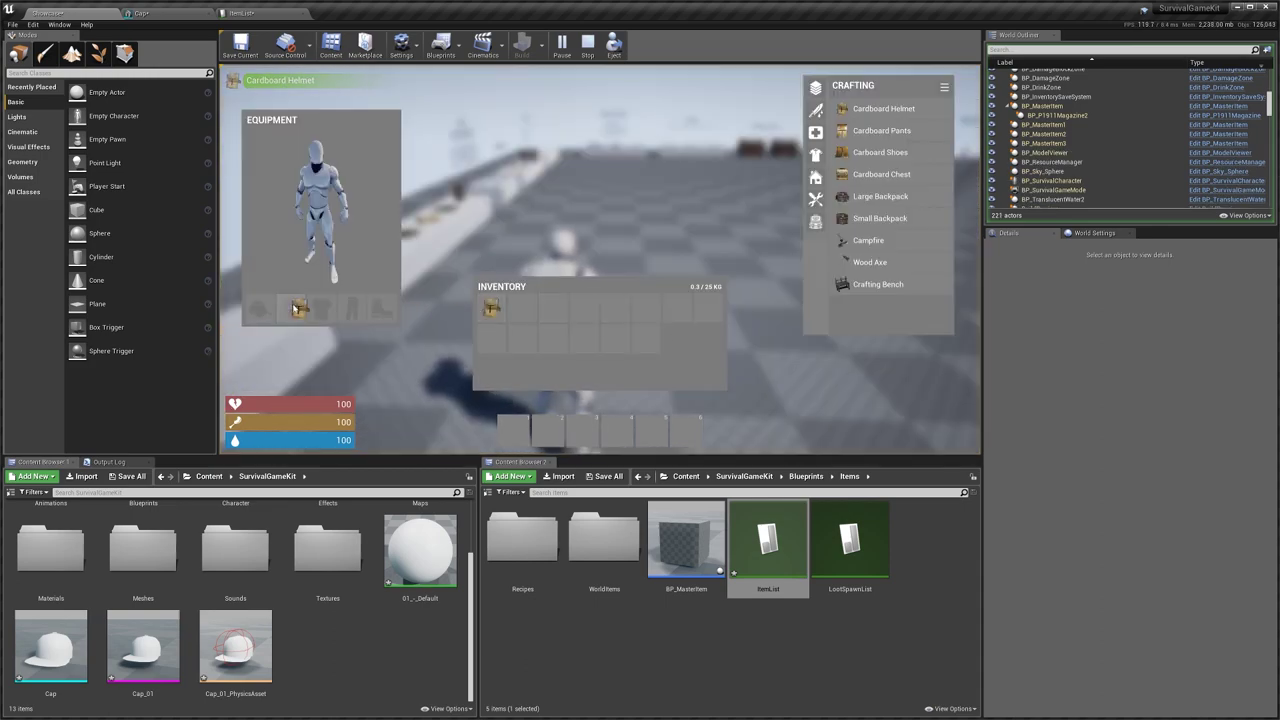
pyautogui.press('Tab')
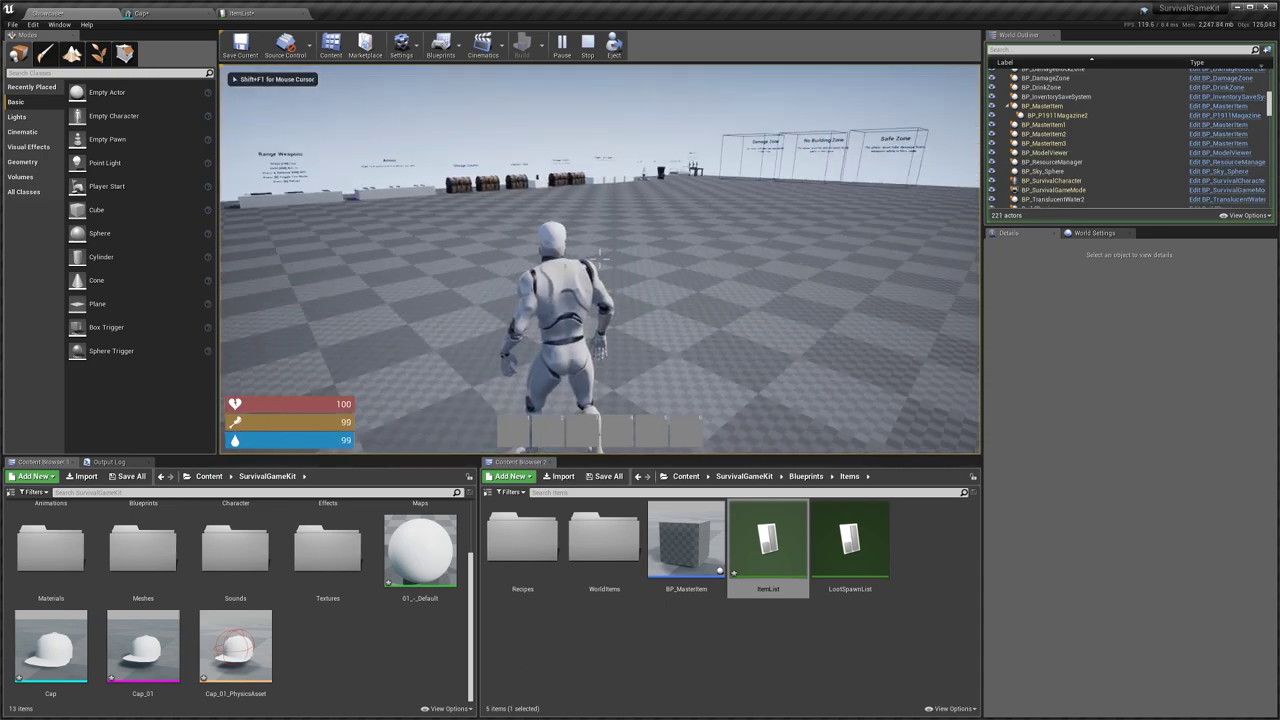
pyautogui.press('w')
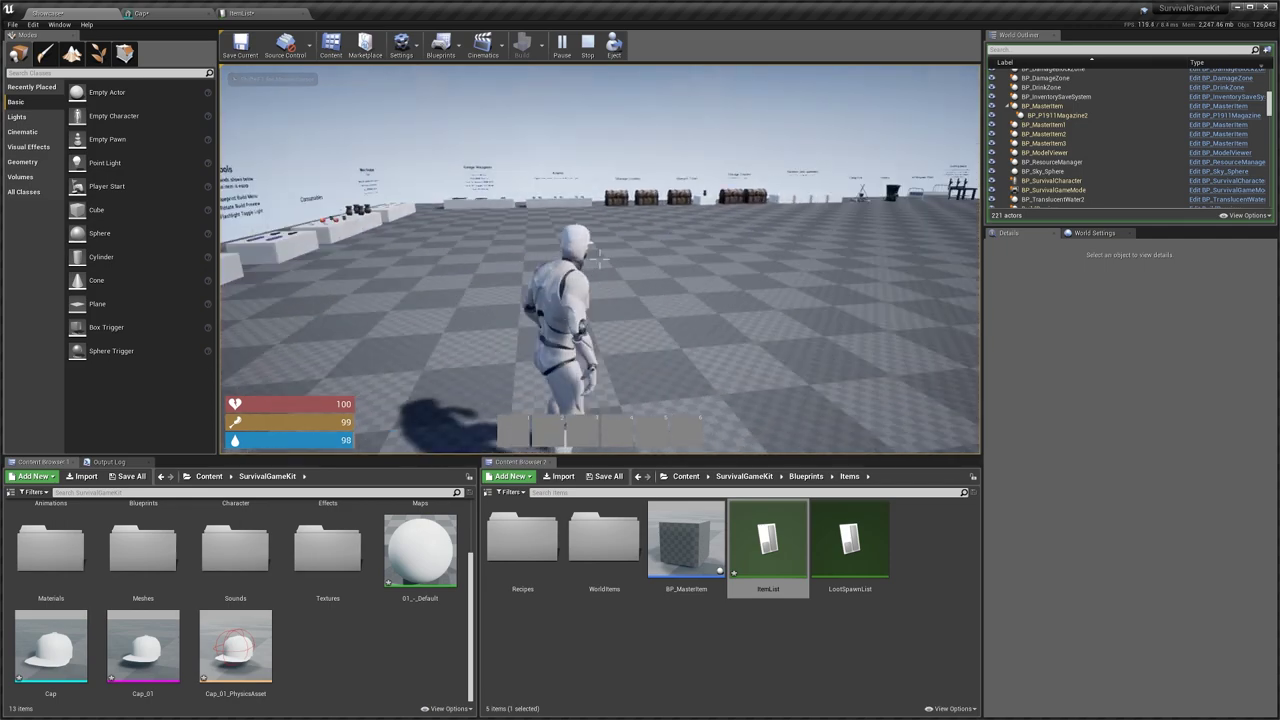
# Toggle the character between crouching and standing to check how the equipped cap follows the head.
pyautogui.press('c')
pyautogui.press('c')
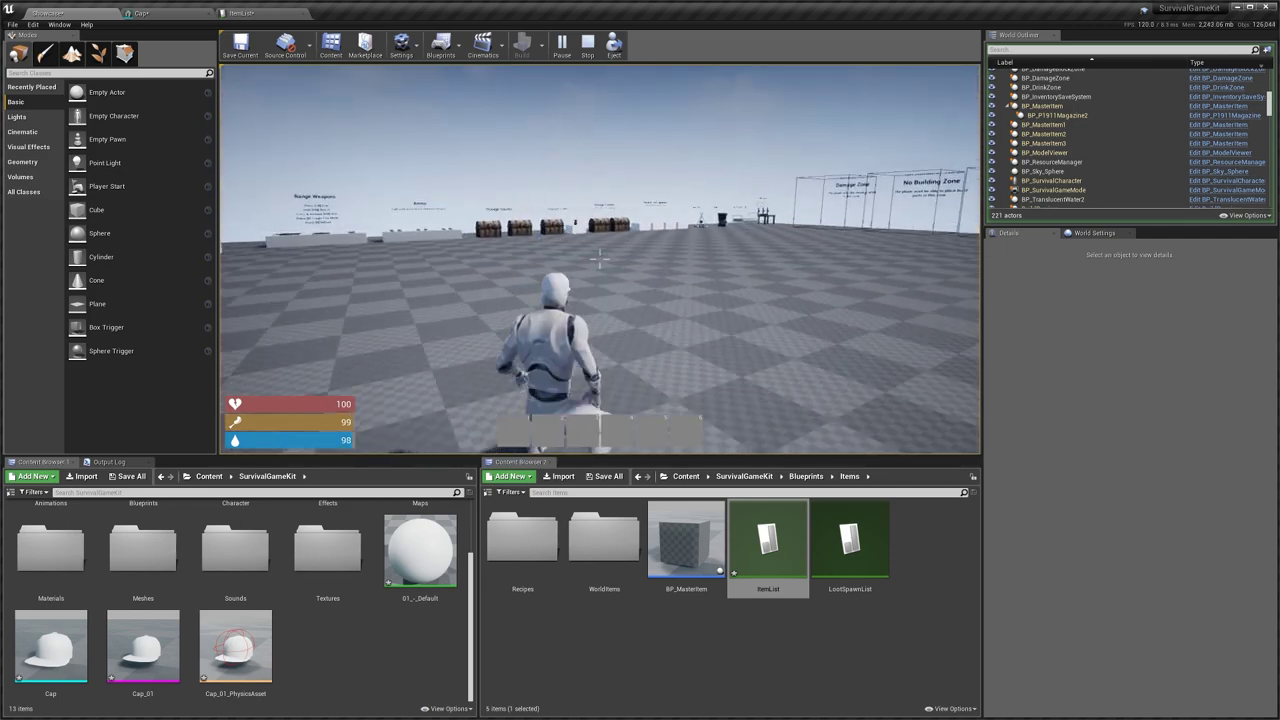
pyautogui.press('c')
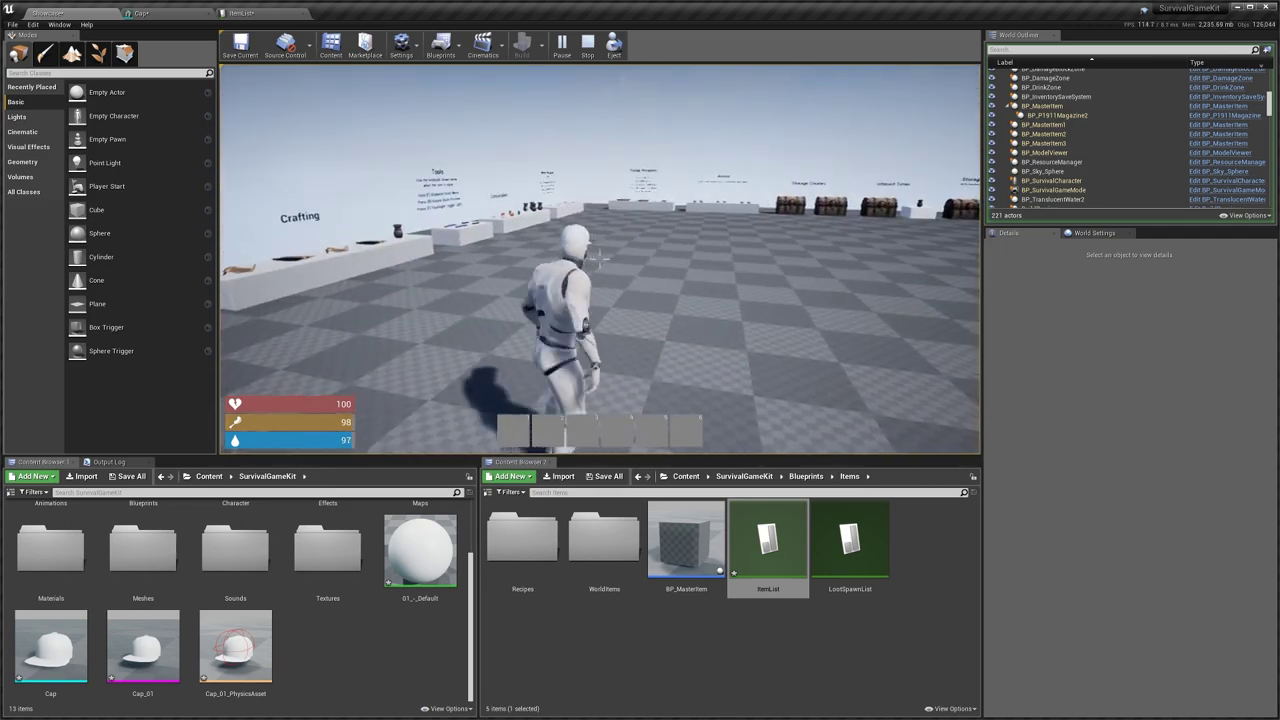
# Move the character around the Clothing and Crafting stands to examine the equipped cap's fit from several angles.
pyautogui.press('w')
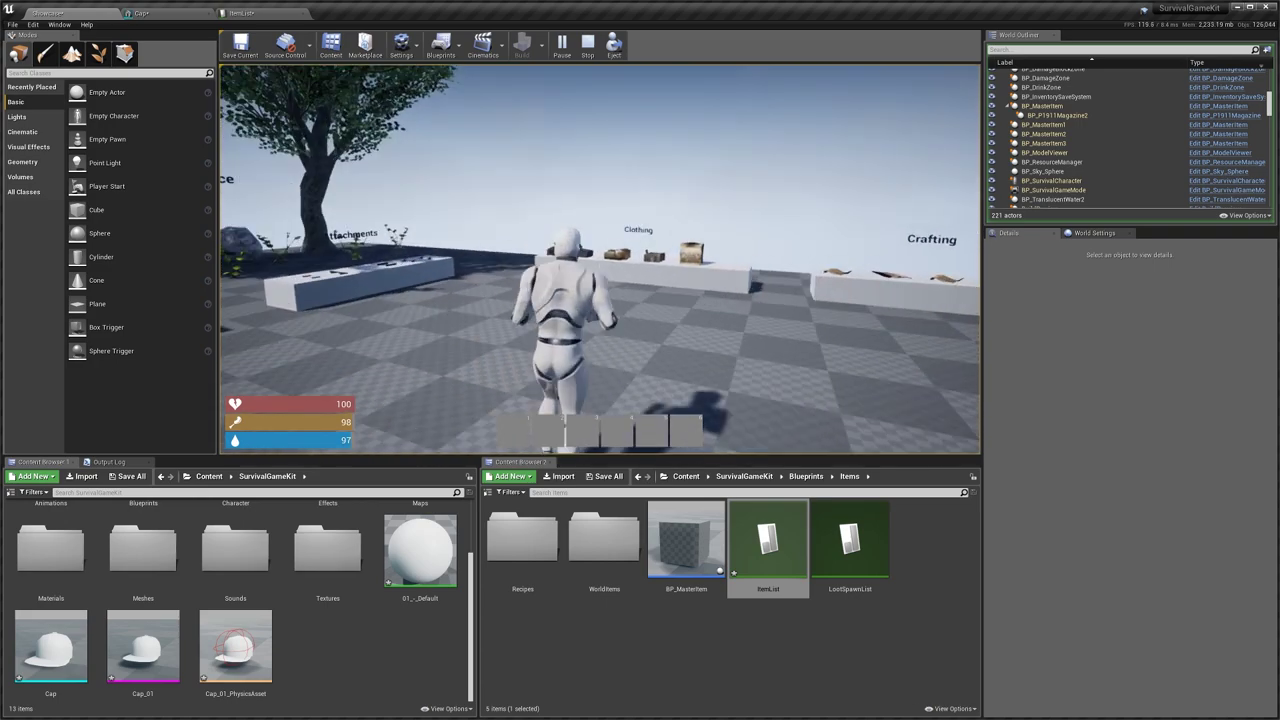
pyautogui.press('w')
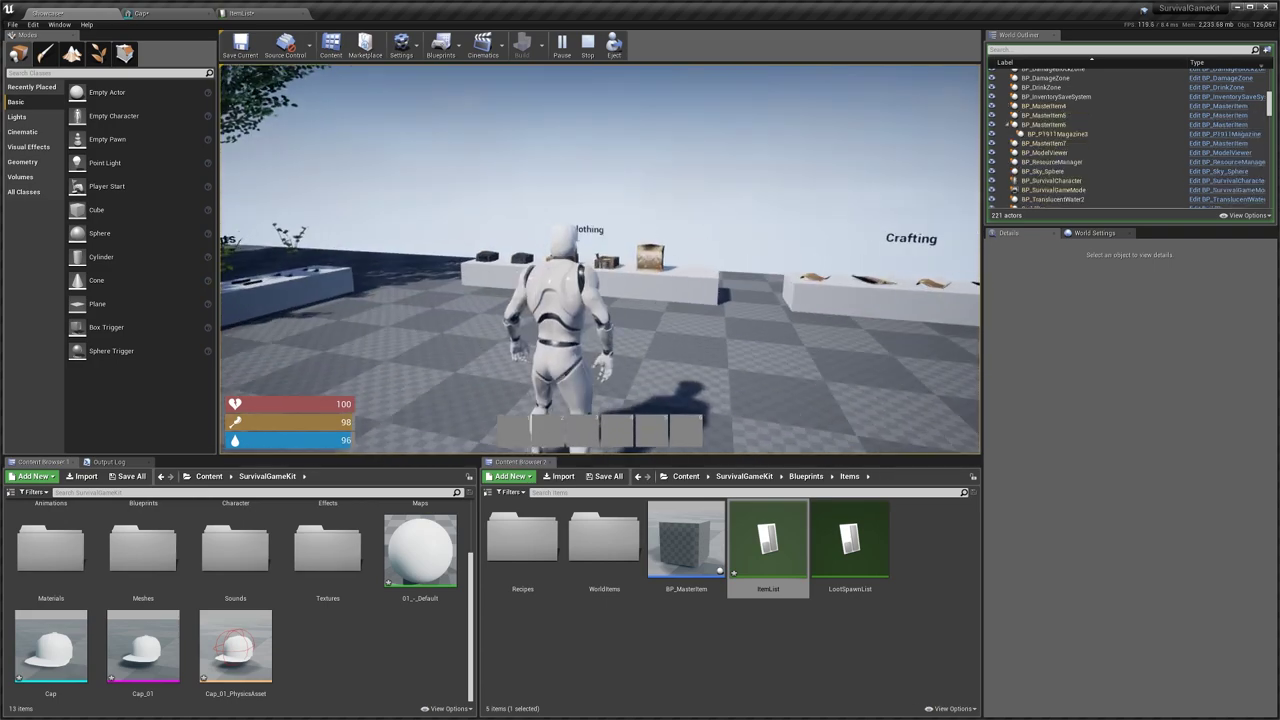
pyautogui.press('w')
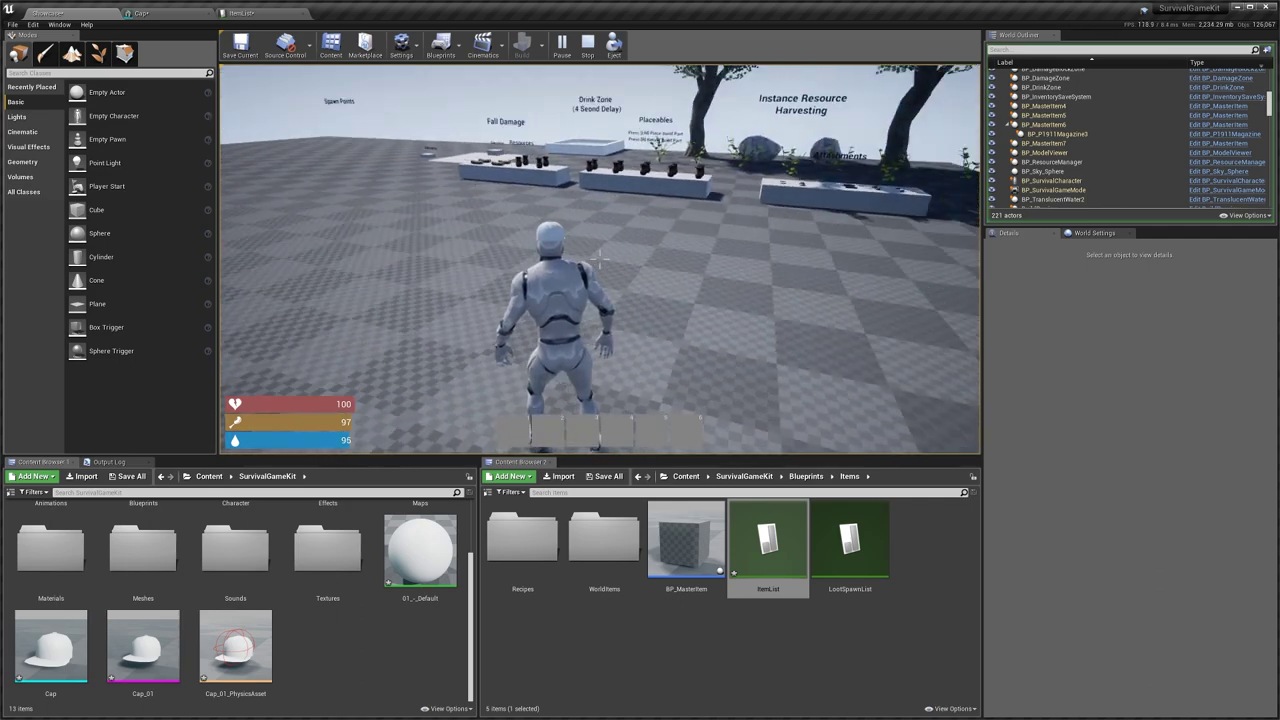
pyautogui.press('w')
pyautogui.press('w')
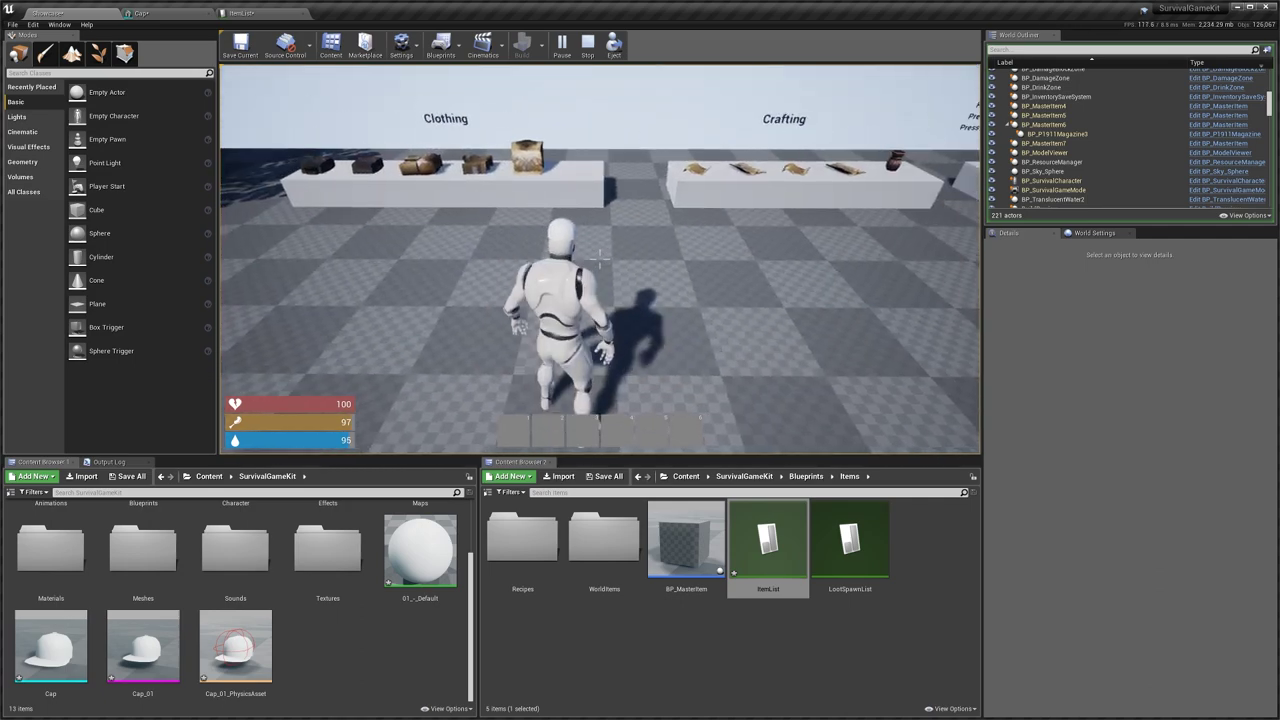
pyautogui.press('w')
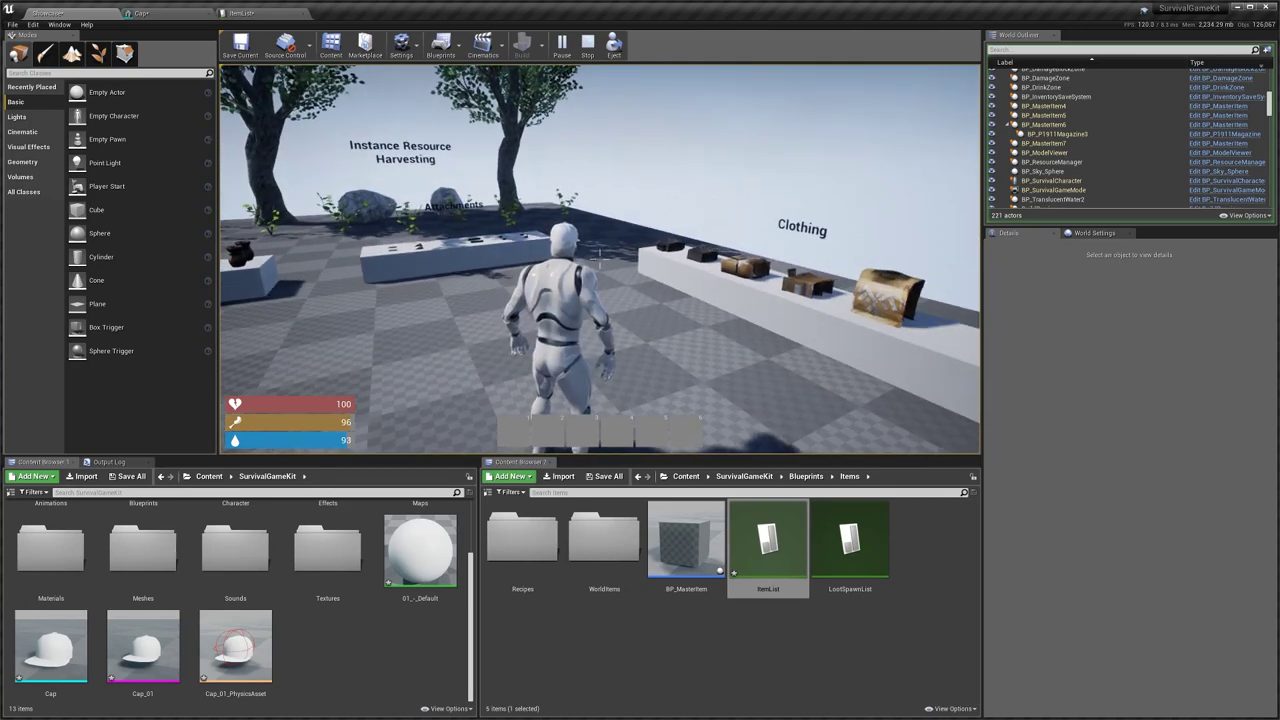
pyautogui.press('w')
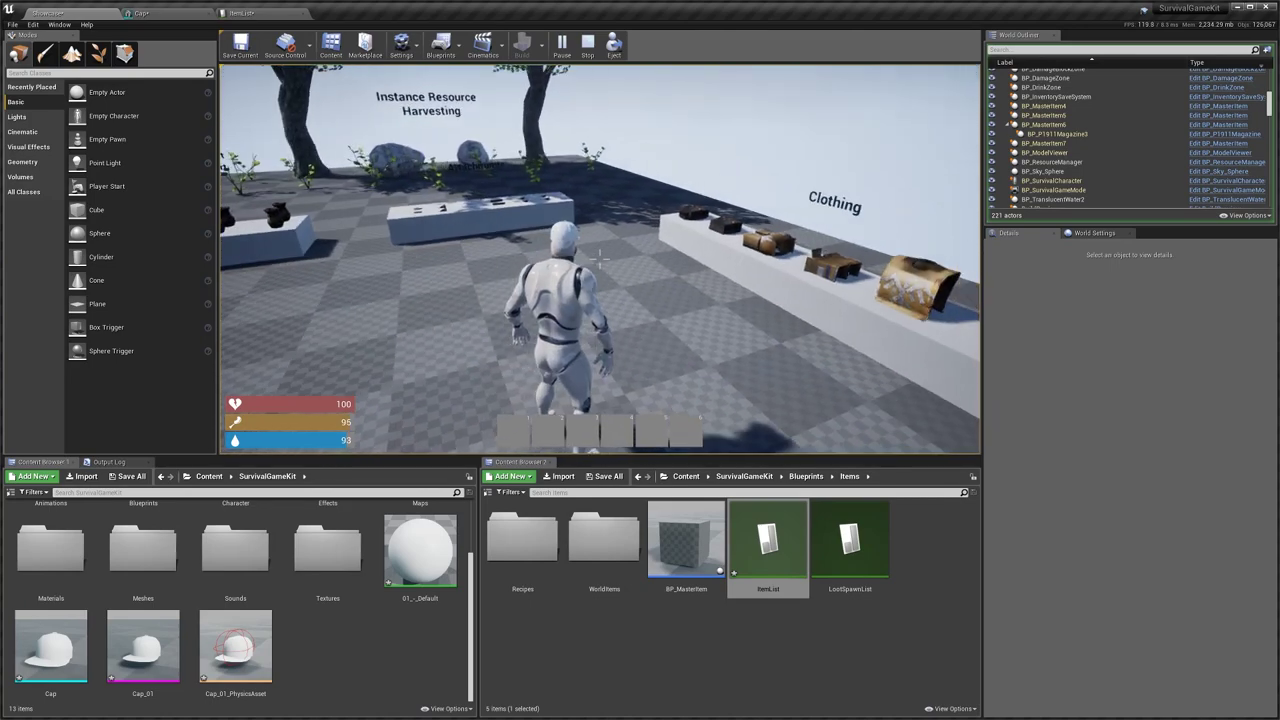